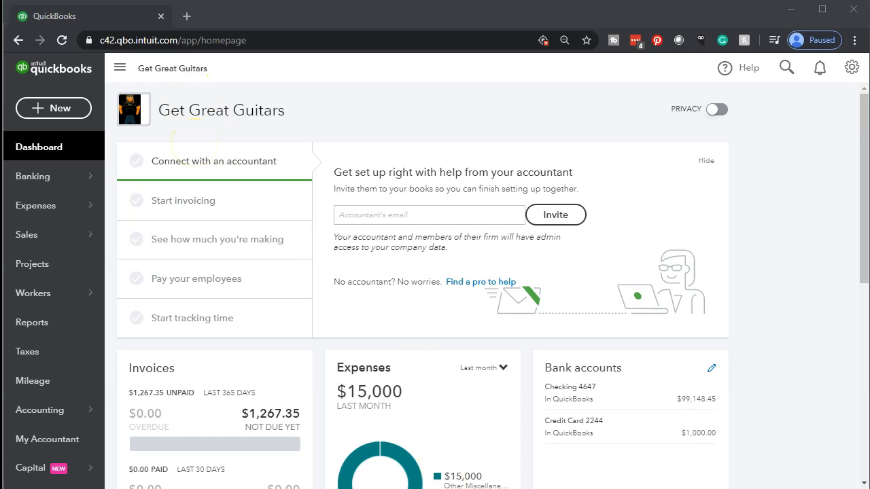
Switch from the QuickBooks browser window to the Payroll.xlsx workbook in Excel.
key(alt+Tab)
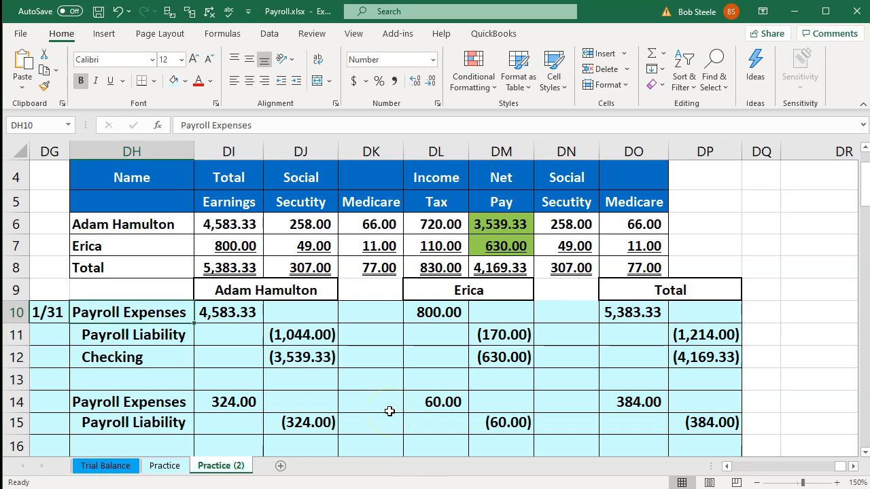
Review the employee earnings table and the formulas behind the Payroll Expenses and Checking journal lines.
drag(170, 177, 606, 270)
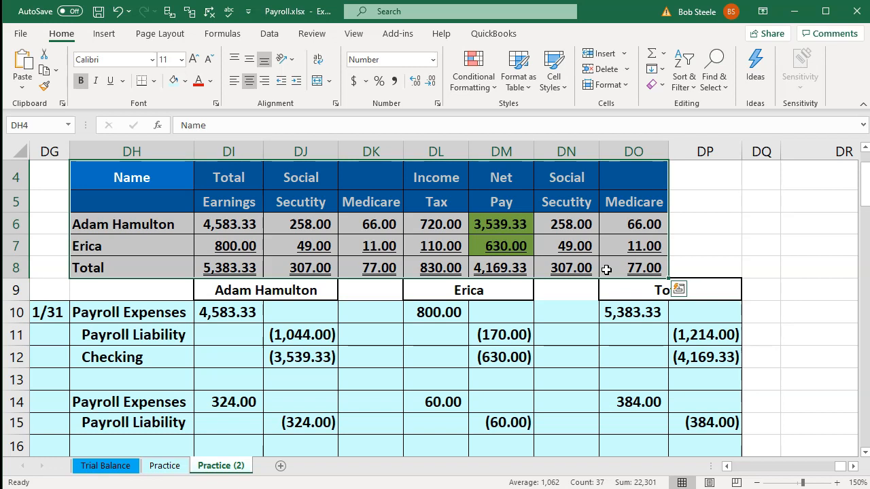
click(459, 382)
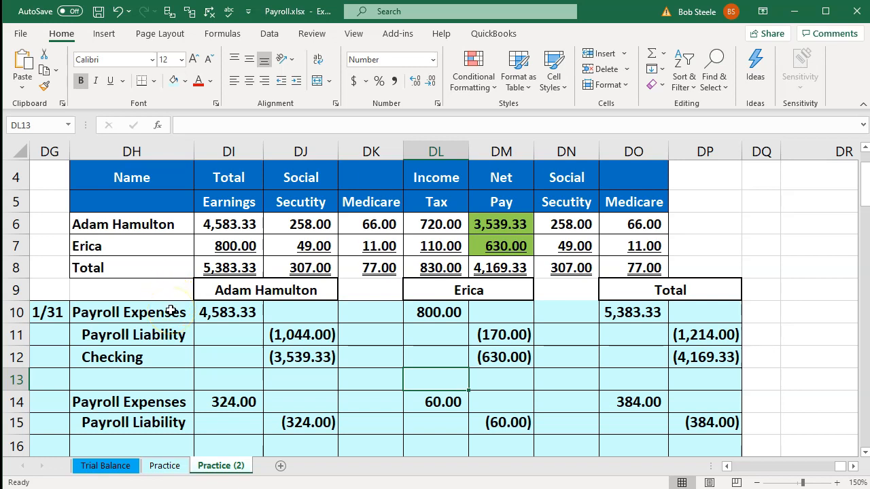
click(206, 292)
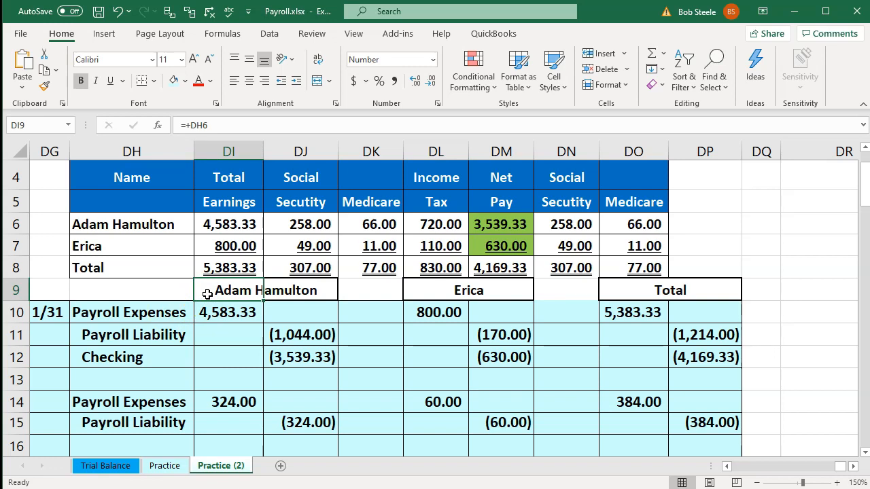
key(Right)
key(Right)
key(Right)
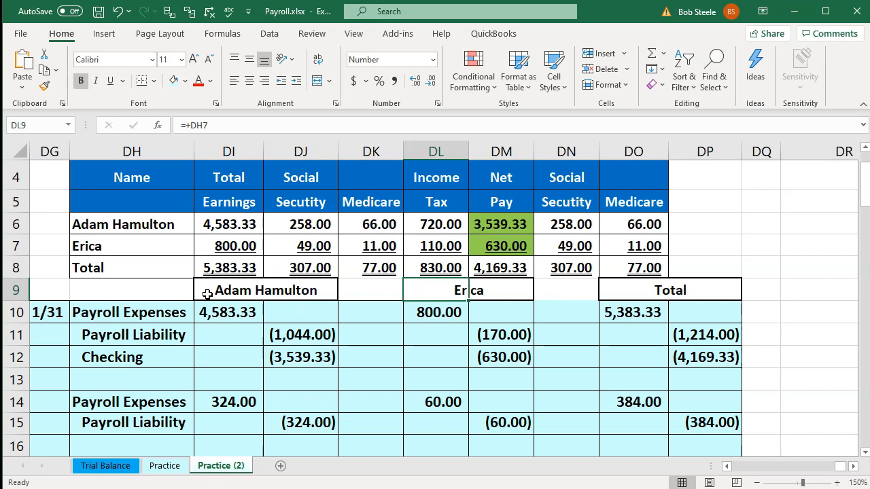
key(Left)
key(Left)
key(Left)
key(Left)
key(Down)
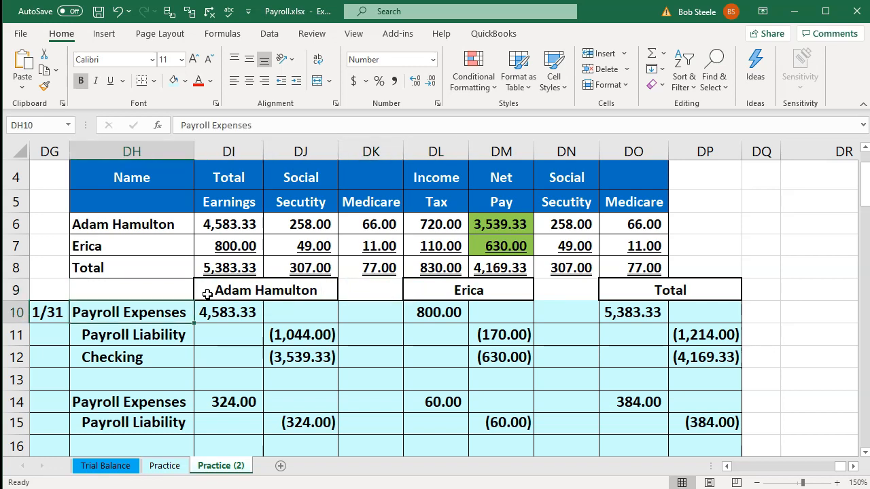
key(Down)
key(Down)
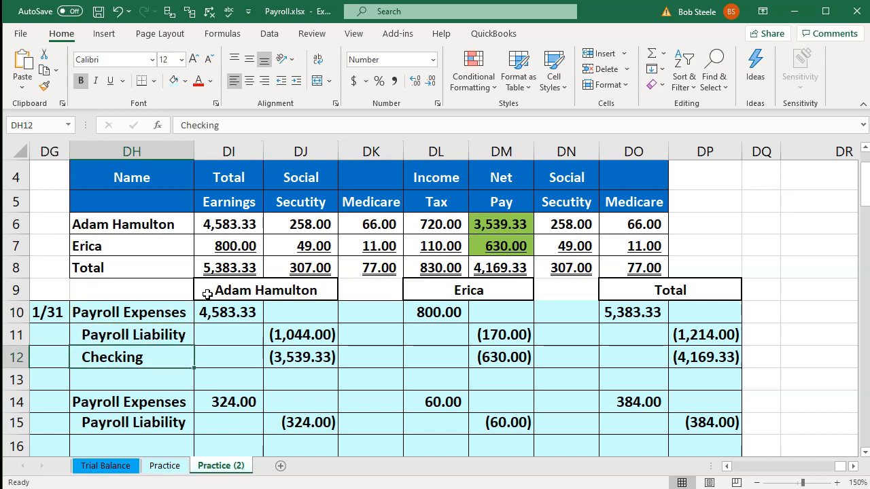
key(Right)
key(Right)
key(Right)
key(Right)
key(Right)
key(Right)
key(Left)
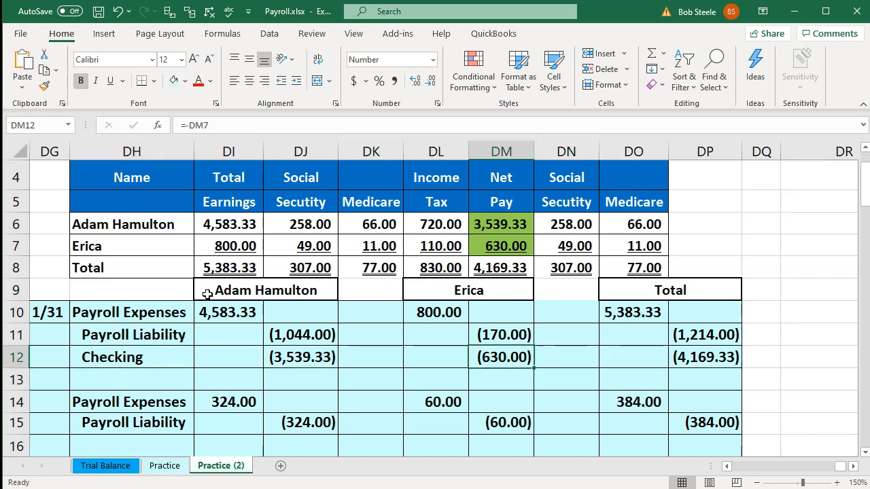
key(Left)
key(Left)
key(Left)
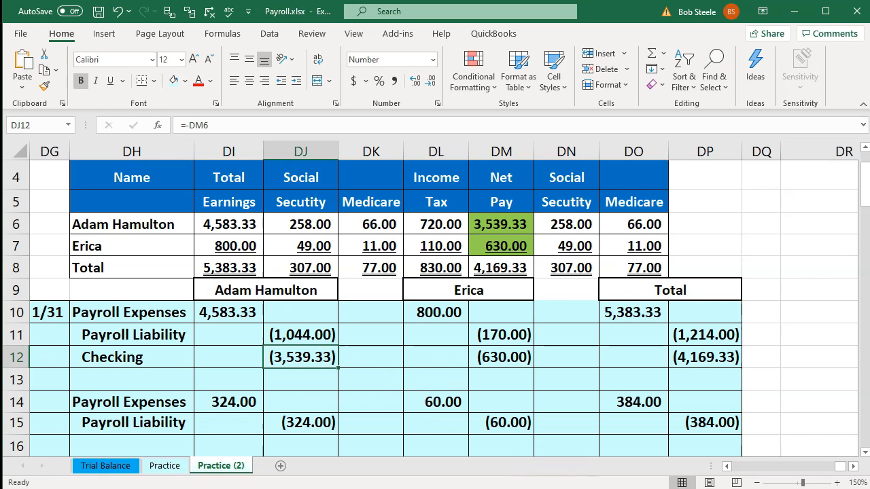
Return to the QuickBooks dashboard in Chrome.
click(567, 488)
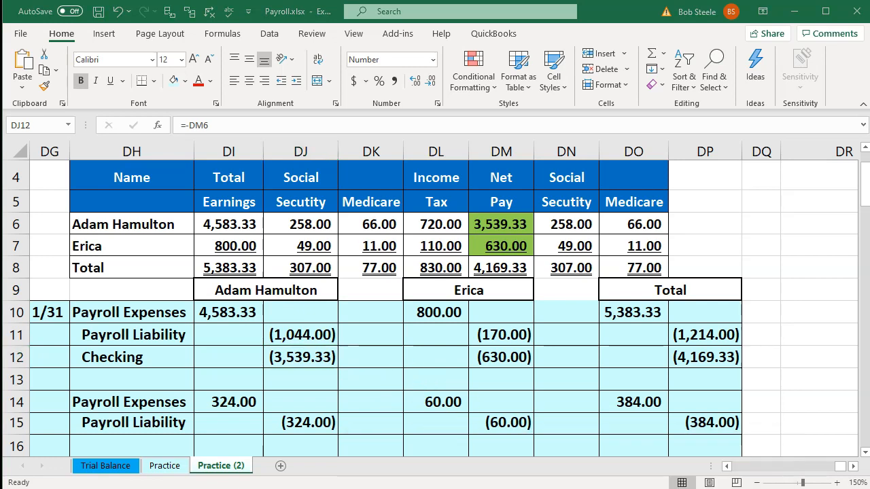
mouse_move(567, 488)
click(557, 462)
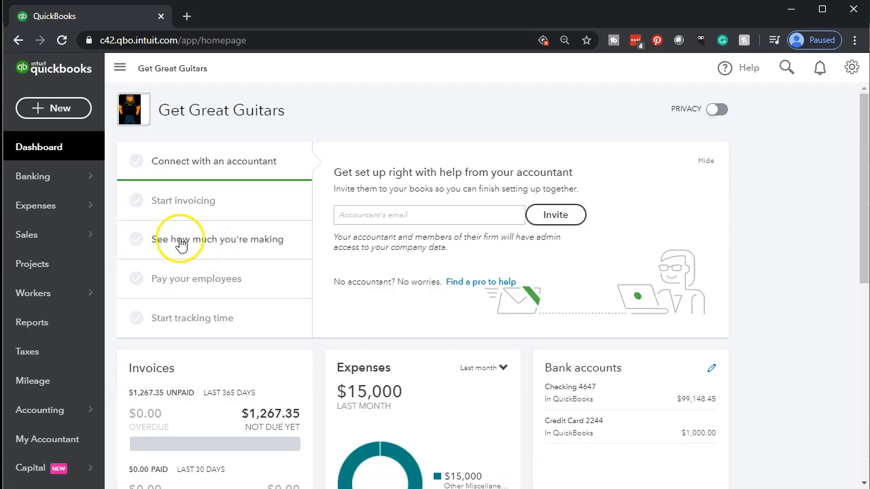
Start a new expense with Other reasons as the purchase type.
click(66, 114)
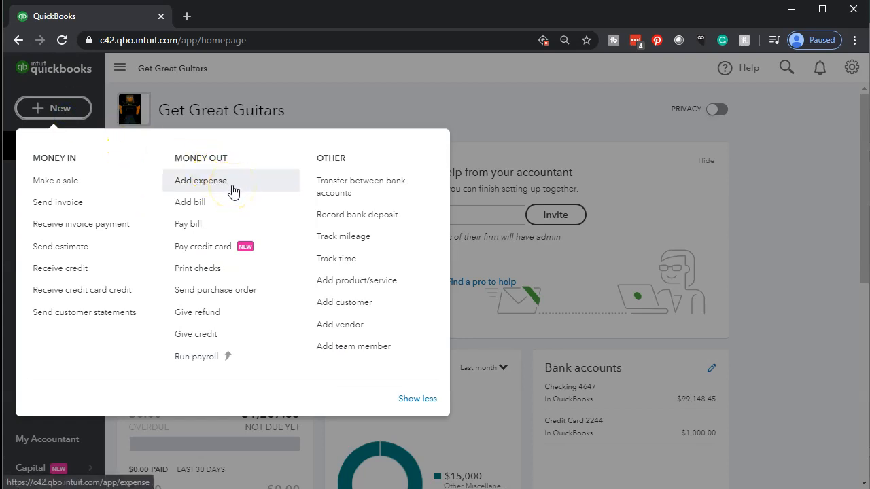
click(234, 192)
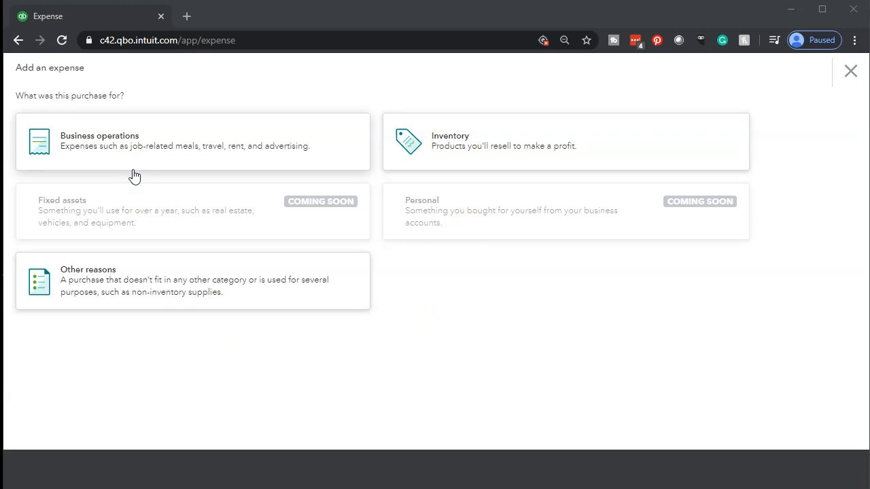
click(154, 308)
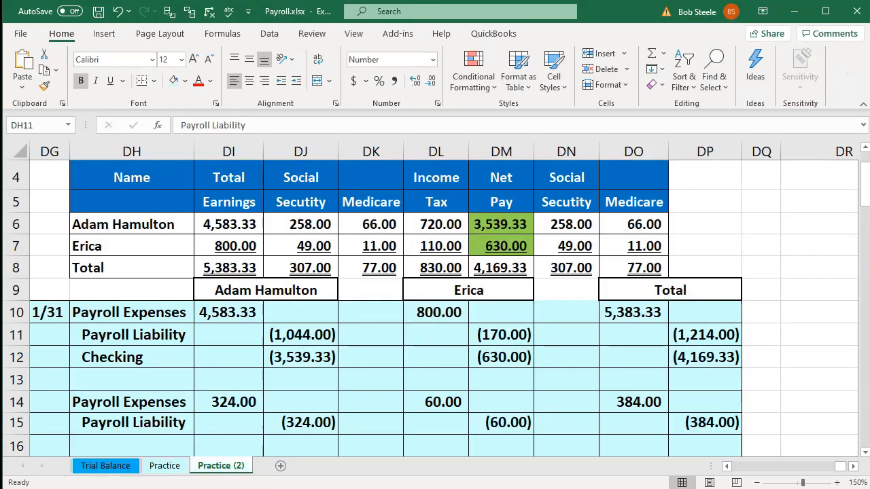
Copy the first employee's name from cell DH6 and paste it into the expense payee field.
click(170, 309)
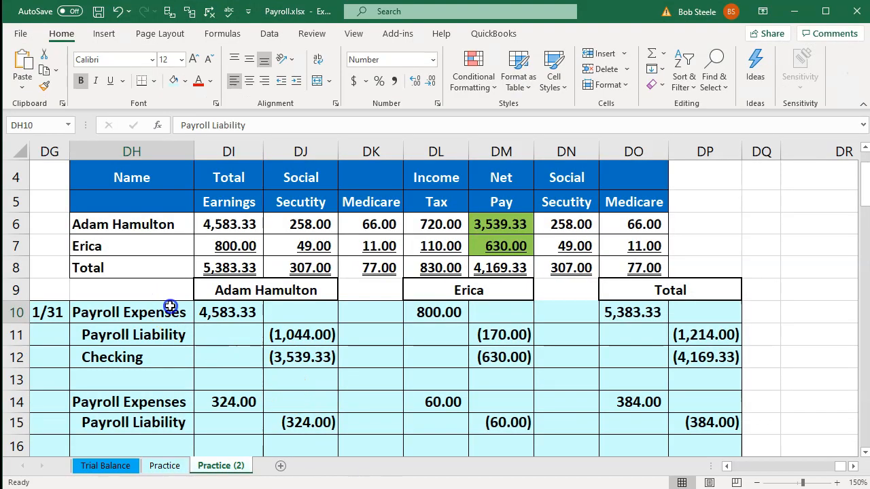
double_click(183, 224)
drag(175, 224, 53, 208)
key(ctrl+c)
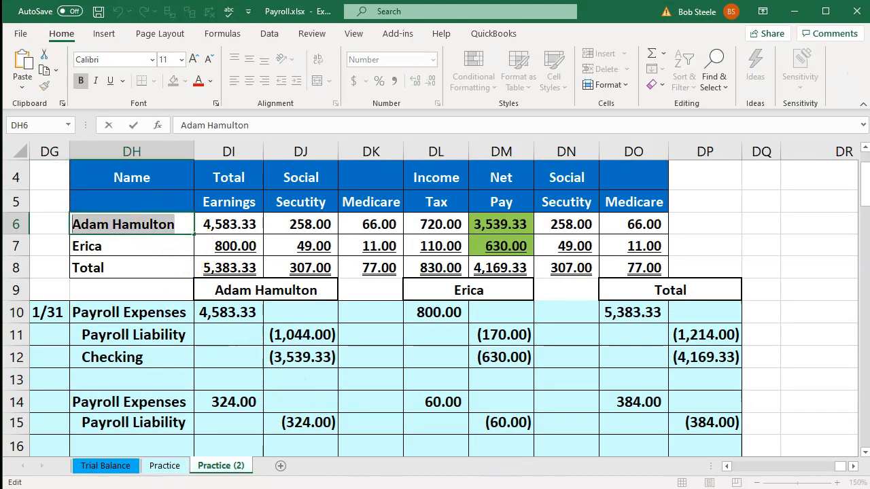
click(567, 487)
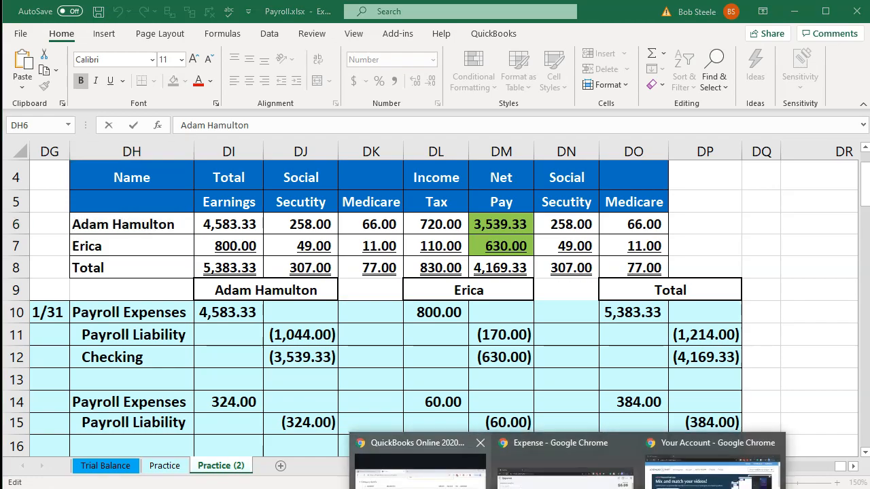
click(561, 466)
click(77, 172)
key(ctrl+v)
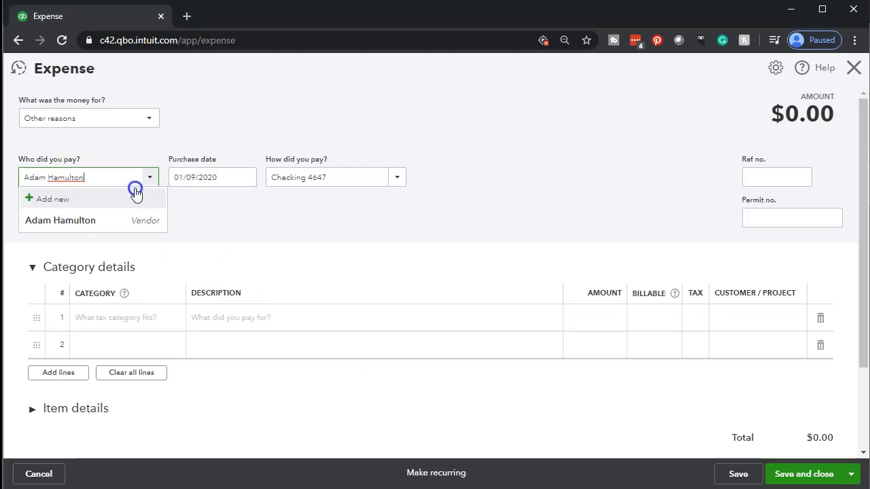
Accept the pasted employee name as the payee, matching the existing vendor.
key(Tab)
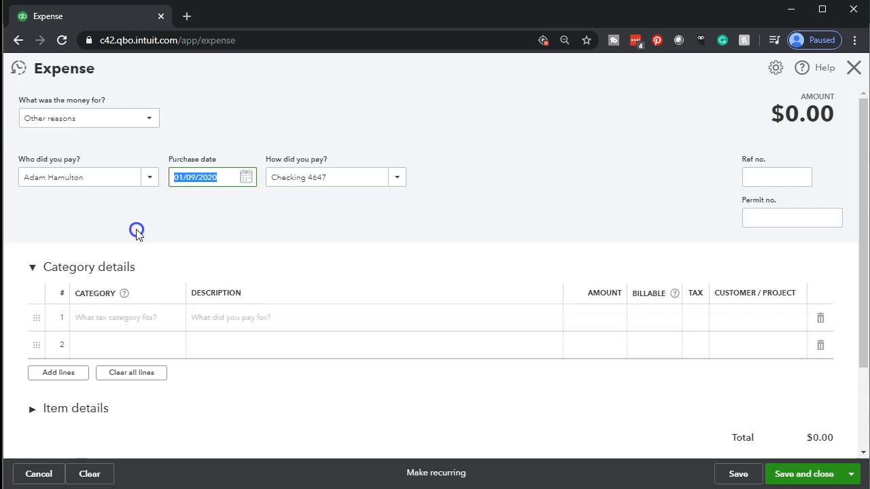
Set the expense's purchase date to 01/31/2020.
text(013120)
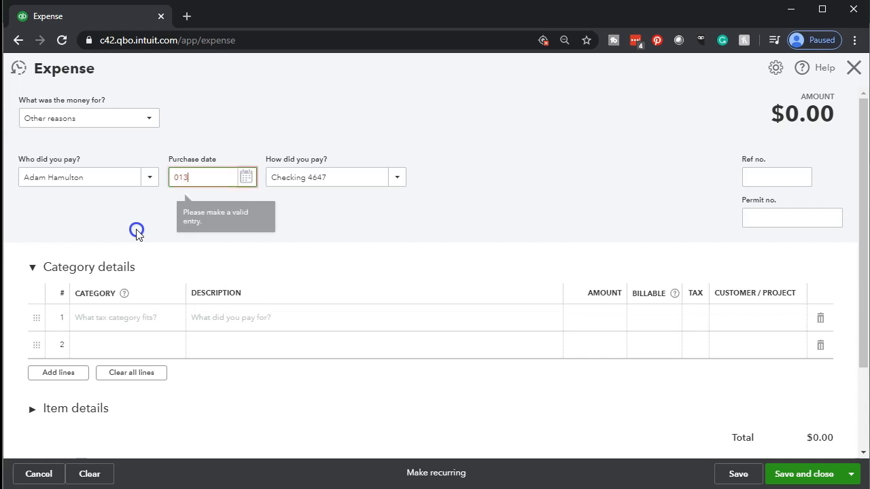
key(Tab)
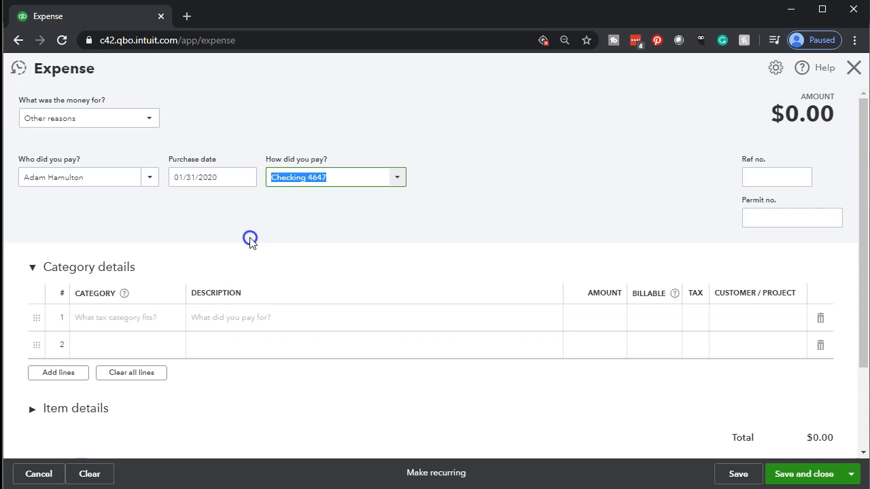
Choose Payroll Expense as the category on the first expense line.
click(144, 319)
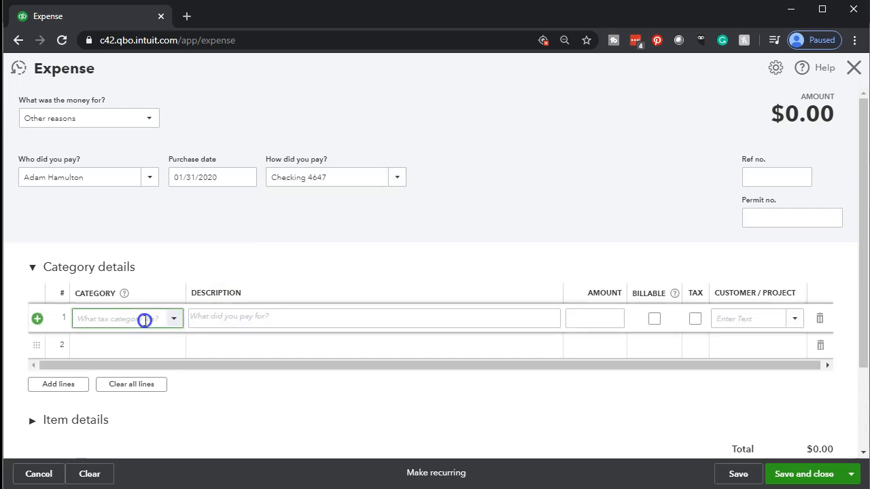
text(Ex)
key(BackSpace)
key(BackSpace)
text(Py)
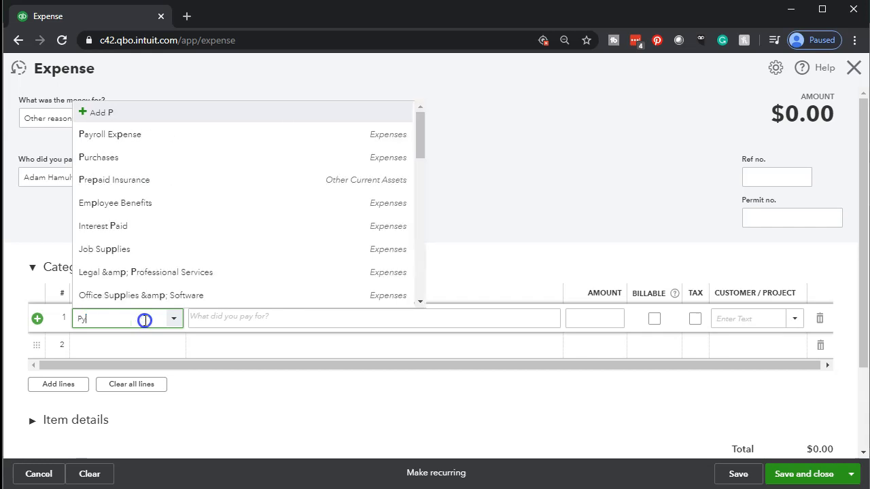
key(BackSpace)
text(ayroll Expense)
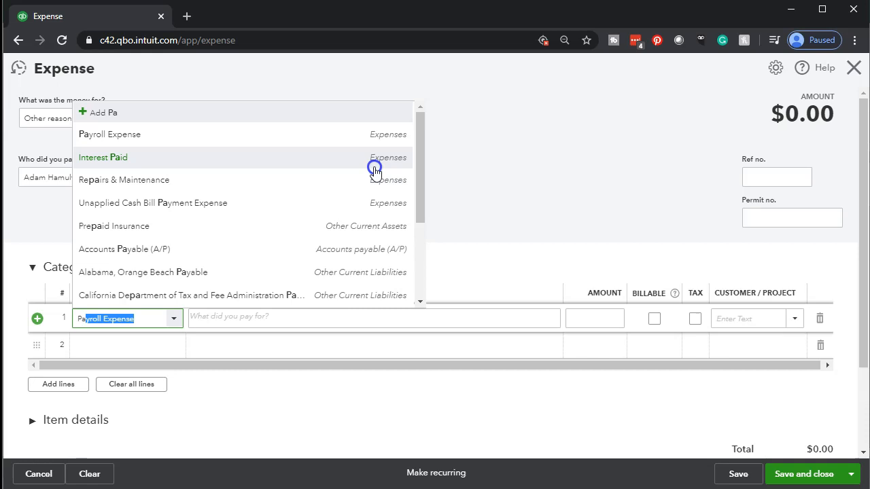
key(Tab)
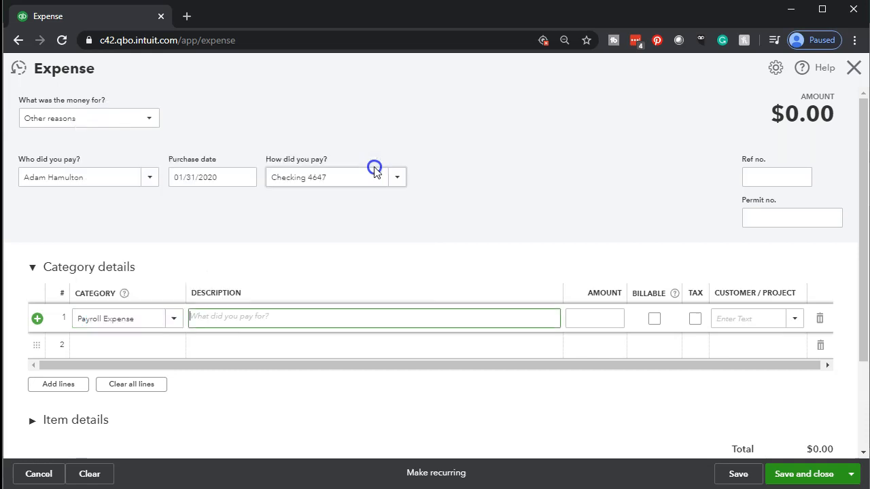
key(Tab)
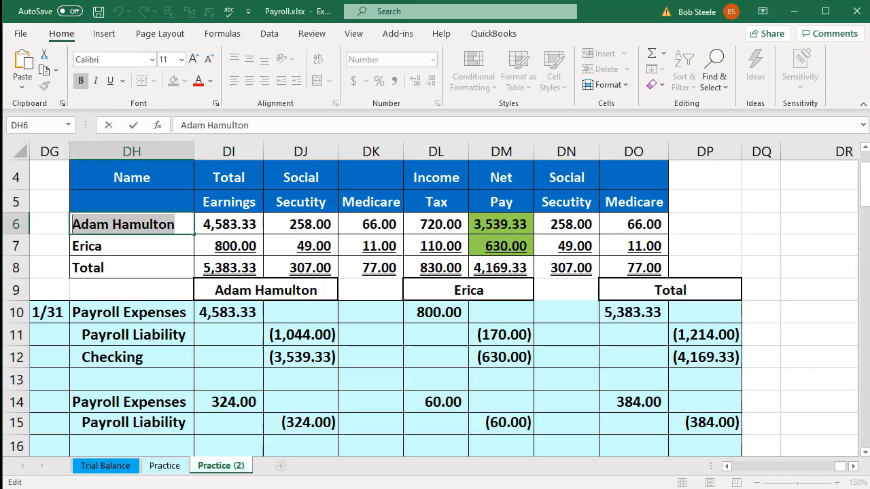
Check the first employee's net pay and the gross earnings formula =55000/12 in Excel.
click(491, 224)
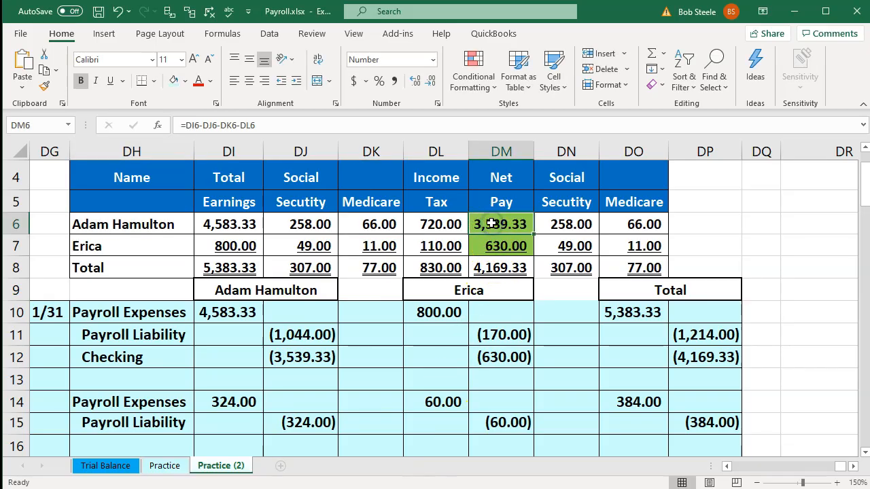
click(256, 226)
double_click(257, 225)
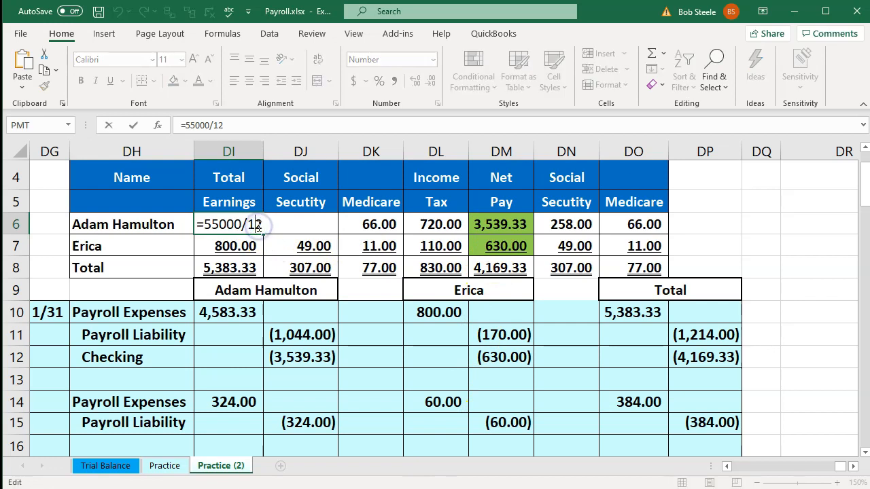
key(Return)
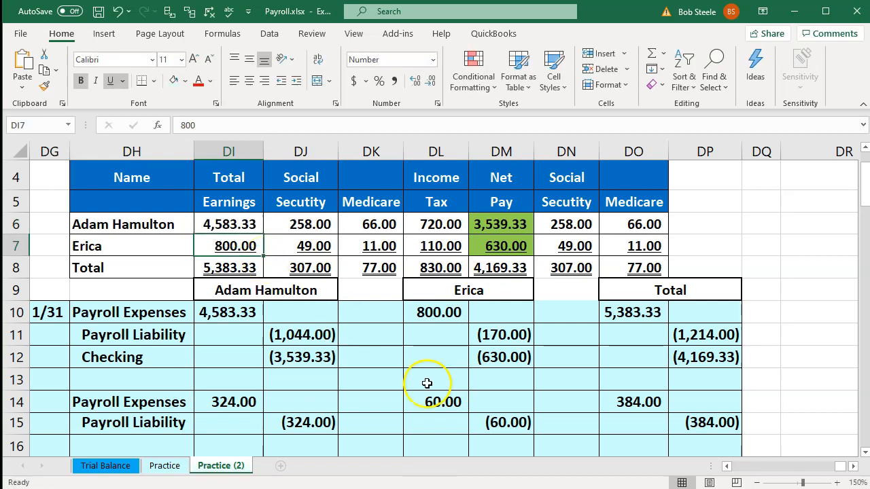
Back in QuickBooks, enter 4,583.33 as the first line's amount.
key(alt+Tab)
click(602, 325)
text(4,583.3)
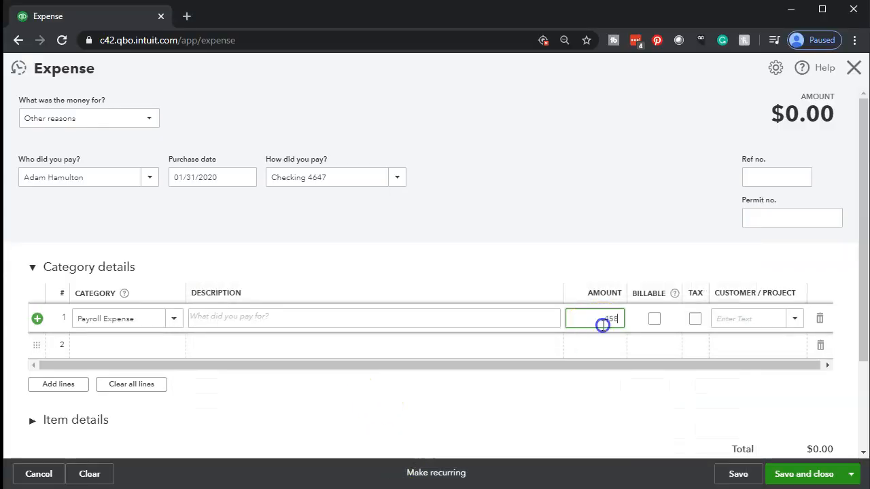
text(3.33)
Commit the 4,583.33 amount, move to line 2, and total the DJ6:DL6 withholdings in Excel.
key(Tab)
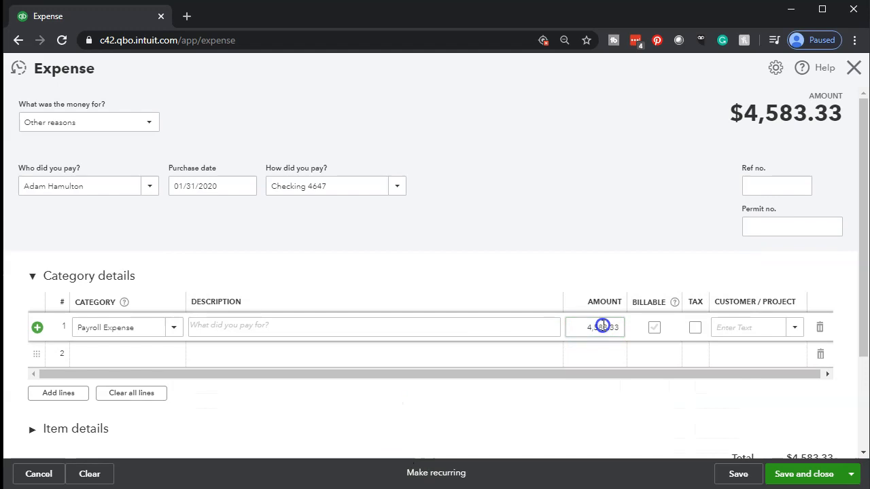
key(Tab)
key(Tab)
key(Tab)
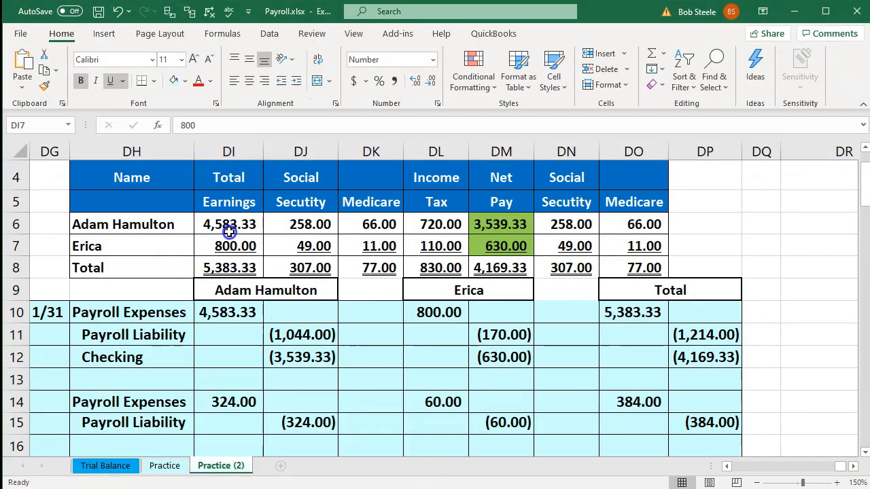
drag(295, 225, 440, 224)
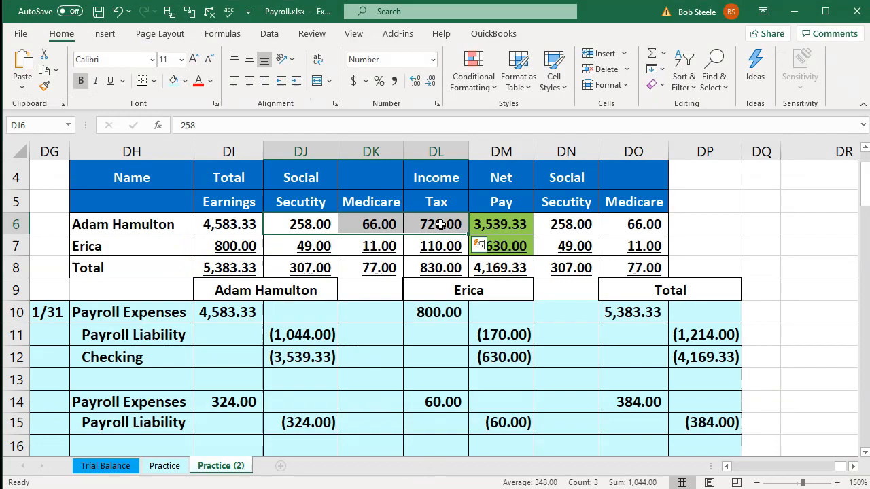
click(446, 488)
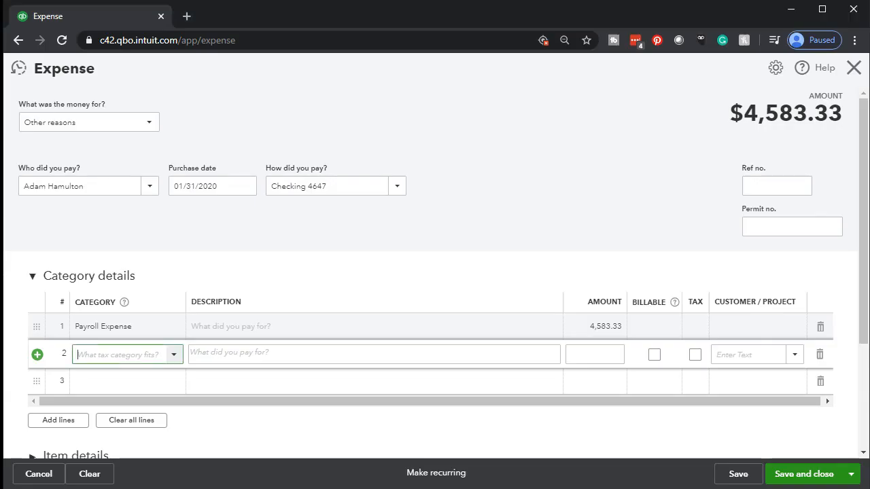
Enter Payroll Liability as line 2's category to add it as a new account.
click(114, 356)
text(Pa)
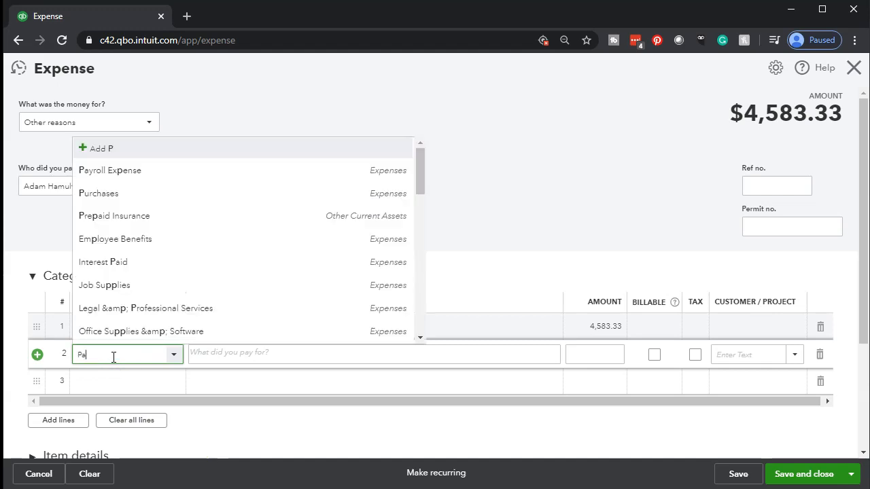
text(yroll)
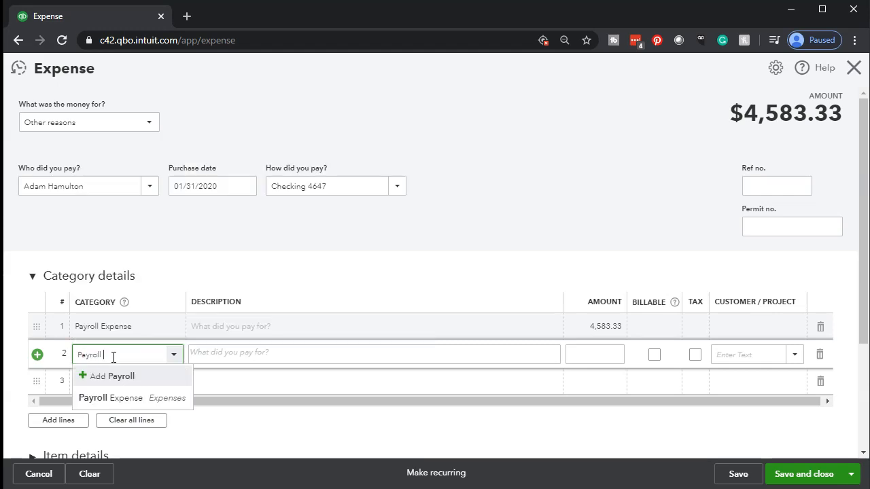
text( Liability)
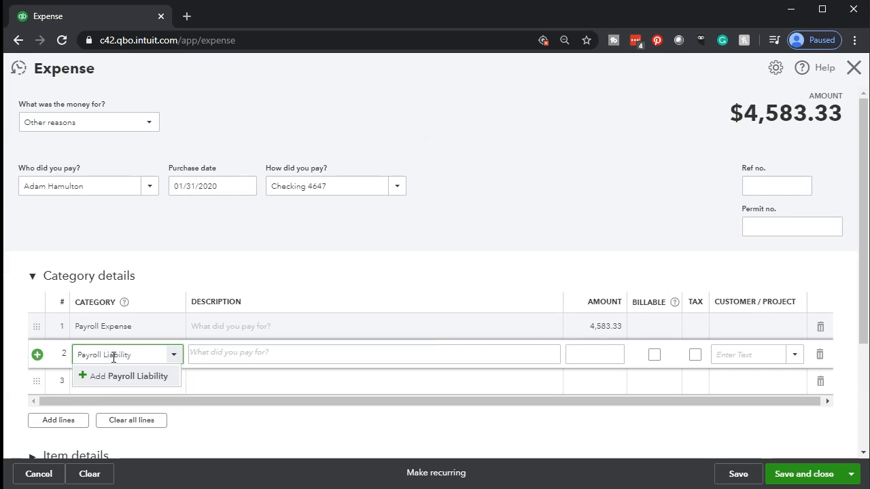
key(Tab)
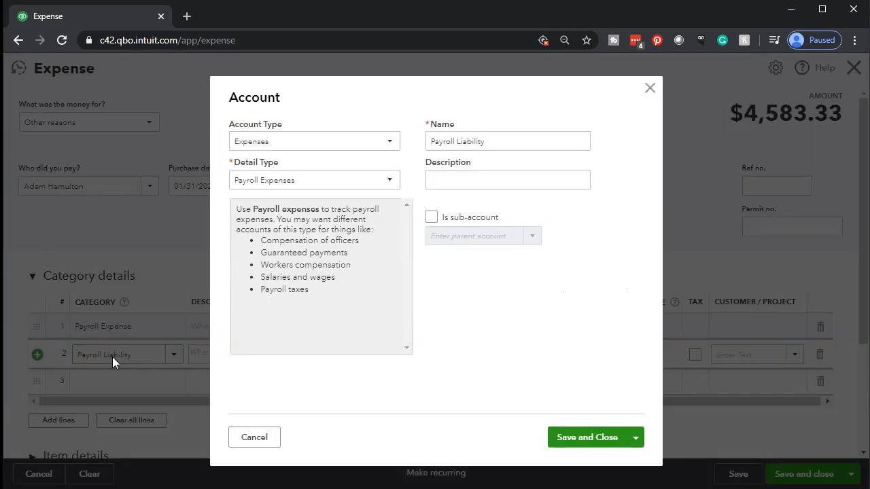
Give the account type Other Current Liabilities and detail type Payroll Tax Payable, then save it.
click(390, 142)
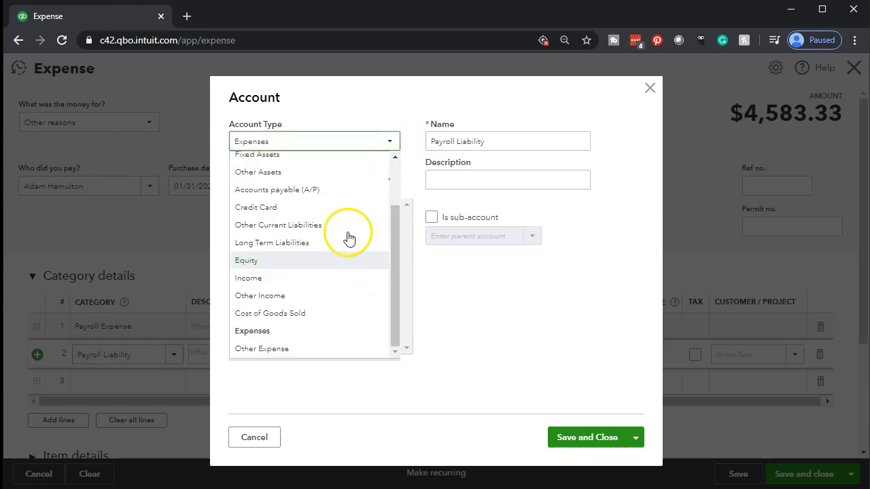
scroll(344, 204, up, 1)
scroll(343, 202, up, 1)
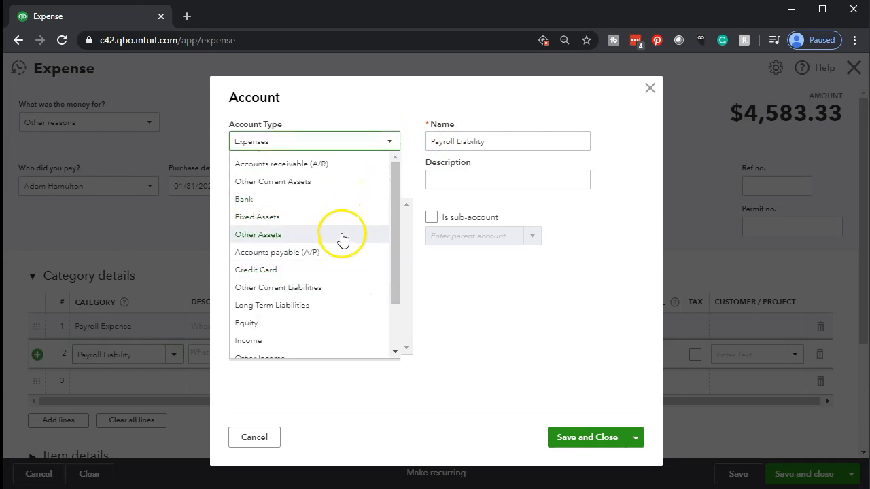
click(346, 287)
click(377, 180)
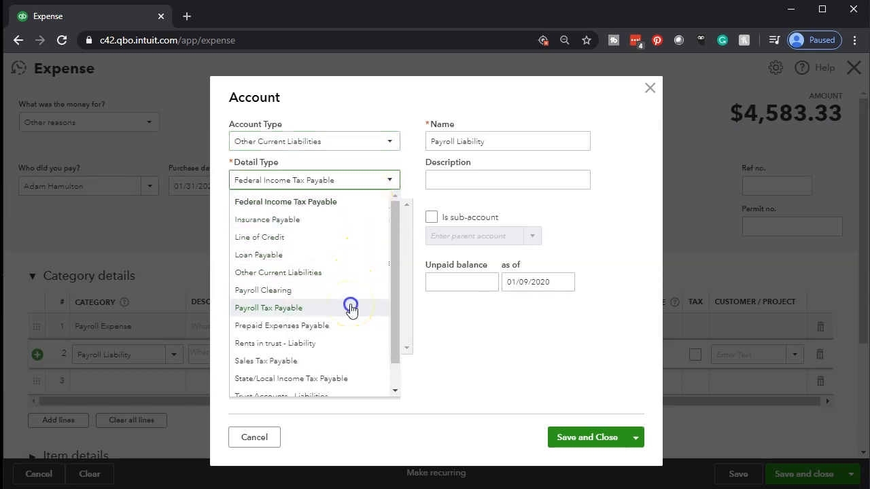
click(351, 310)
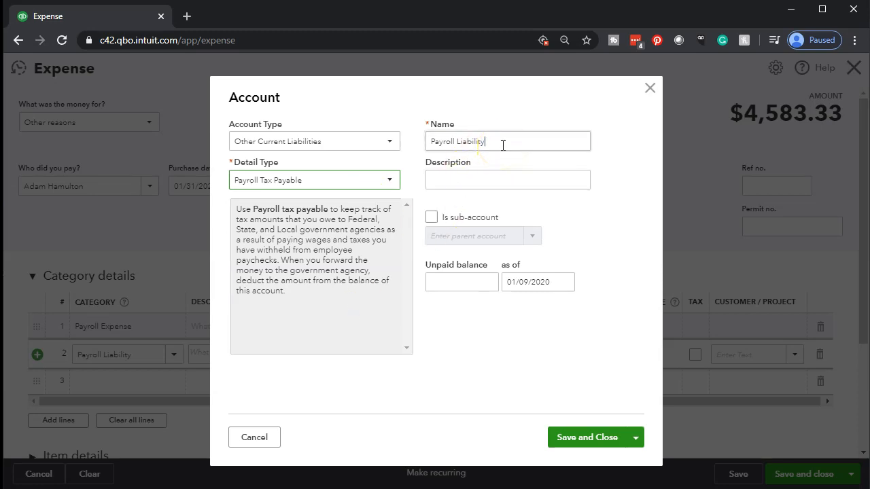
triple_click(503, 144)
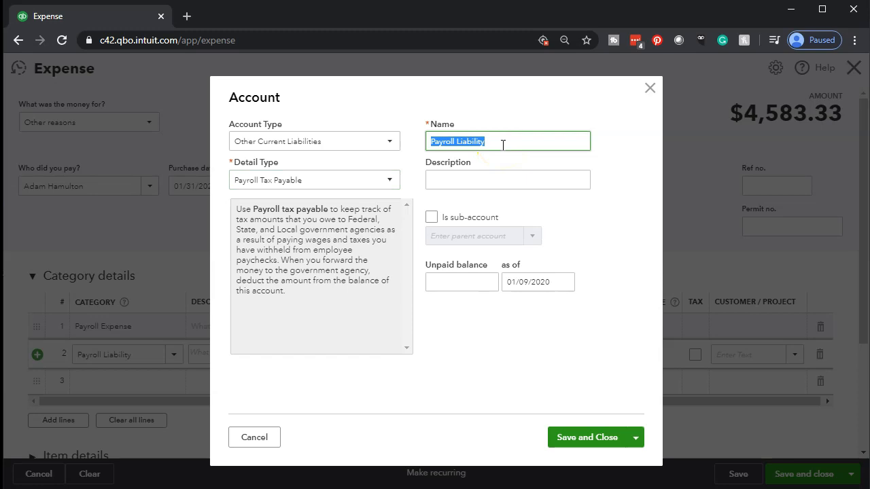
click(577, 438)
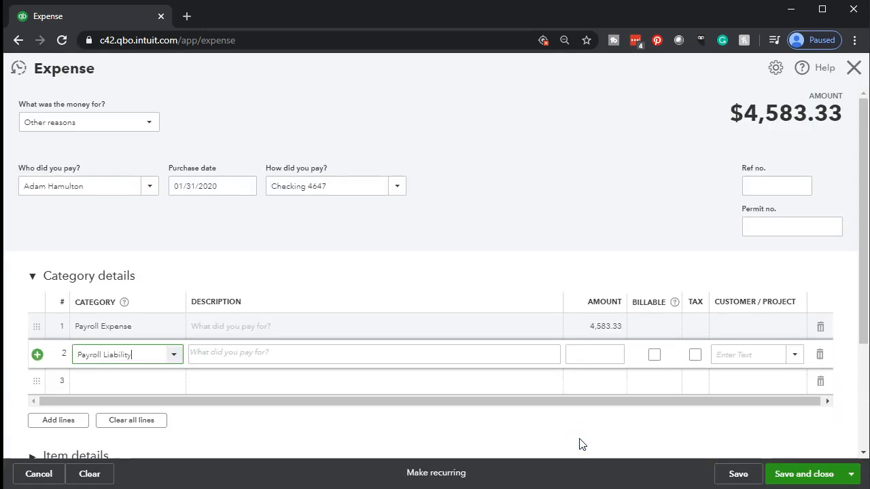
Confirm in Excel that the DJ6:DL6 withholdings total 1,044.00.
key(Tab)
key(Tab)
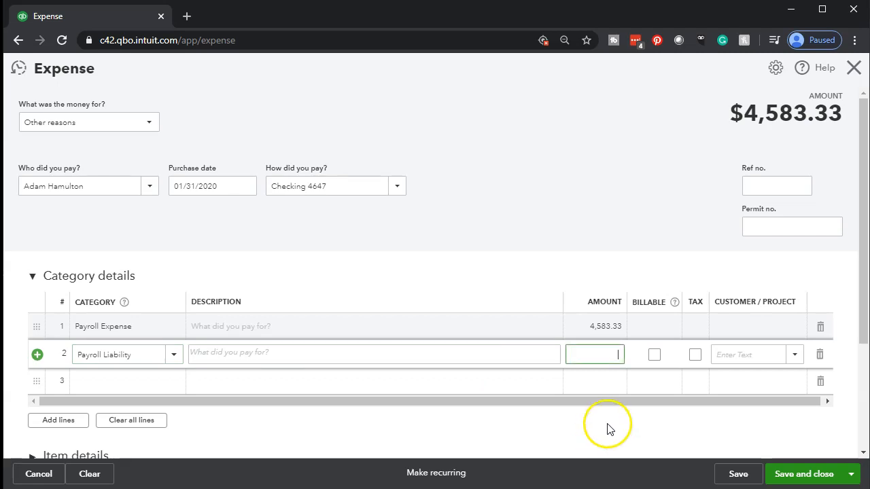
key(alt+Tab)
click(409, 313)
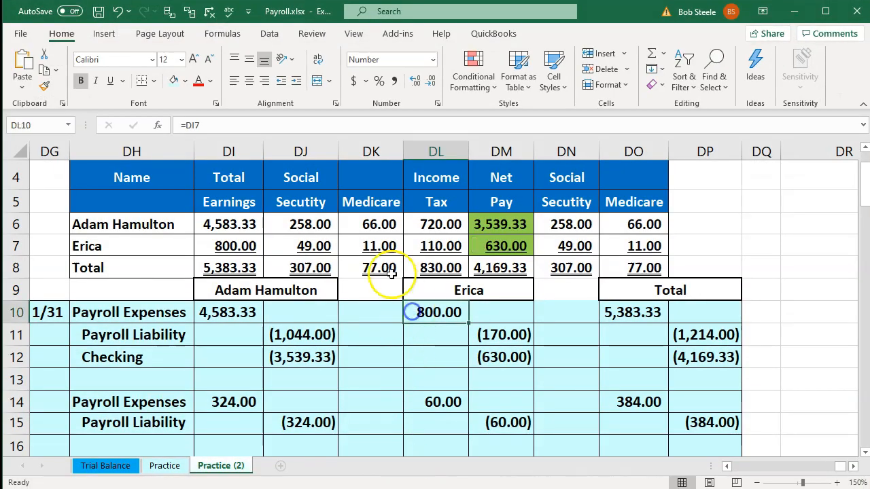
drag(319, 224, 435, 234)
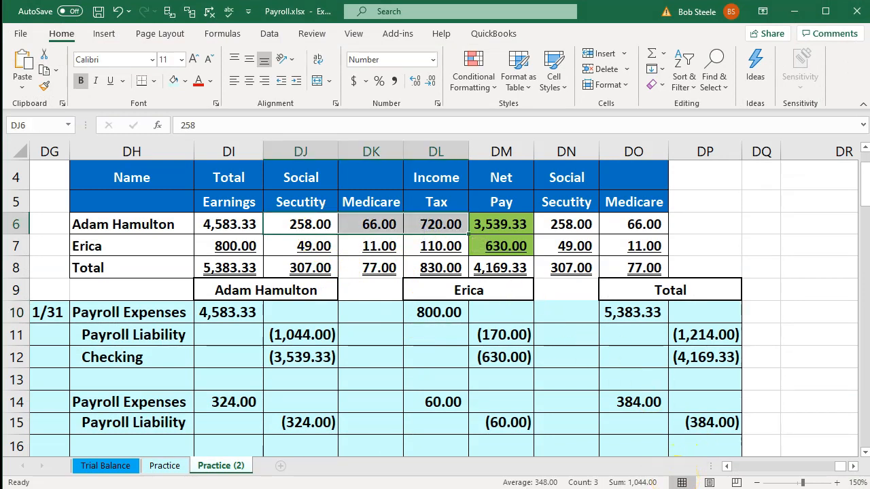
Enter -1,044.00 on the Payroll Liability line, dropping the expense total to $3,539.33.
key(alt+Tab)
click(598, 358)
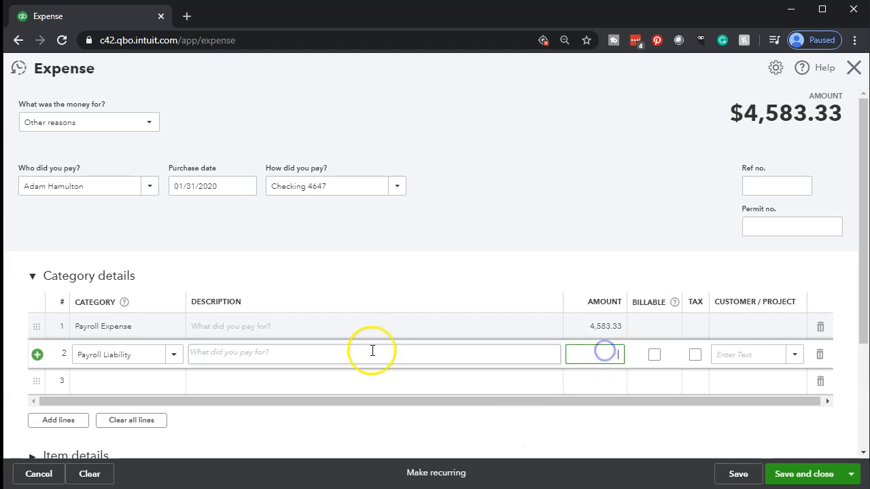
text(-1044)
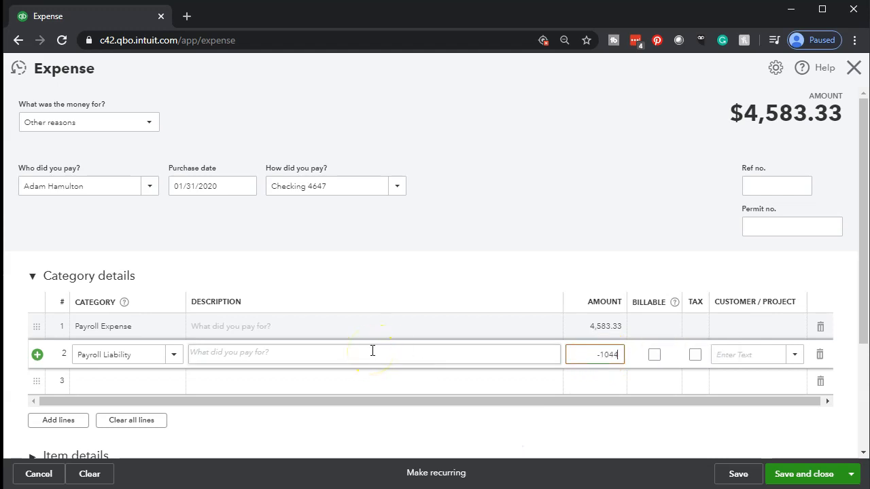
key(Tab)
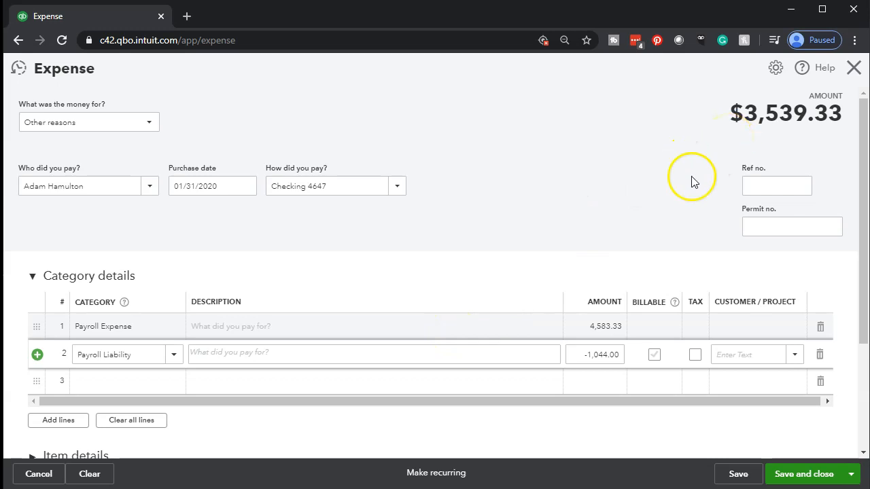
click(473, 488)
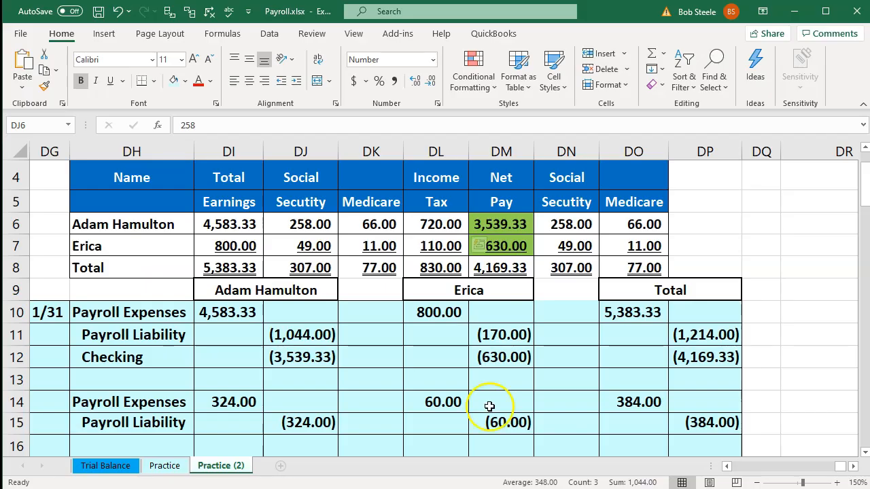
Verify DM6's =DI6-DJ6-DK6-DL6 gives 3,539.33 net pay, then go back to QuickBooks.
click(501, 225)
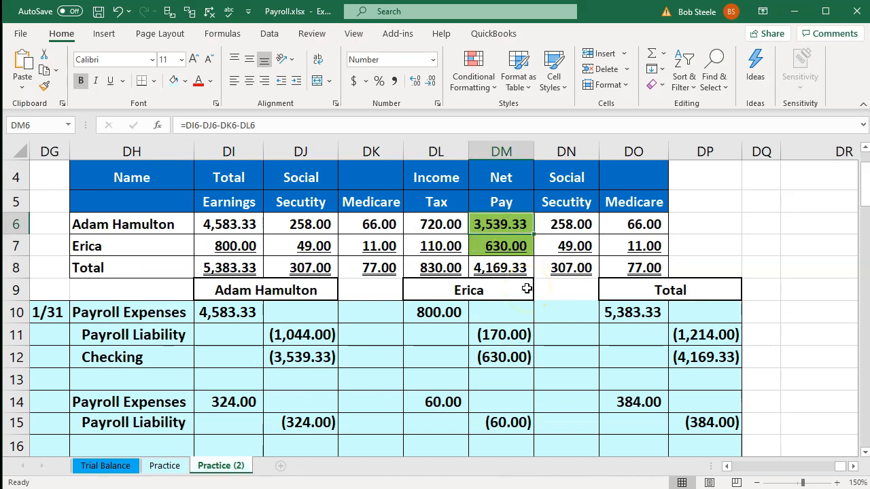
click(475, 486)
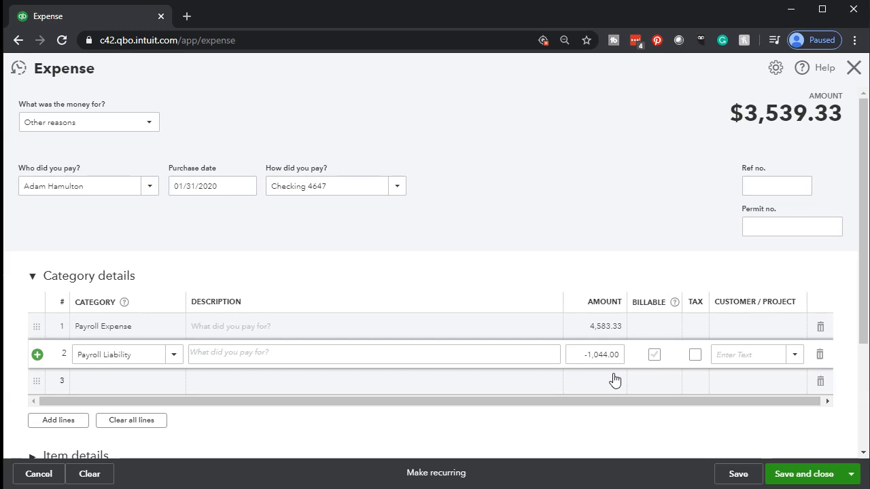
Save the $3,539.33 expense with Save and new, then return to the payroll workbook.
click(851, 476)
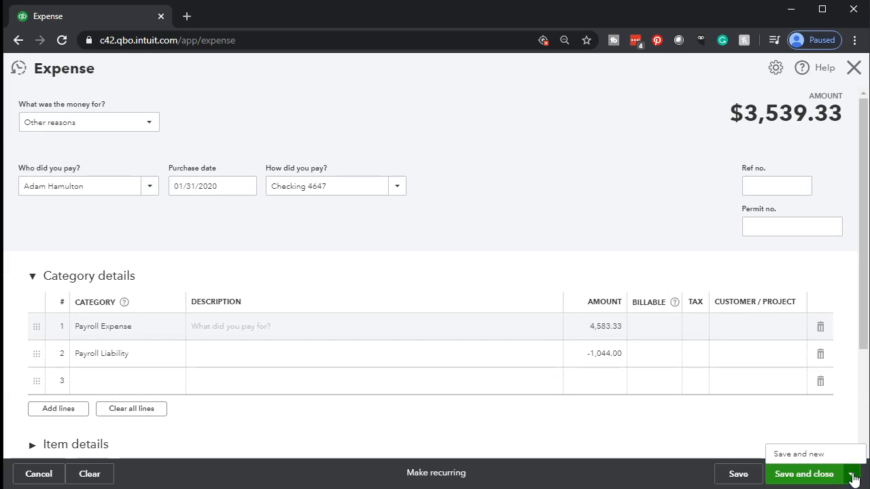
click(807, 456)
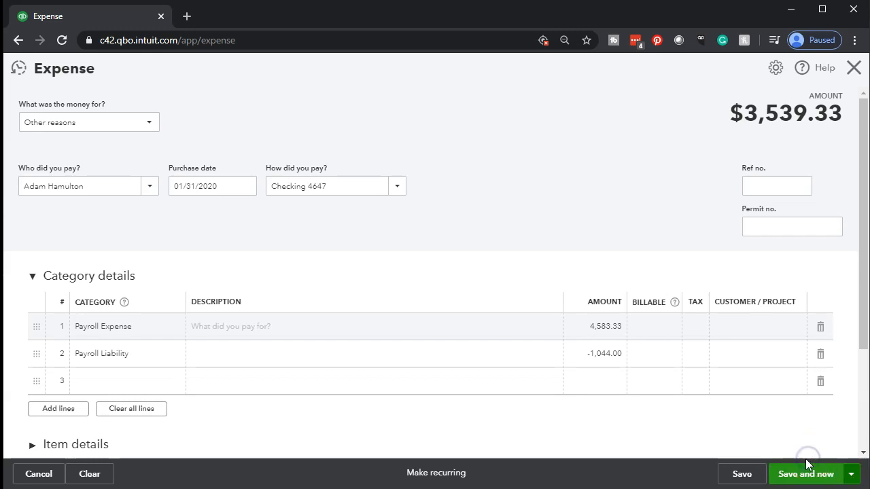
click(806, 471)
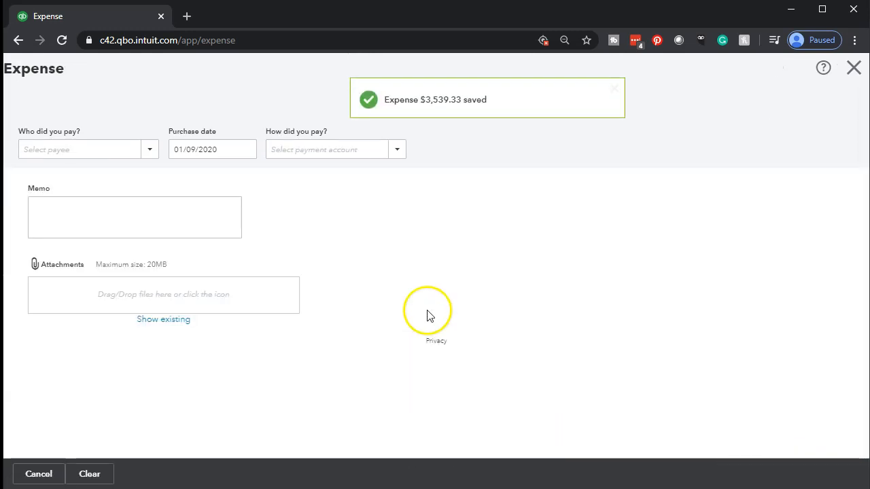
key(alt+Tab)
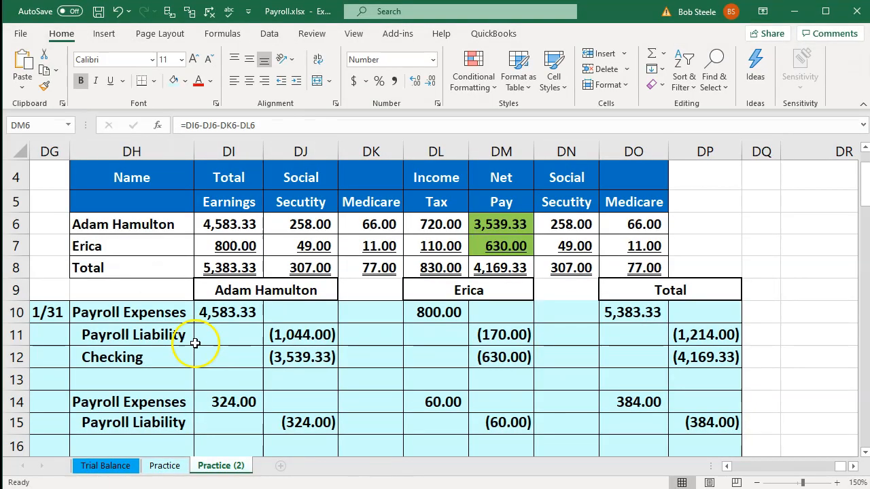
Add the second employee's name from cell DH7 as a new vendor payee.
click(115, 251)
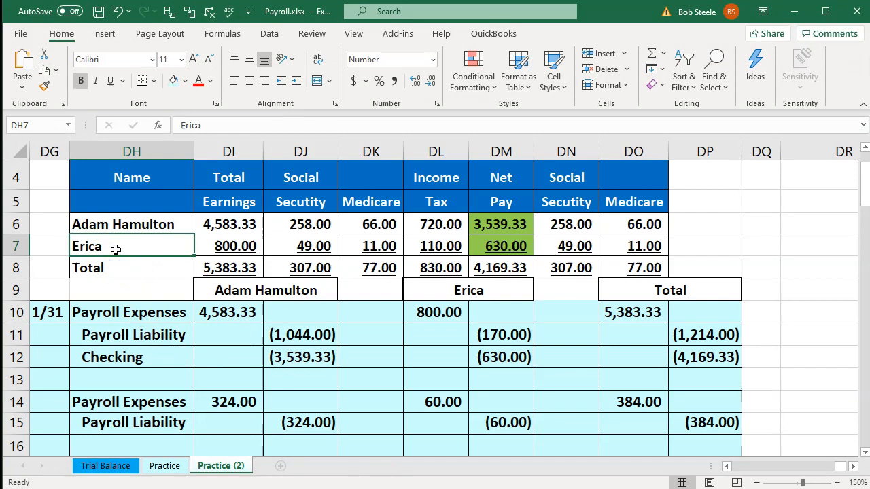
double_click(119, 244)
key(shift+Home)
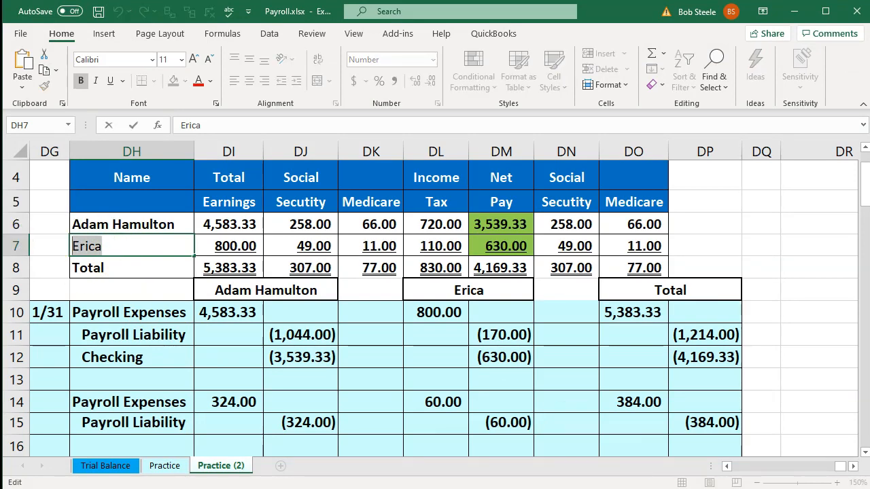
key(alt+Tab)
click(47, 176)
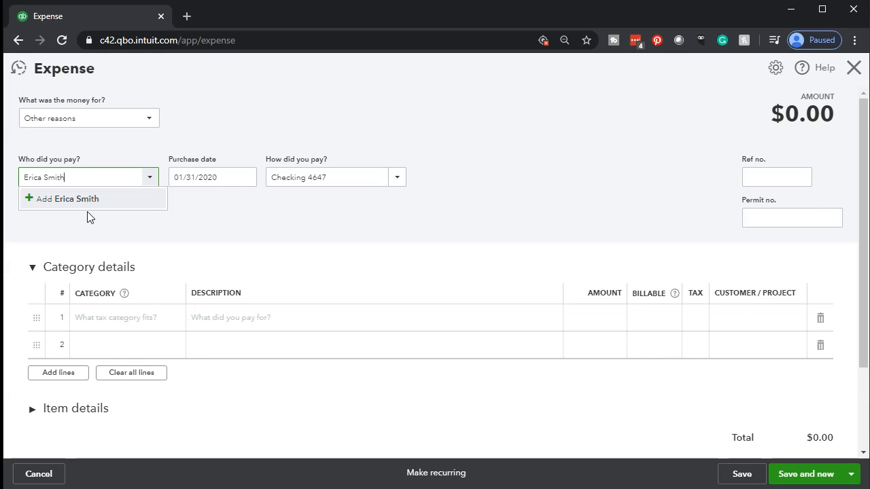
click(87, 207)
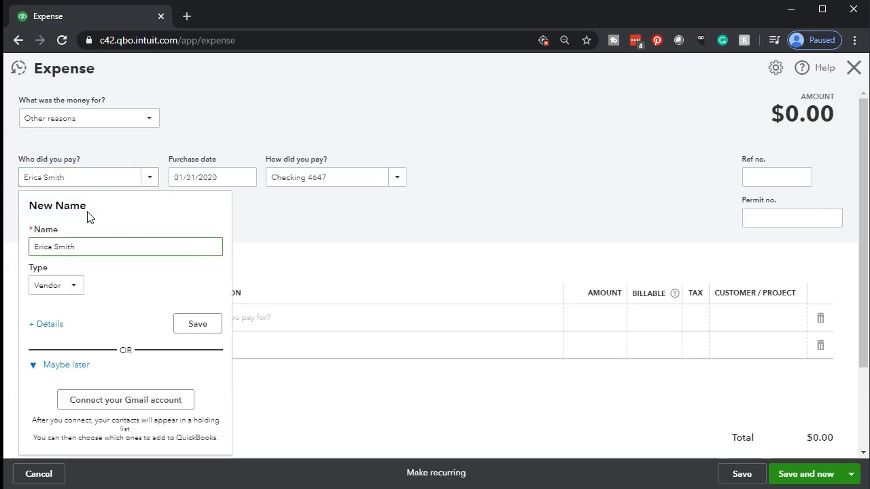
click(132, 246)
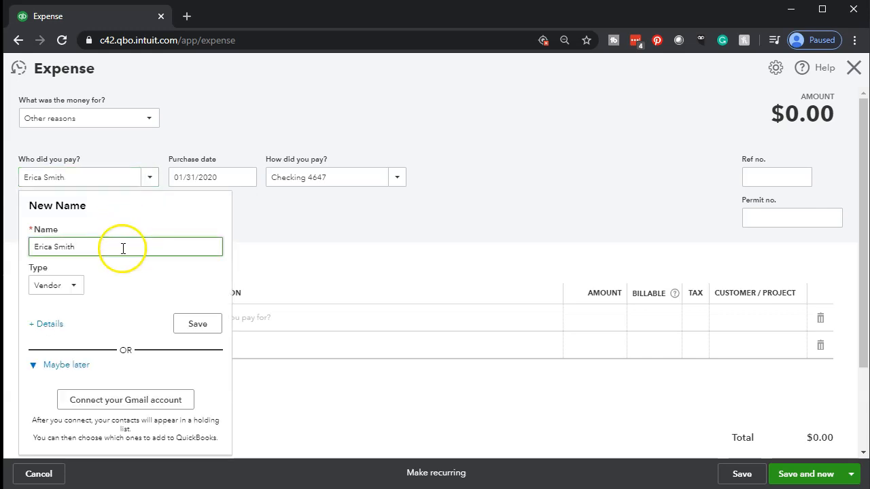
click(197, 330)
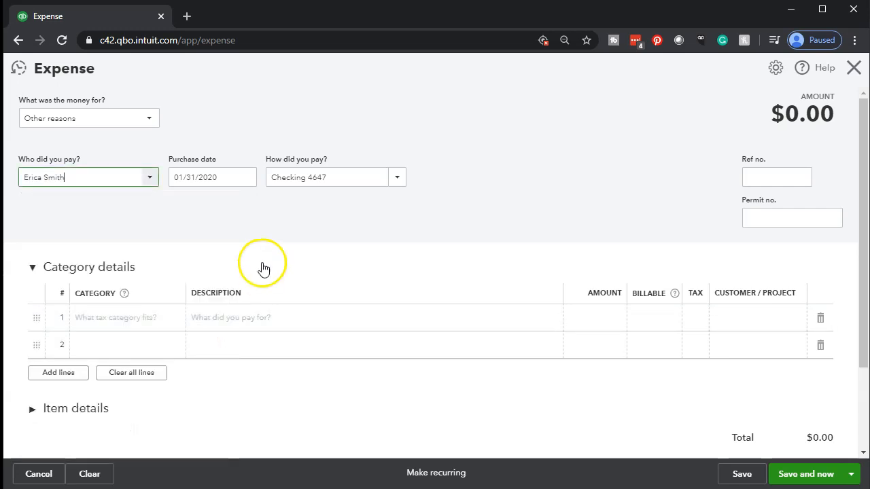
Keep purchase date 01/31/2020 and payment account Checking 4647 on the expense.
click(225, 174)
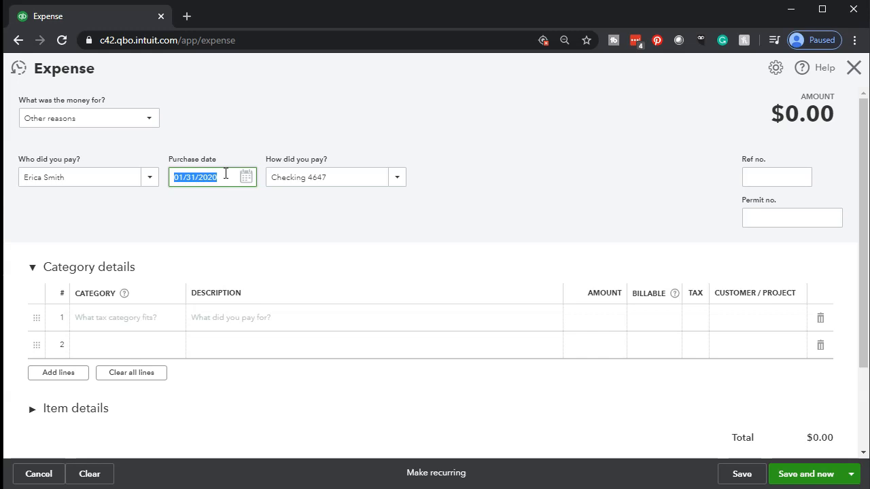
key(Tab)
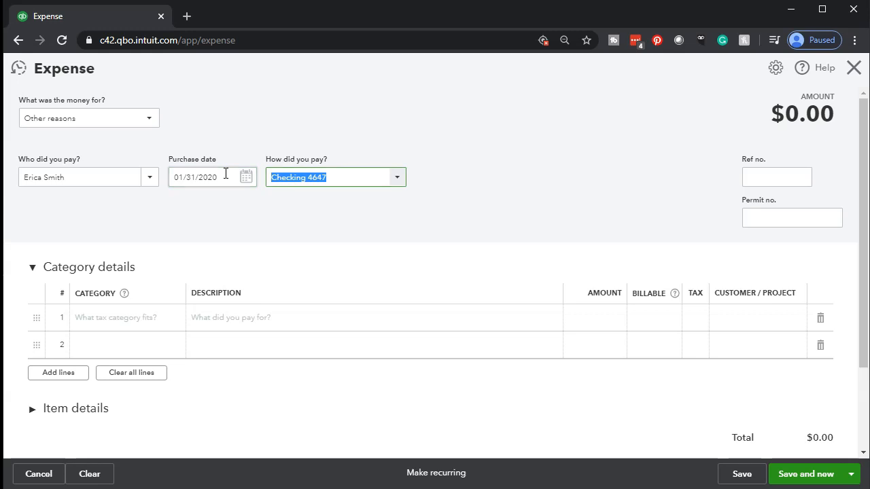
scroll(267, 254, down, 2)
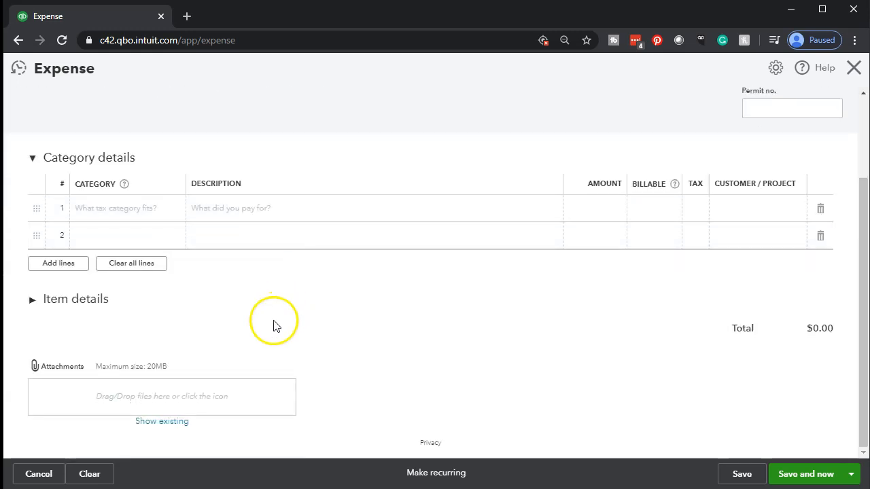
scroll(256, 360, up, 2)
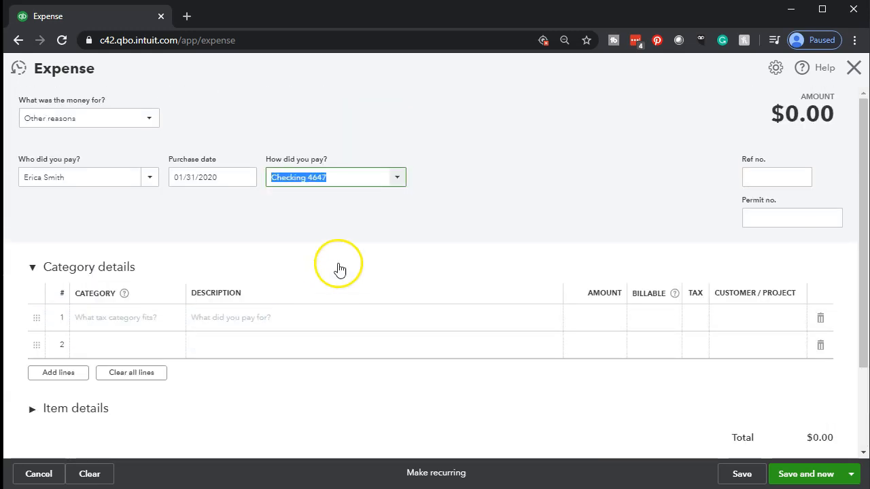
click(350, 178)
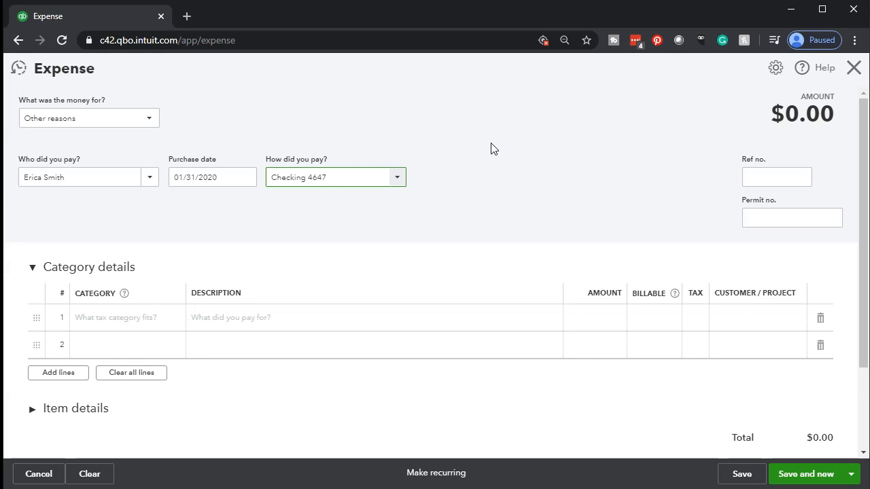
click(151, 317)
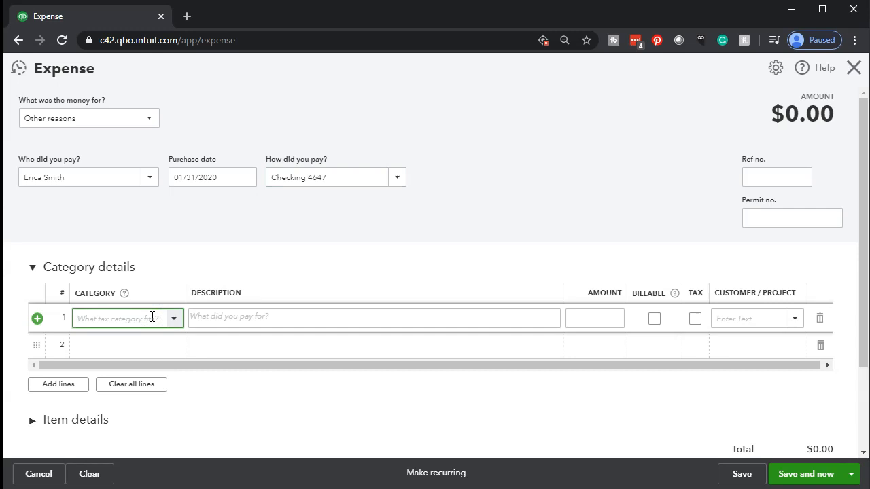
Add a Payroll Expense line of 800.00, taken from the employee's total earnings.
text(Payro)
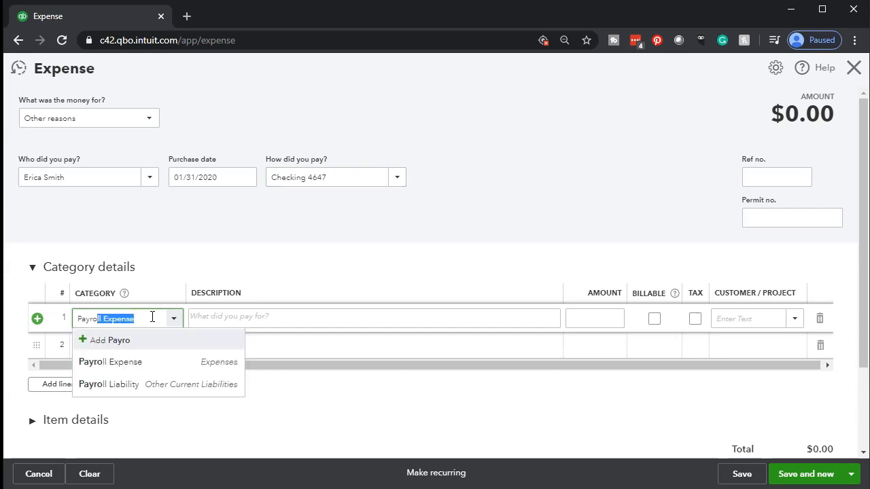
text(l)
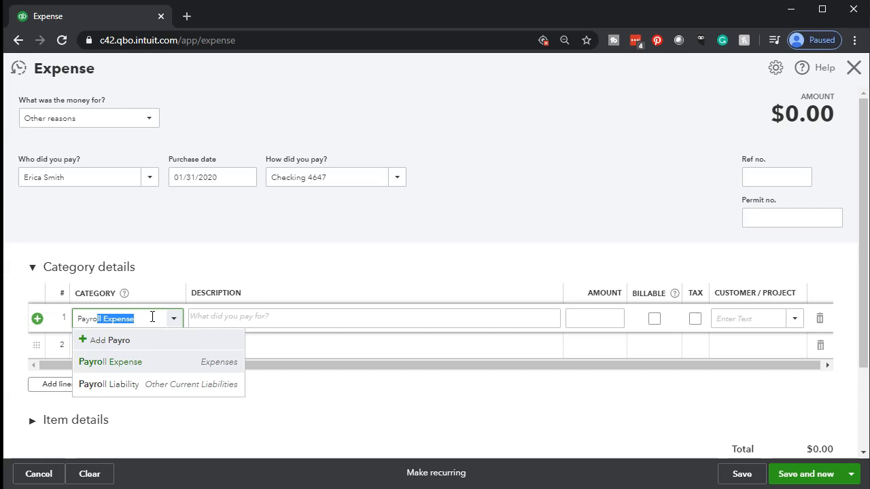
key(Tab)
key(Tab)
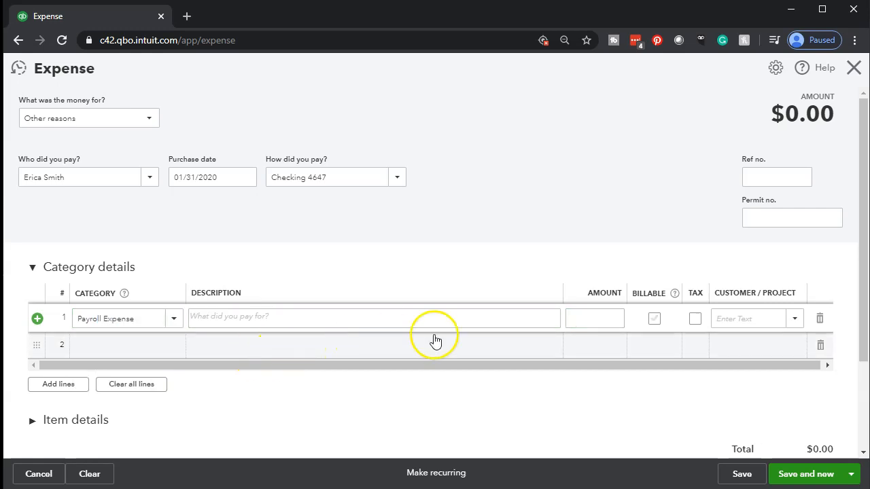
click(584, 317)
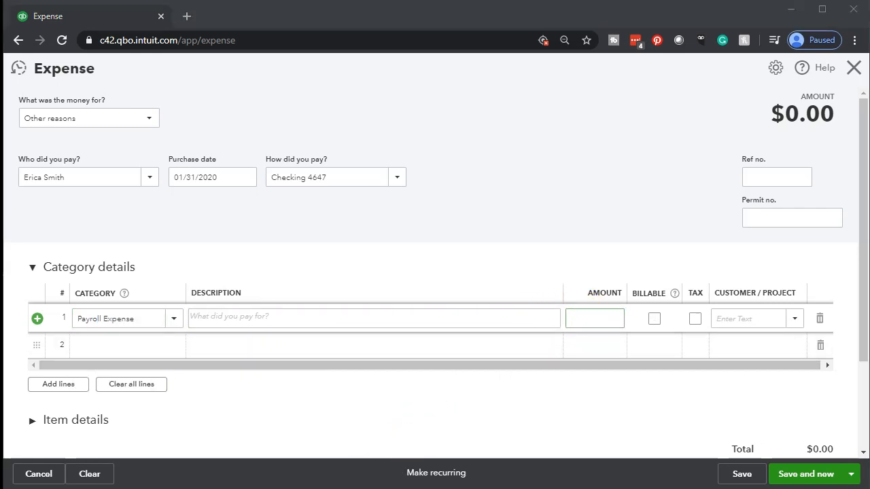
key(alt+Tab)
click(238, 246)
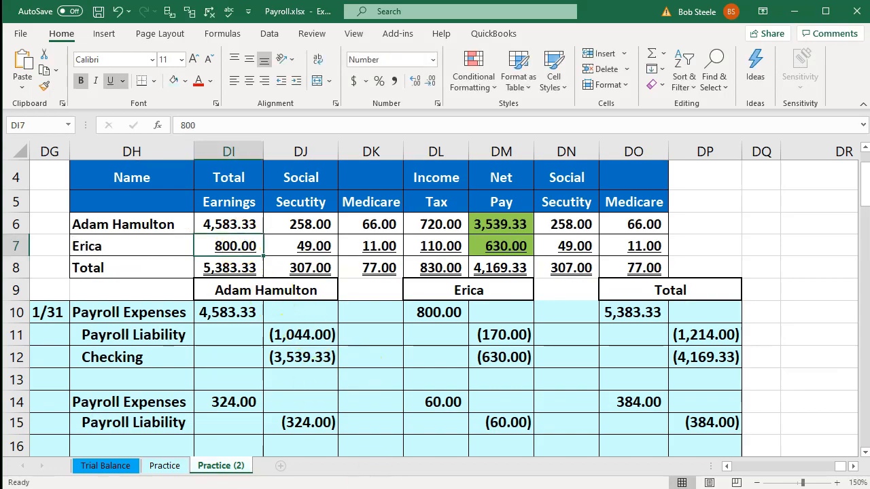
key(alt+Tab)
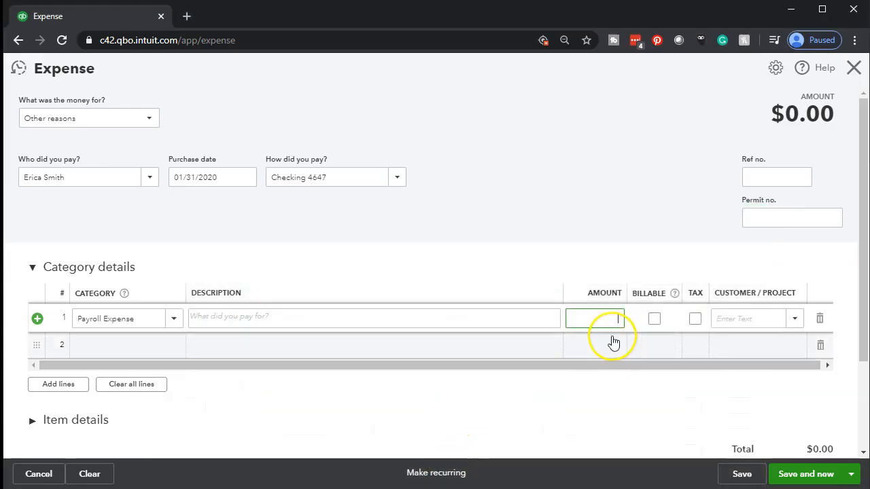
click(613, 342)
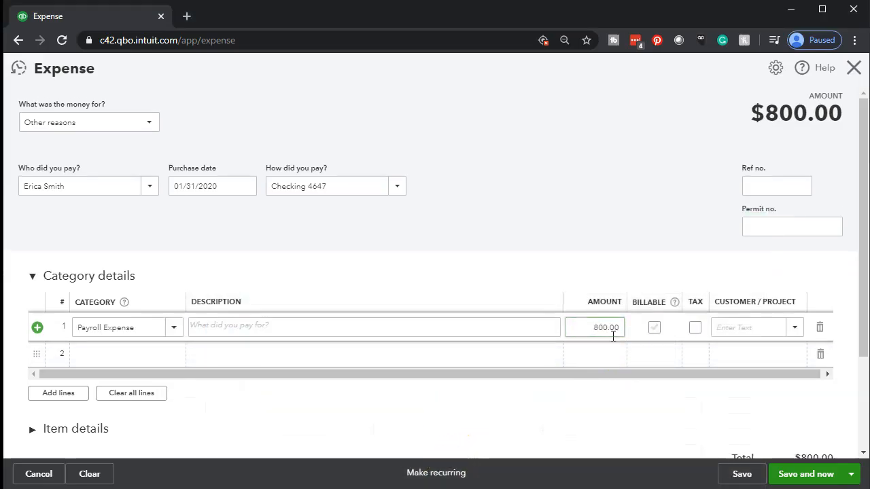
Categorize the second expense line as Payroll Liability.
key(Tab)
key(Tab)
key(Tab)
key(Tab)
text(A)
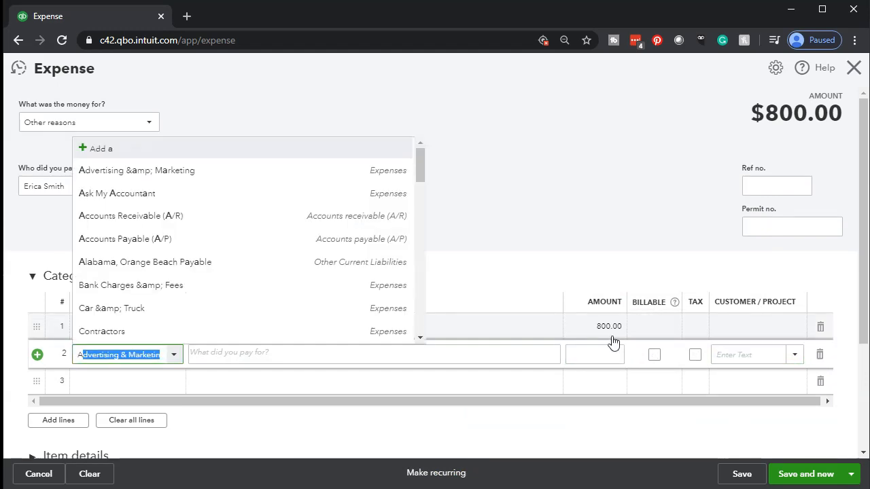
text(Payroll Liab)
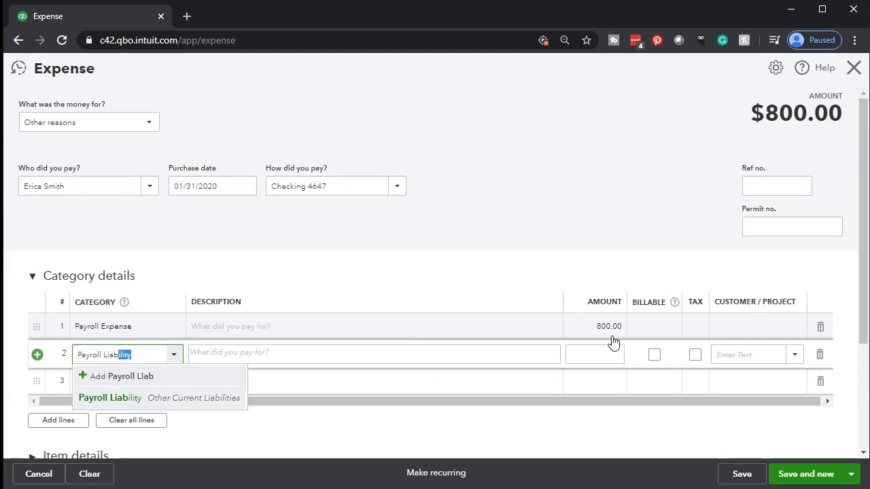
key(Tab)
key(Tab)
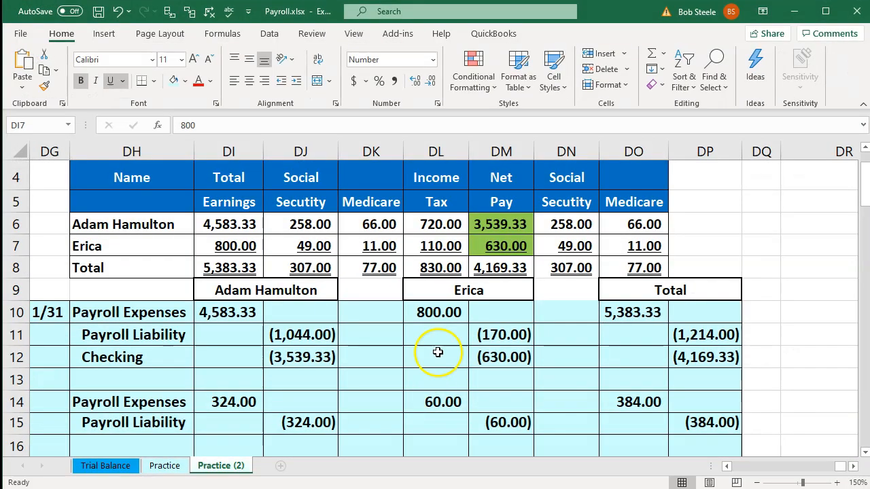
Check the 170.00 withholdings in Excel and enter -170.00 on the Payroll Liability line.
click(428, 285)
drag(320, 248, 451, 247)
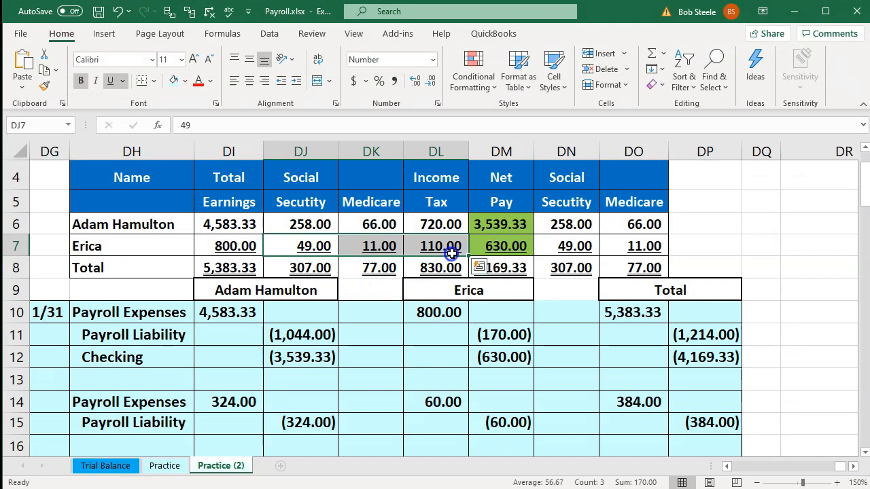
click(793, 11)
click(611, 354)
text(-170.00)
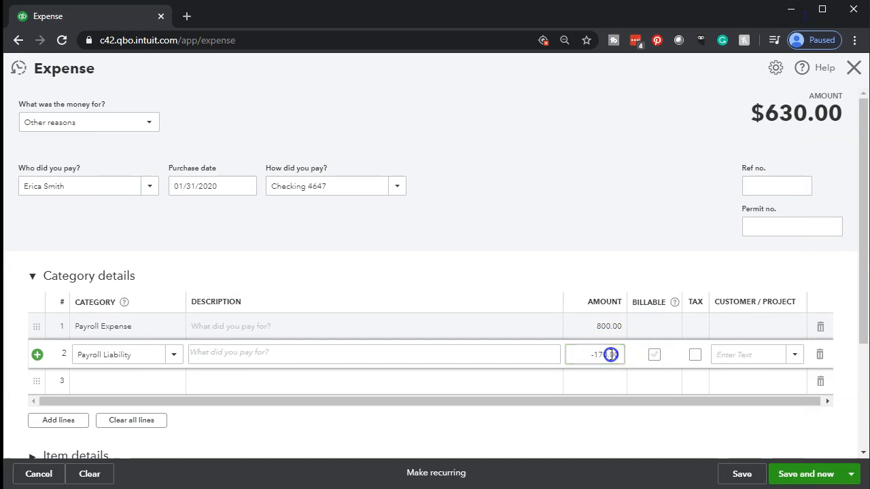
click(804, 153)
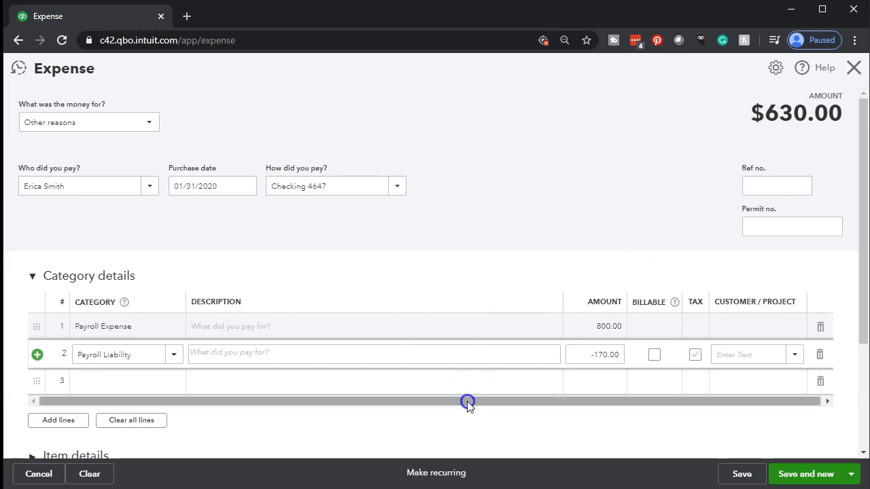
Confirm the employee's 630.00 net pay in Excel matches the $630.00 total.
key(alt+Tab)
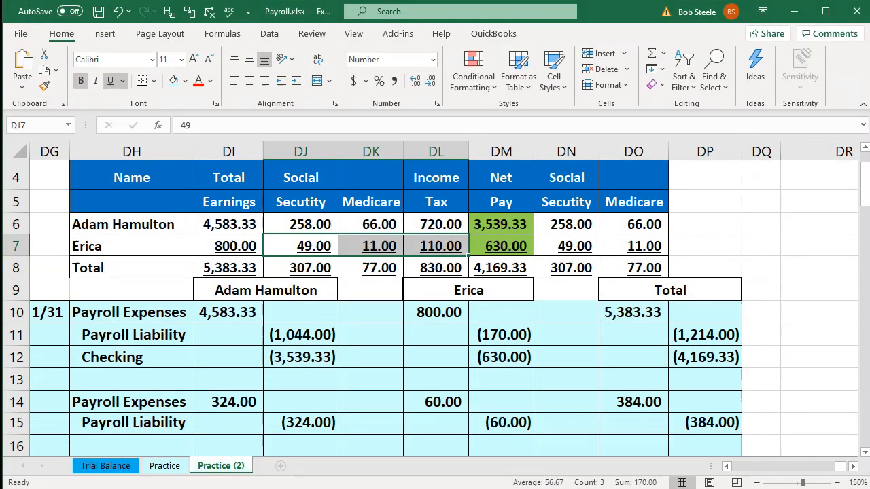
click(504, 249)
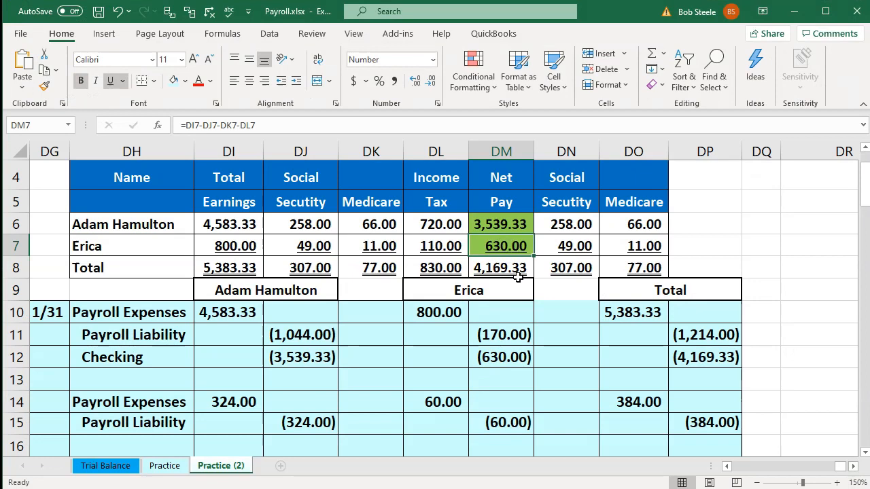
click(793, 11)
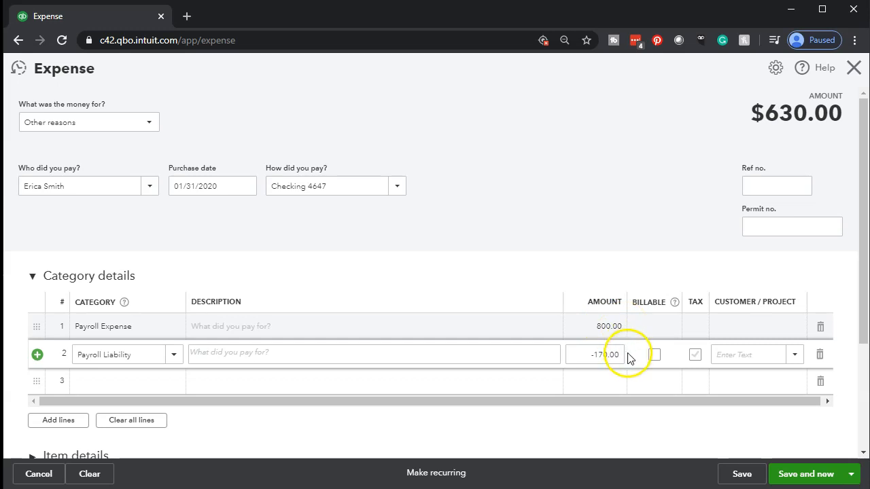
Save and close the $630.00 expense.
click(852, 476)
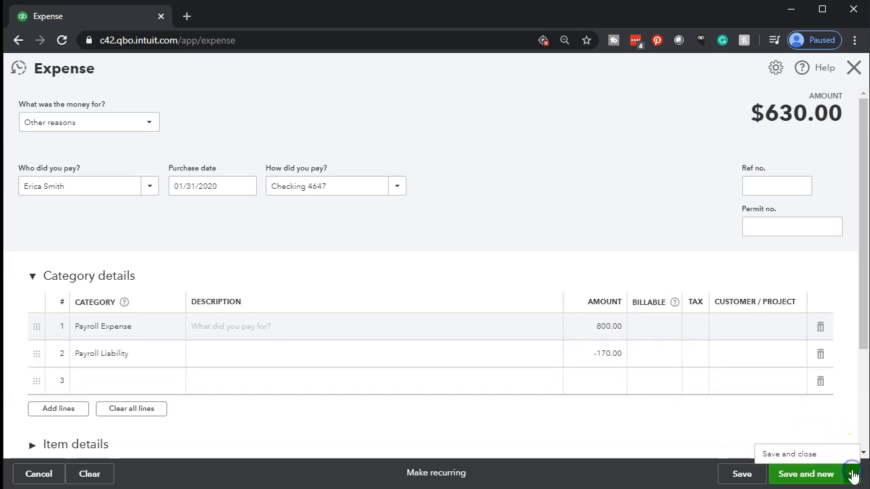
click(786, 459)
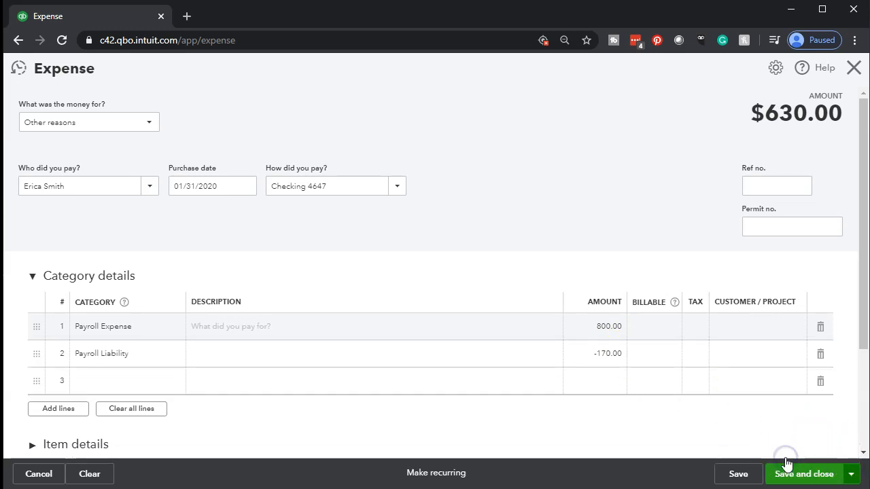
click(786, 464)
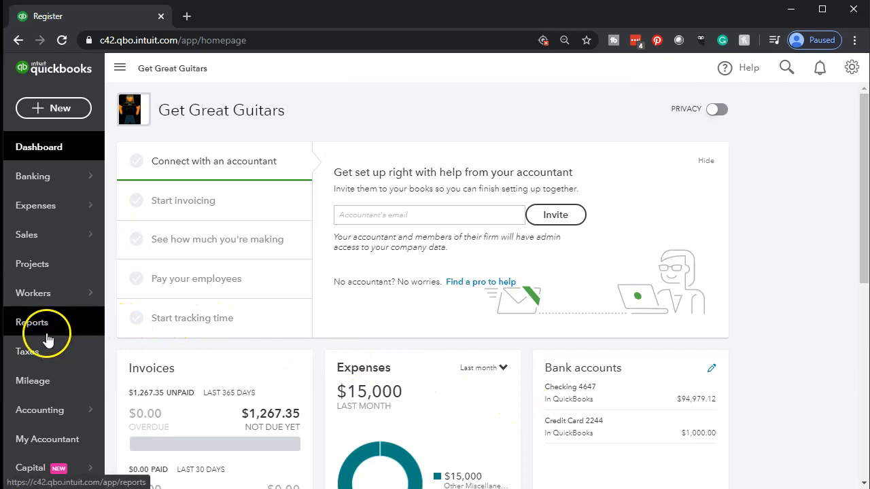
Run the Balance Sheet for 01/01/2020 to 12/31/2020.
click(46, 334)
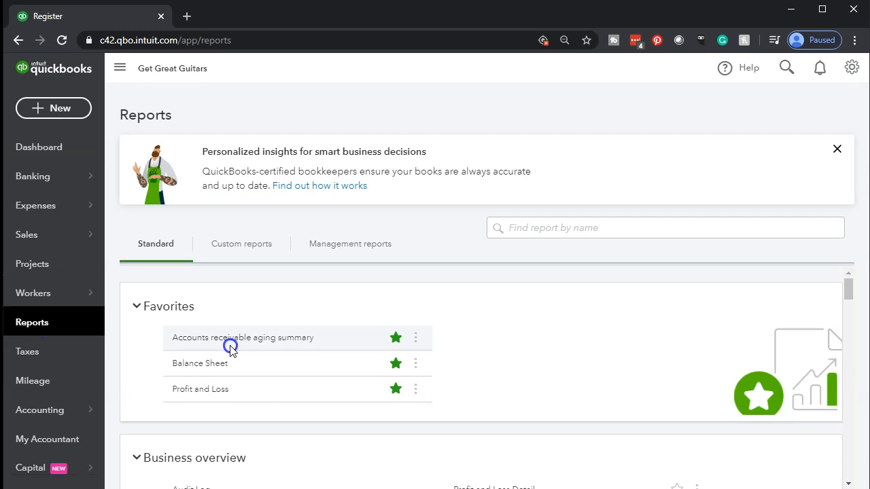
click(201, 367)
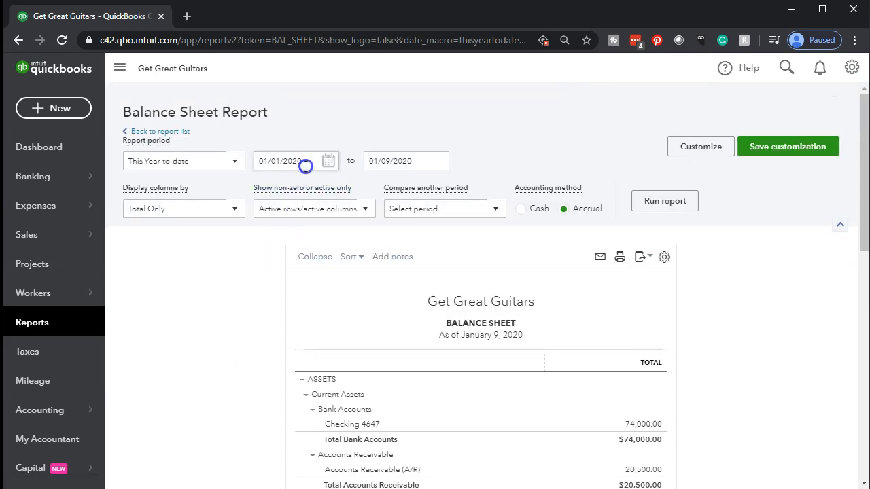
click(305, 166)
text(01/01/2020)
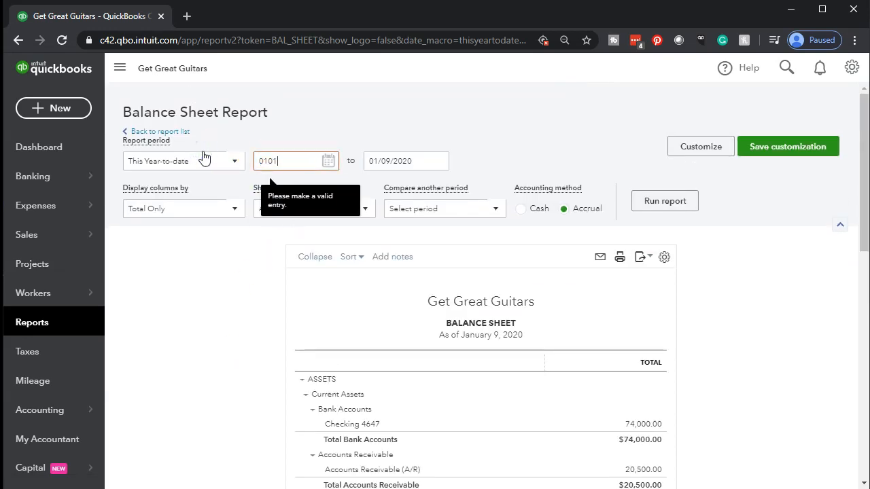
key(Tab)
text(12/31/2020)
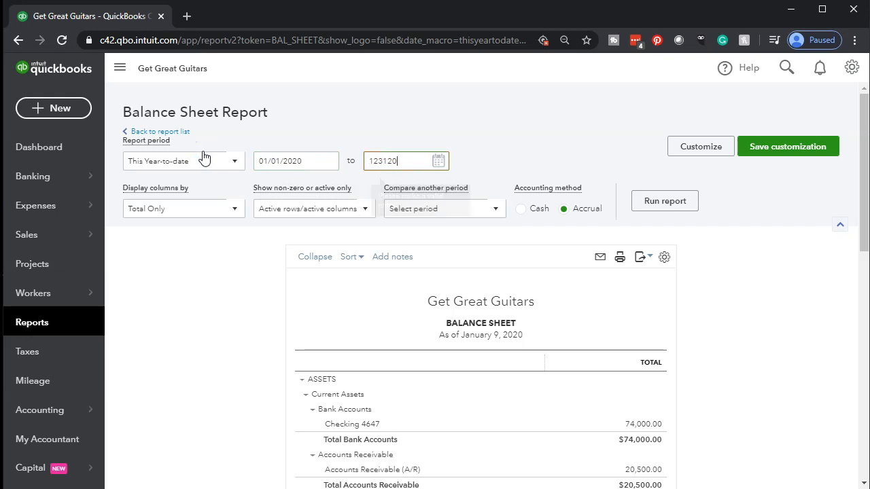
key(Tab)
click(673, 201)
scroll(564, 210, down, 2)
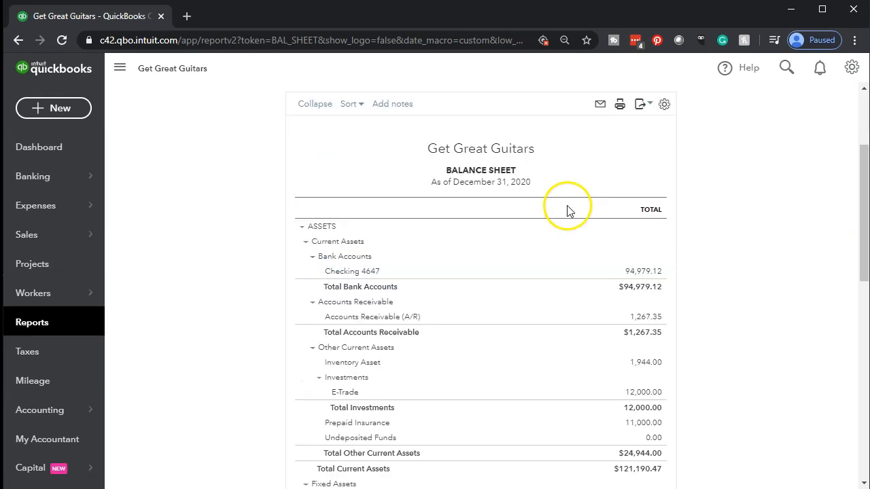
Duplicate the Balance Sheet into a second browser tab and return to Reports.
right_click(123, 18)
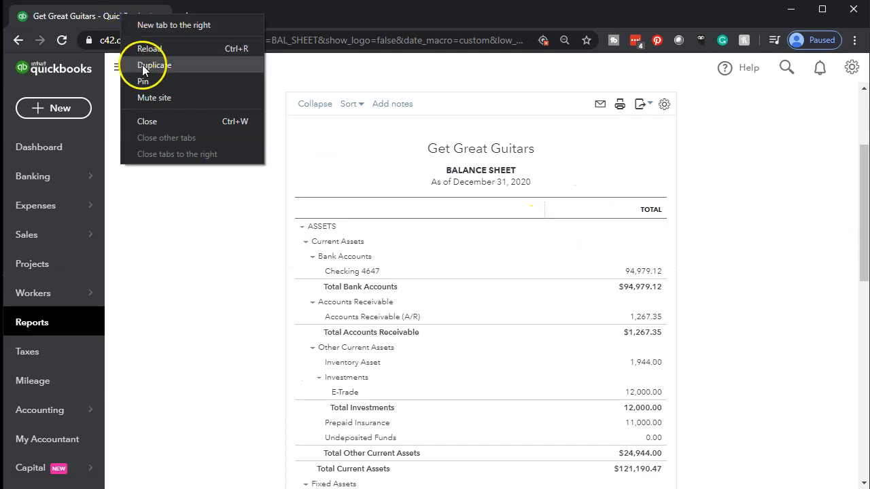
click(142, 64)
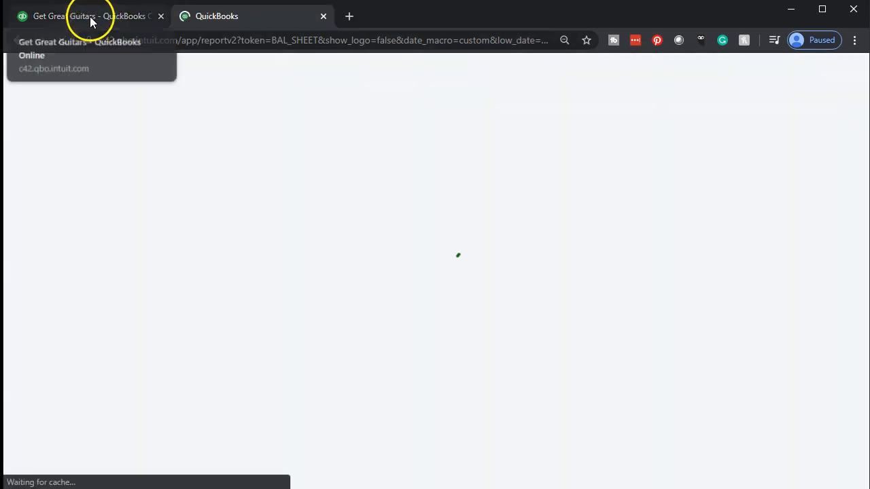
click(93, 20)
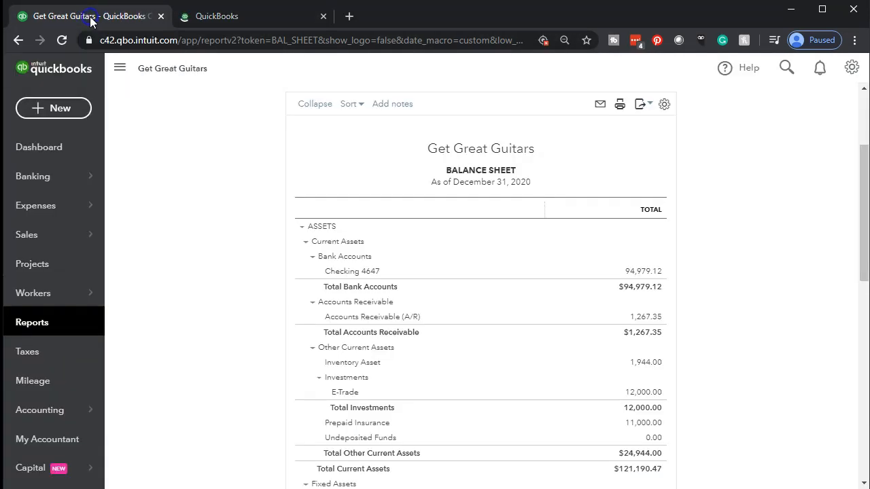
click(36, 324)
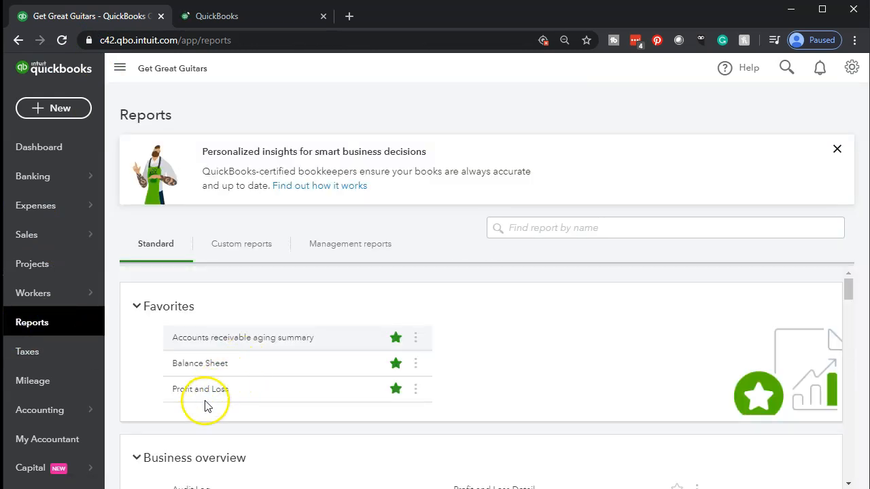
Run the Profit and Loss report for 01/01/2020 to 12/31/2020.
click(203, 395)
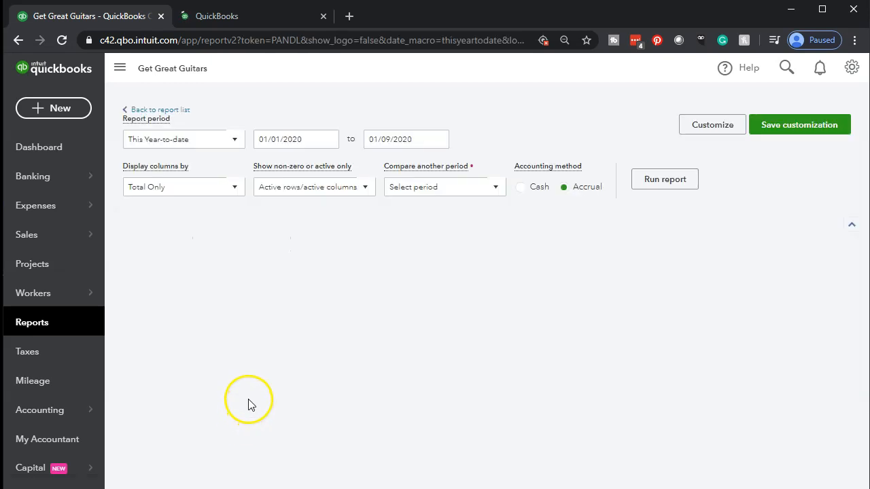
click(311, 165)
text(01/01/2020)
key(Tab)
text(12/31/2020)
key(Tab)
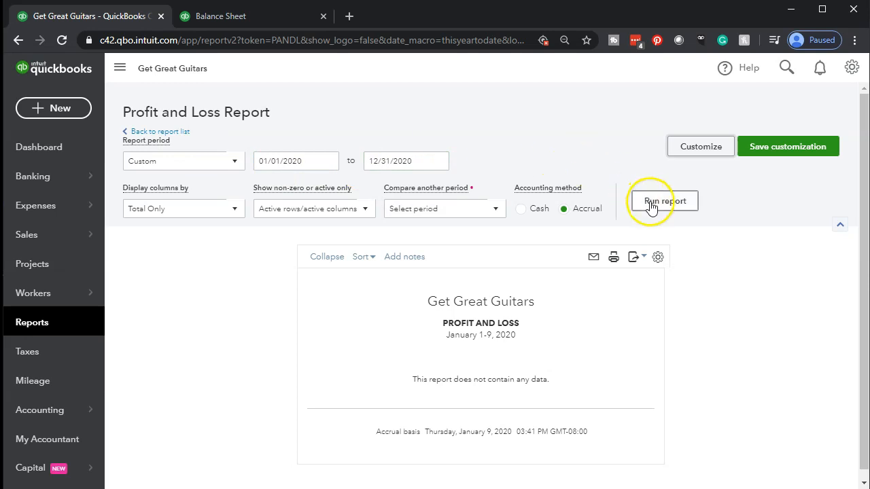
click(650, 206)
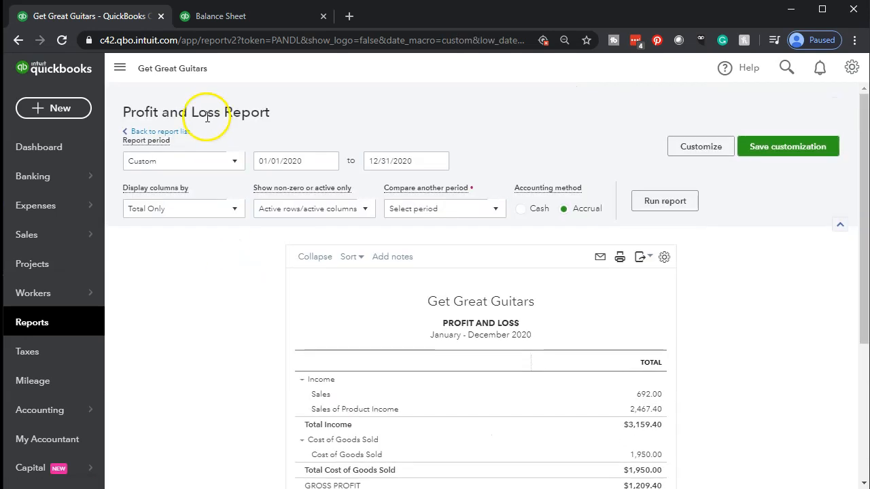
Duplicate the Profit and Loss into its own tab and go back to Reports.
right_click(113, 23)
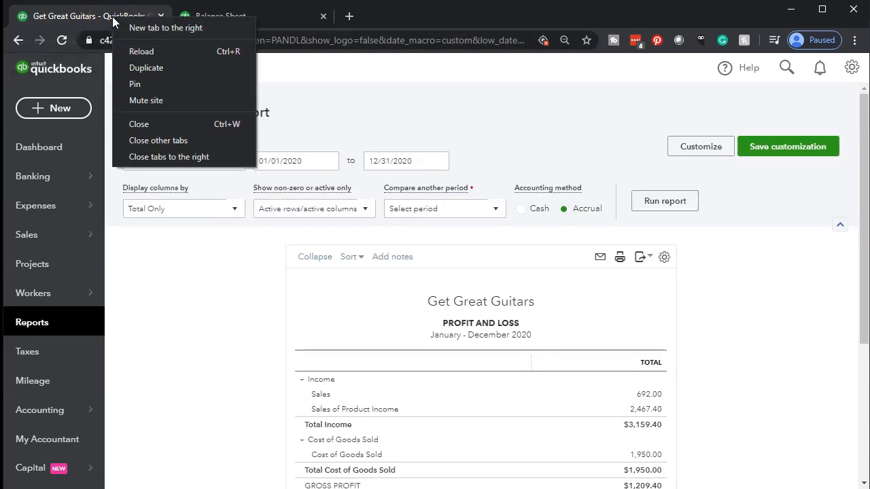
click(135, 67)
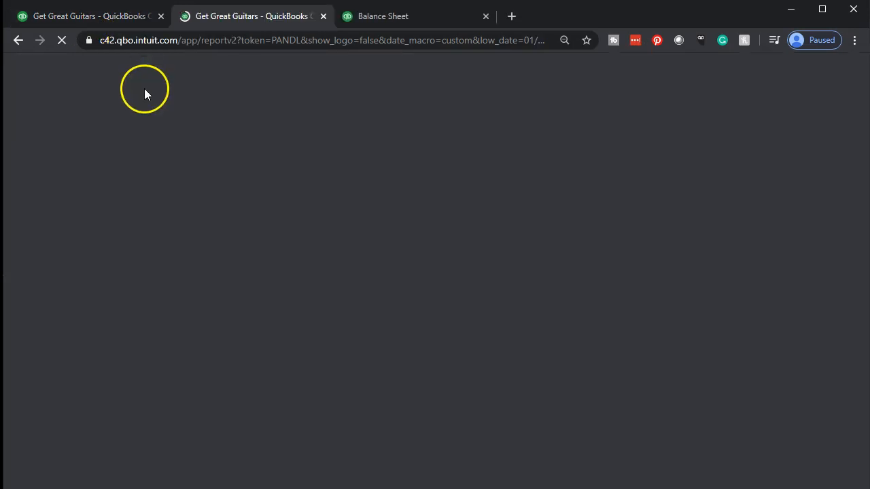
click(101, 15)
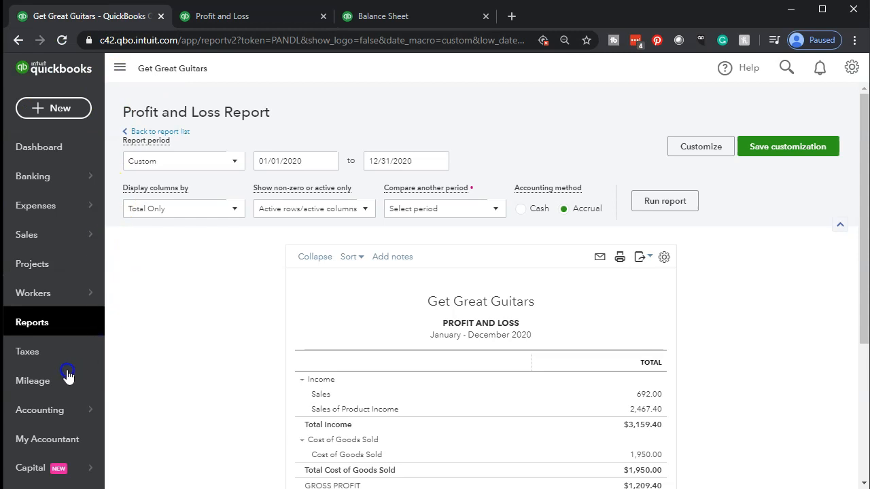
click(43, 324)
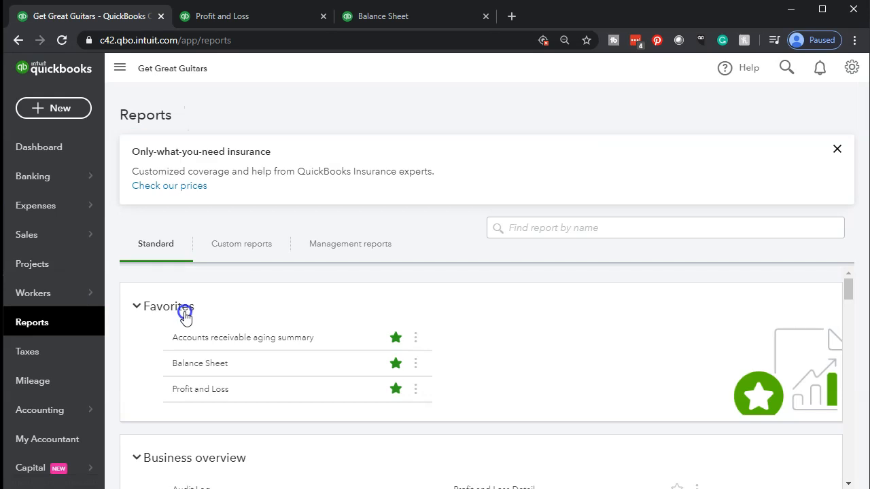
Find the Trial Balance report and run it for 01/01/2020 to 12/31/2020.
click(548, 232)
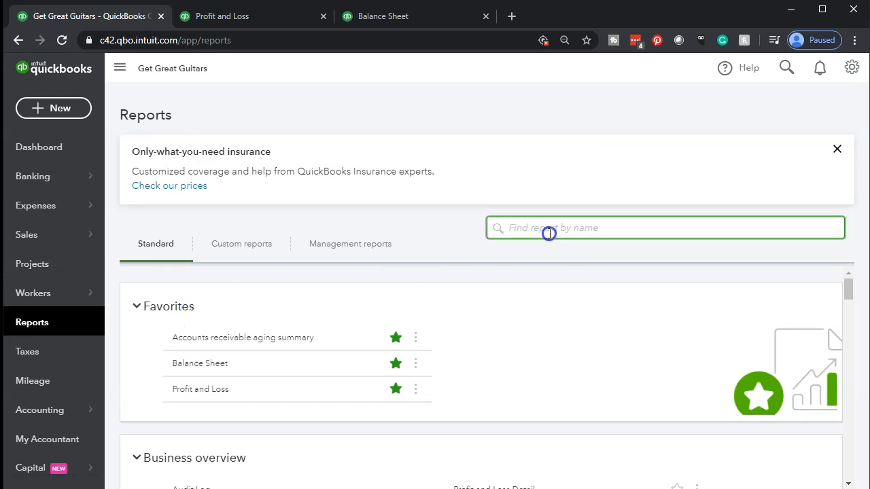
text(Tri)
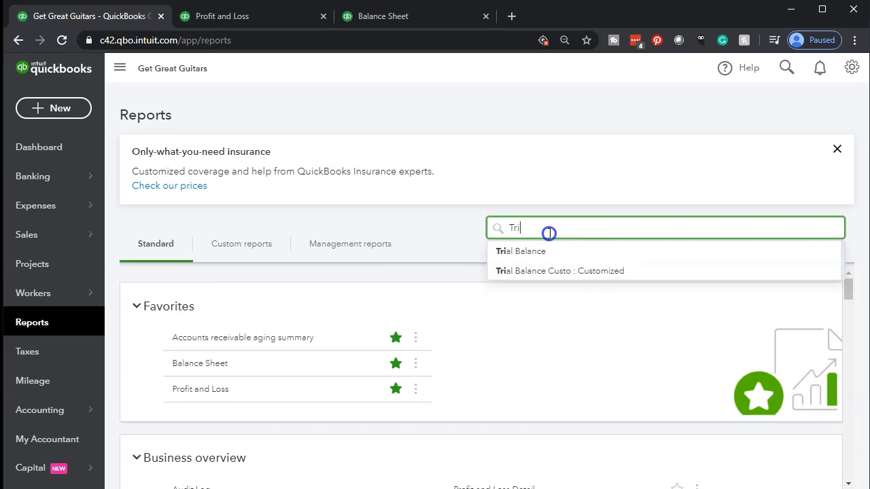
key(Down)
key(Return)
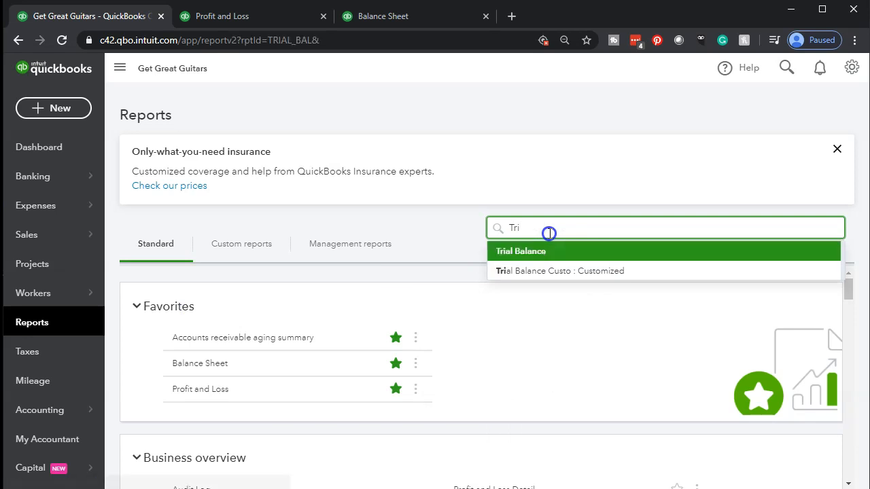
scroll(326, 292, up, 3)
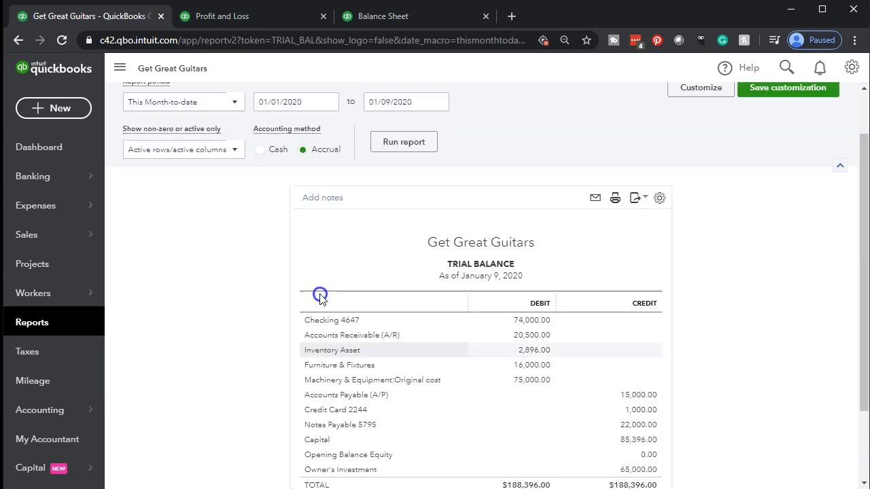
click(314, 160)
text(010120)
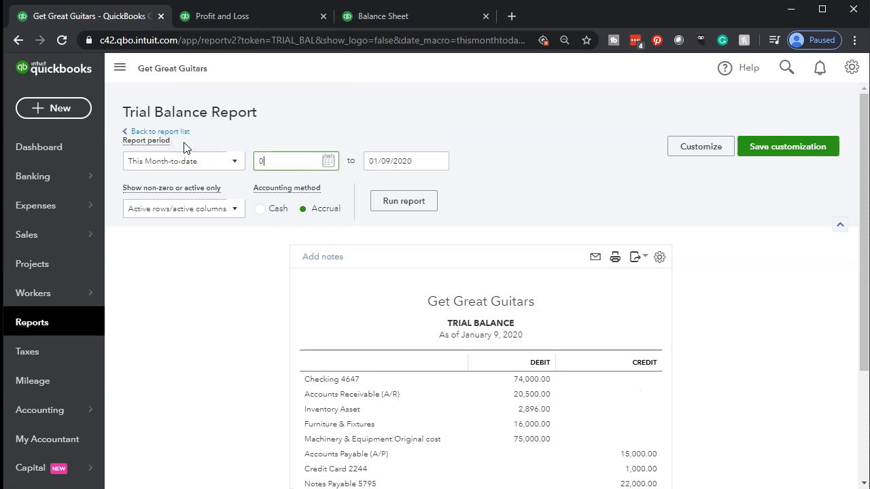
key(Tab)
text(123120)
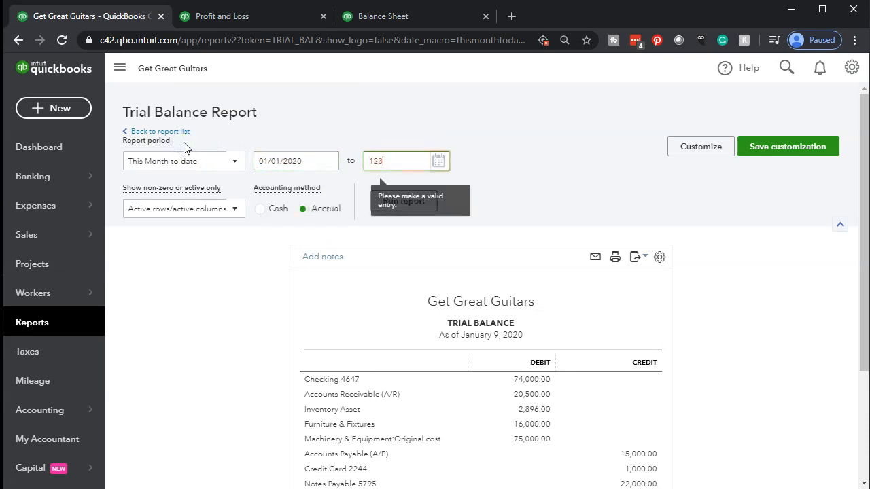
click(414, 205)
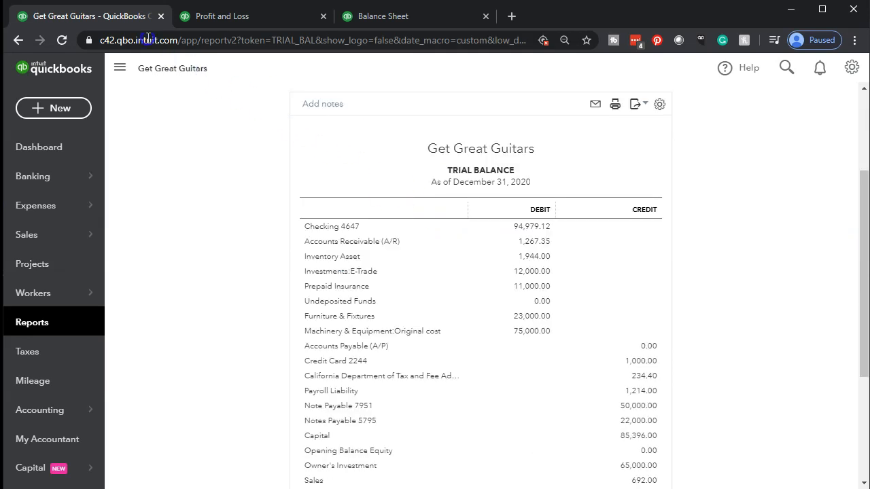
Duplicate the Trial Balance into its own tab and hide the sidebar.
right_click(116, 17)
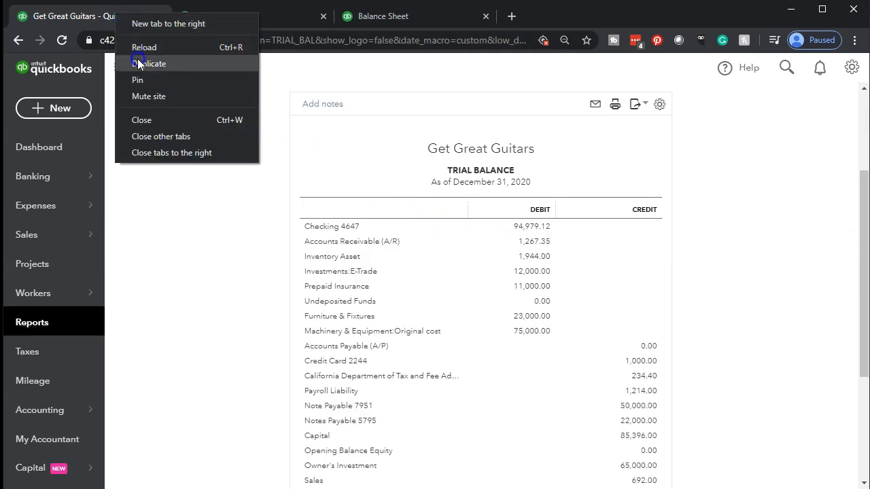
click(137, 58)
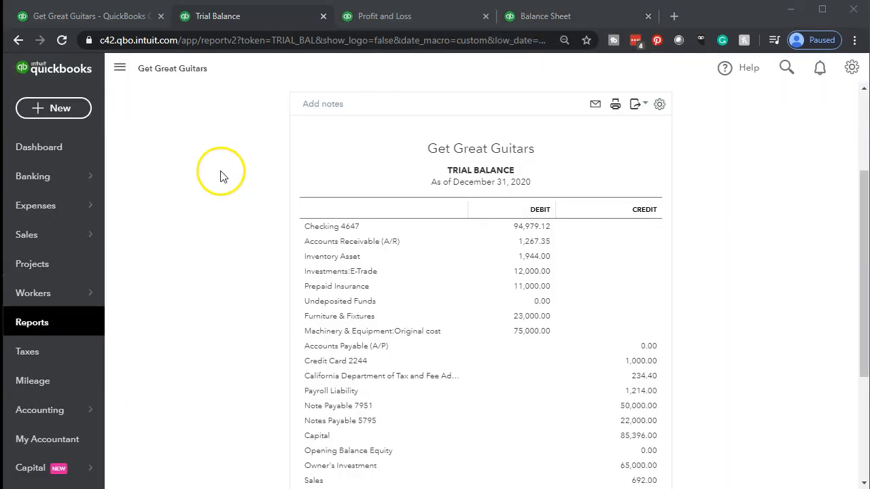
click(126, 79)
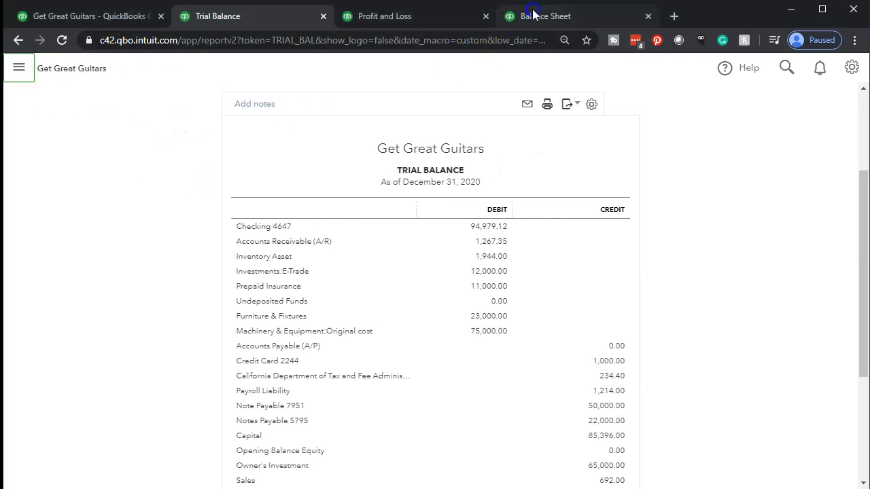
Open the Checking 4647 transaction detail from the enlarged Balance Sheet.
click(534, 15)
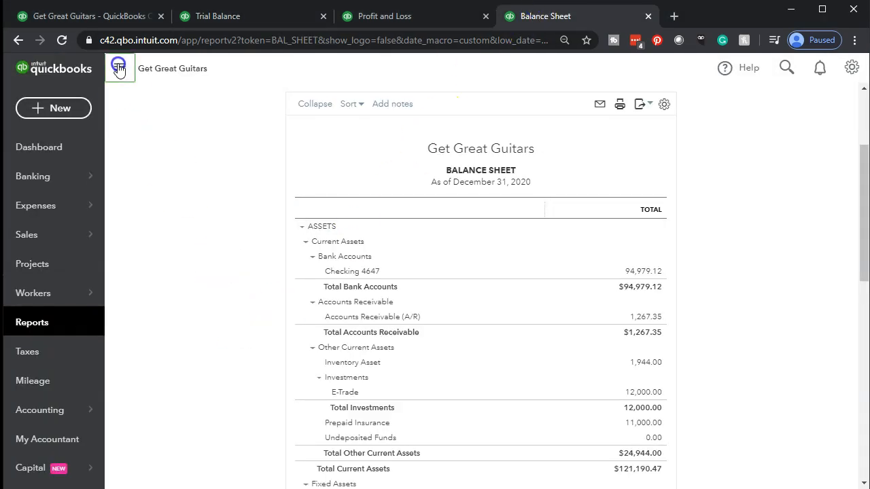
click(119, 66)
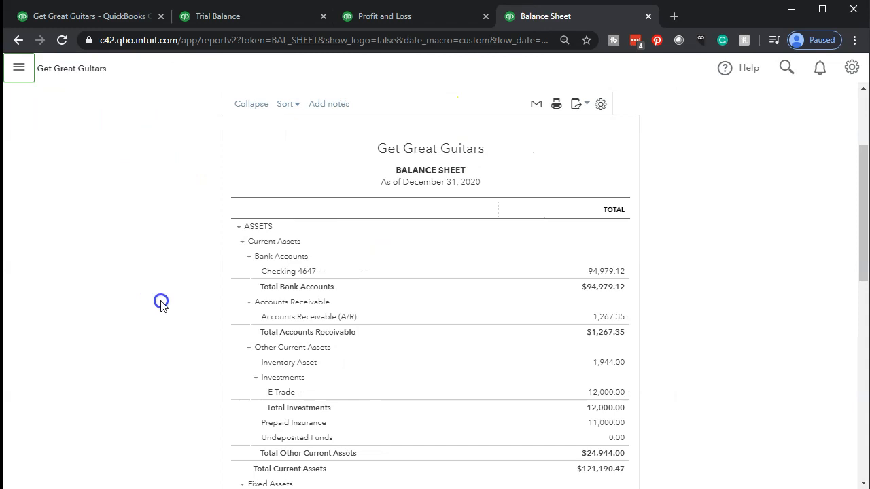
key(ctrl+plus)
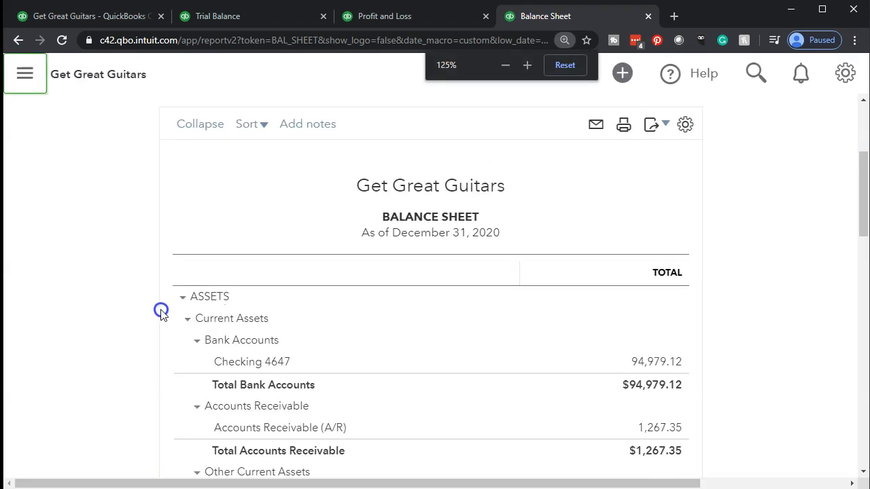
scroll(147, 319, down, 1)
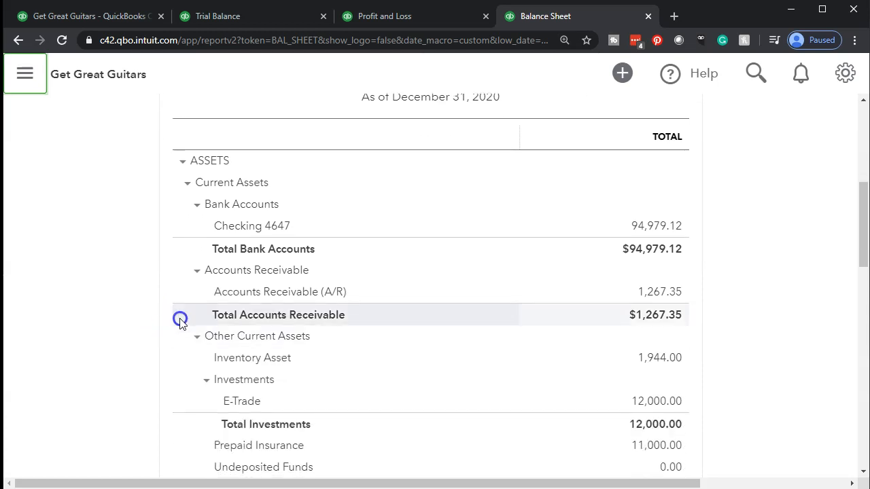
click(639, 230)
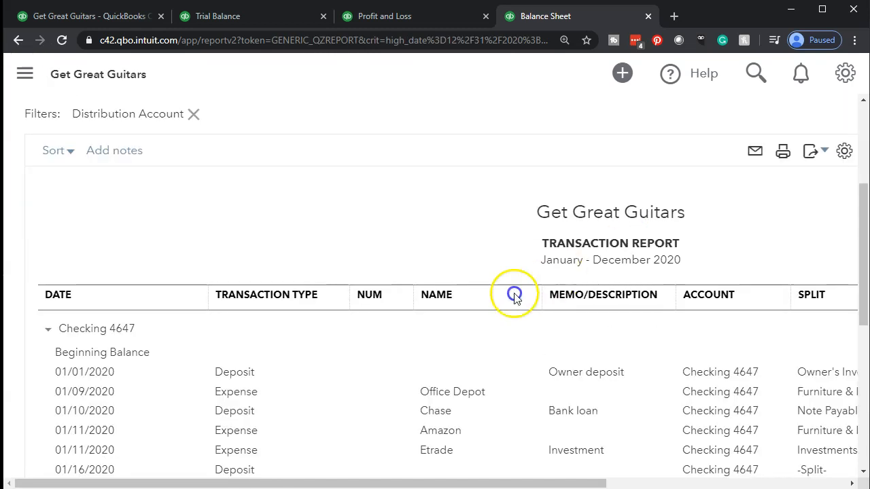
Scroll the detail right to show the -3,539.33 and -630.00 payroll amounts.
scroll(503, 296, down, 5)
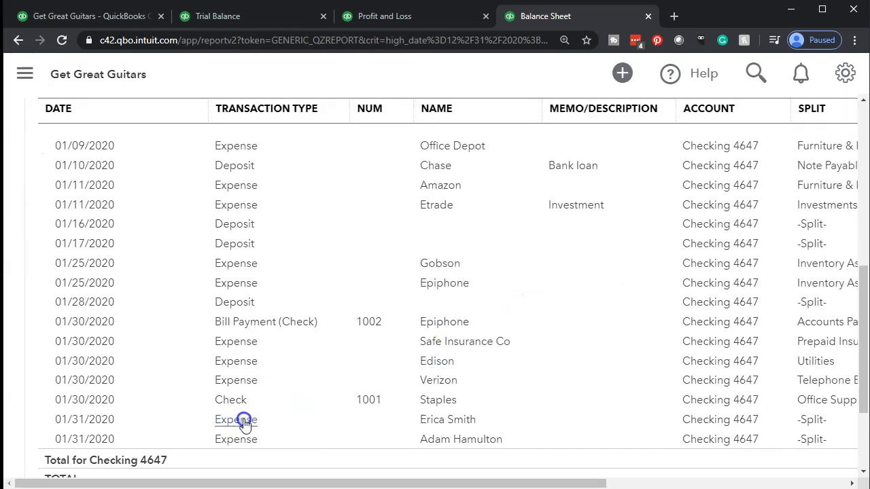
drag(438, 483, 631, 481)
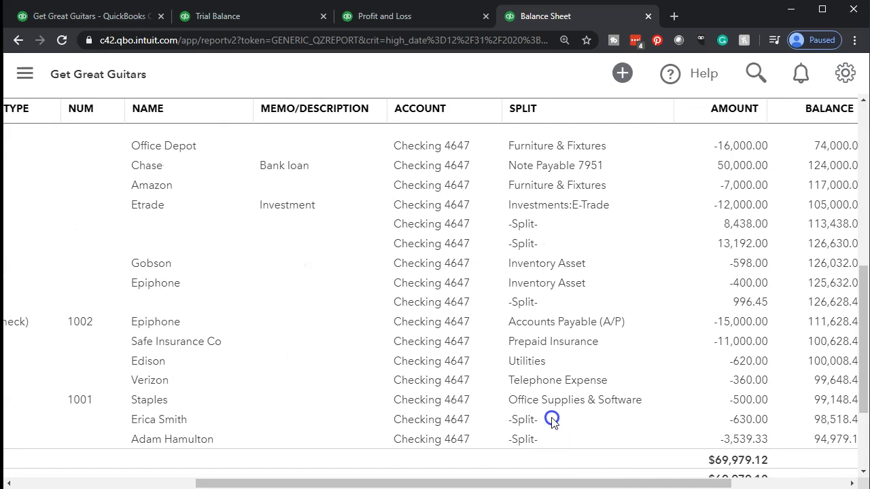
drag(557, 481, 603, 481)
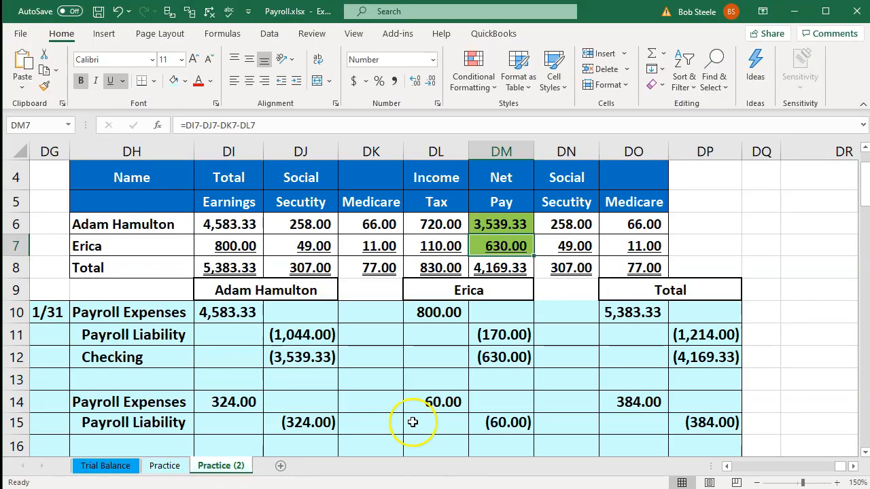
Confirm the DI8:DO8 payroll totals sum to 11,150.67, then minimize the workbook.
drag(226, 268, 608, 266)
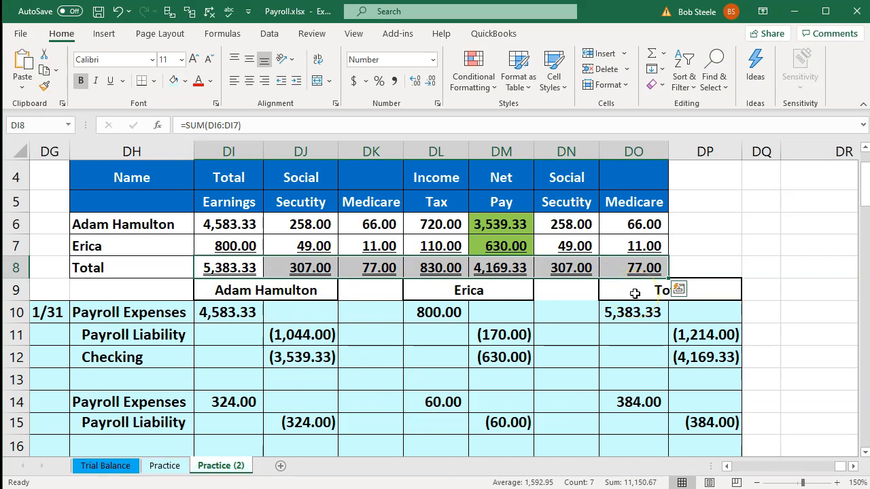
click(798, 15)
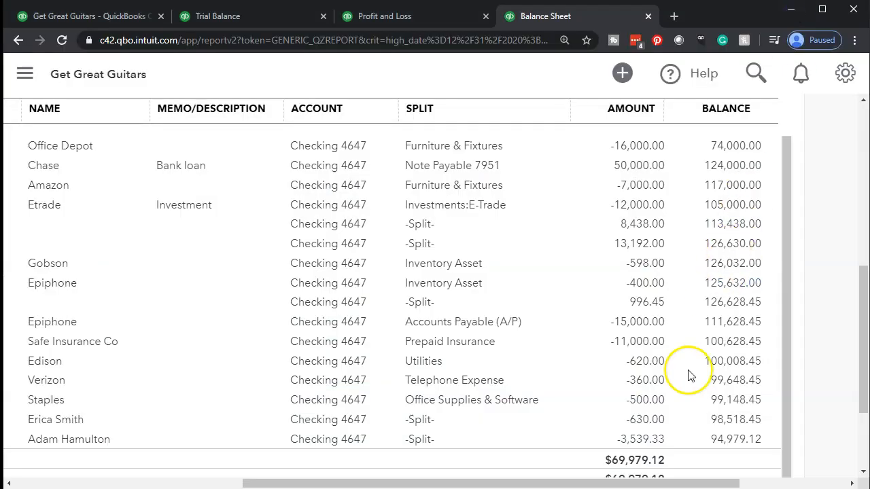
Review the -630.00 payroll payment expense unchanged and return to the report summary.
click(645, 425)
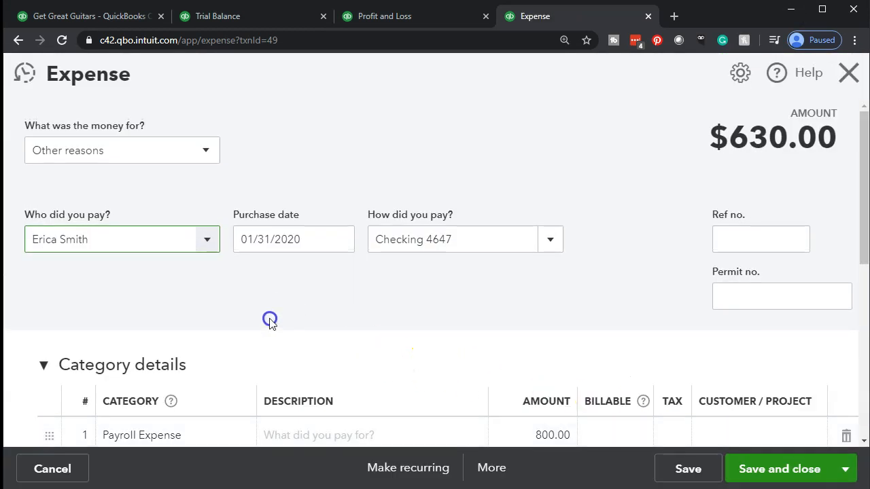
scroll(93, 332, down, 2)
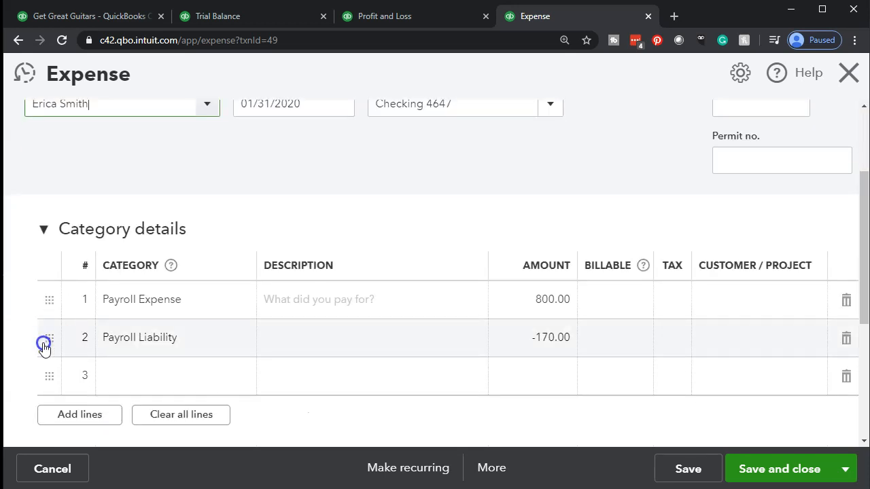
scroll(43, 347, up, 2)
click(557, 277)
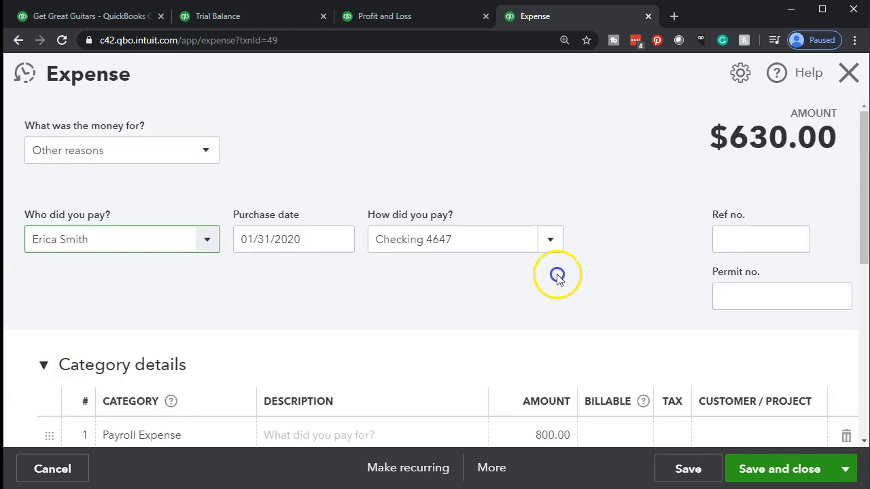
click(844, 78)
scroll(617, 294, down, 2)
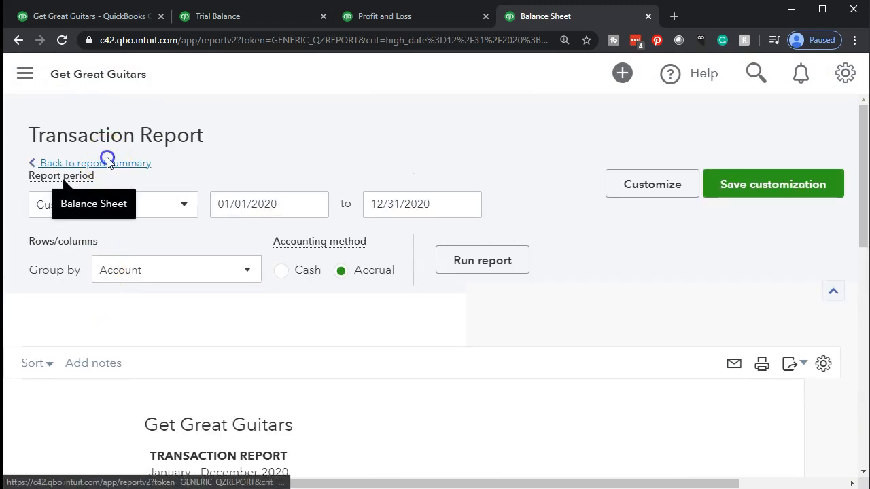
click(108, 158)
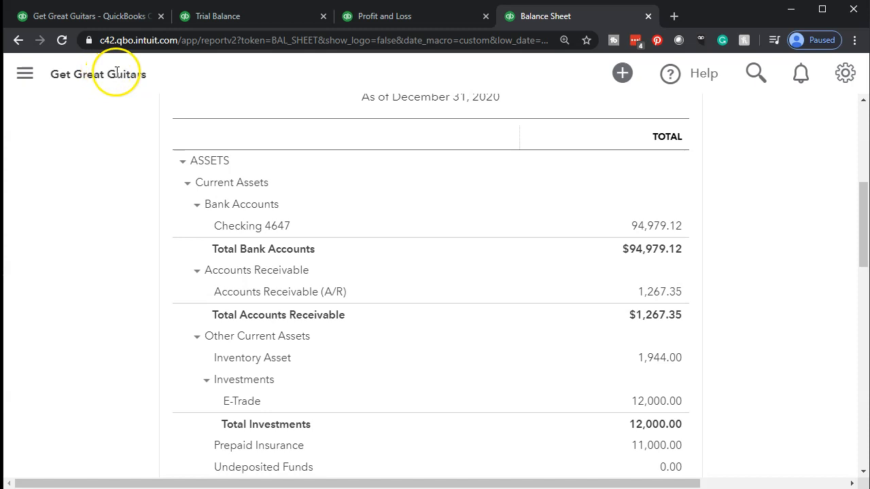
On the Profit and Loss report, list the transactions behind the 5,383.33 Payroll Expense.
click(387, 19)
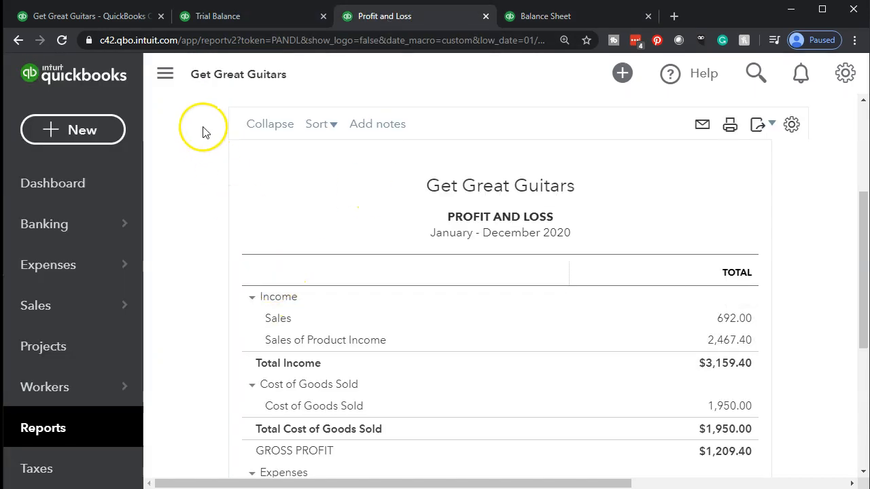
click(165, 77)
scroll(121, 305, down, 3)
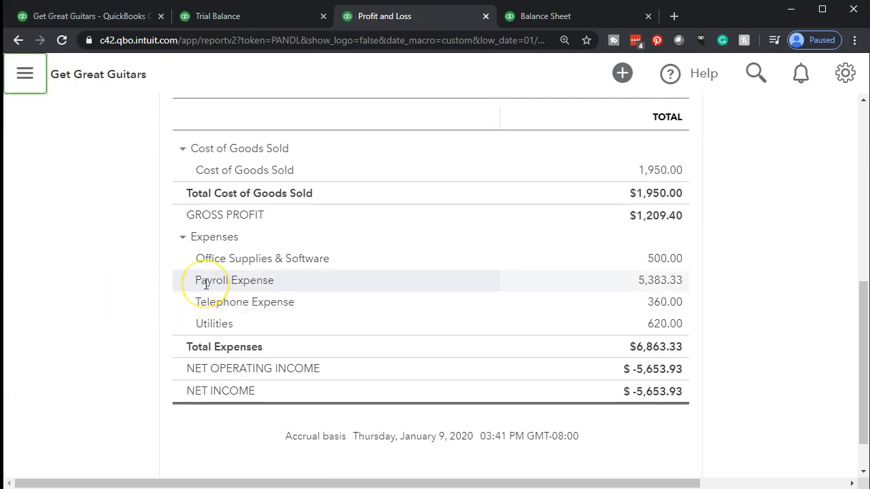
click(642, 282)
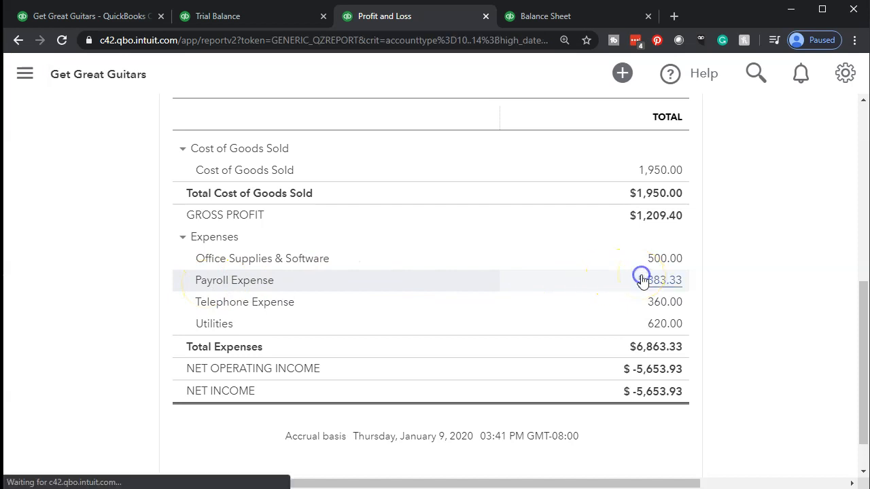
Check the DI8 and DO10 formulas behind the 5,383.33 total payroll expense, then minimize Excel.
key(alt+Tab)
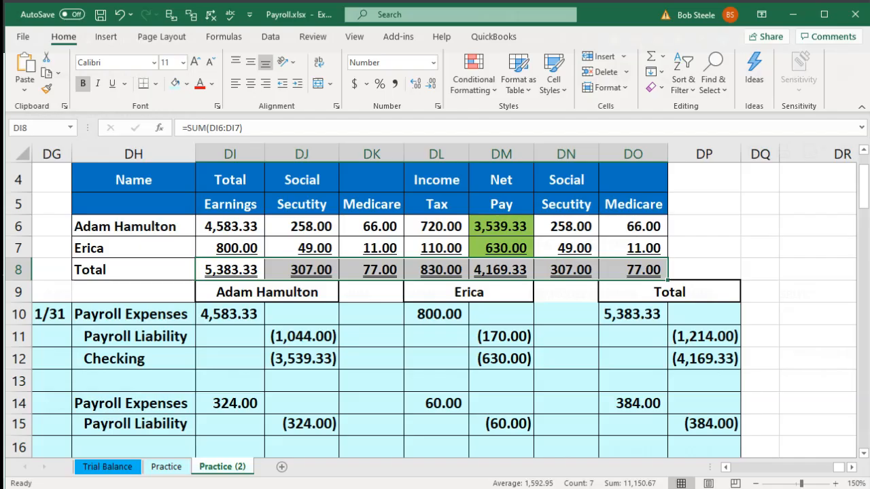
click(442, 382)
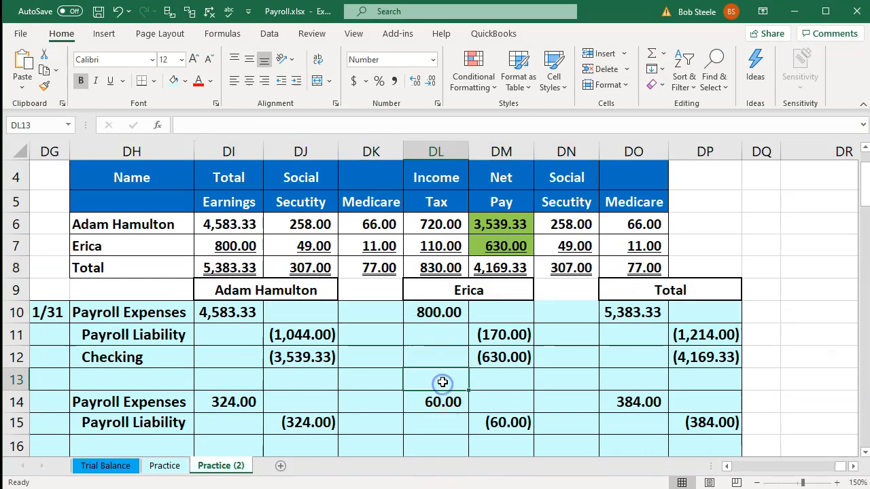
click(219, 269)
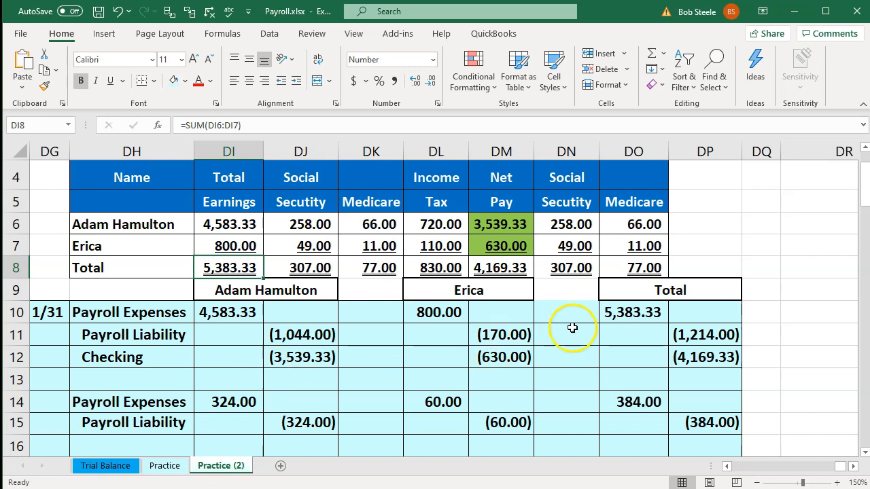
click(618, 315)
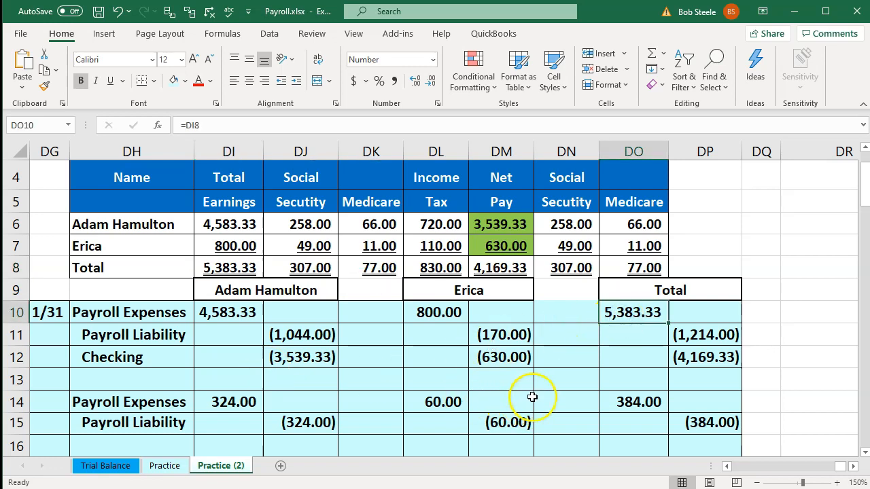
click(794, 11)
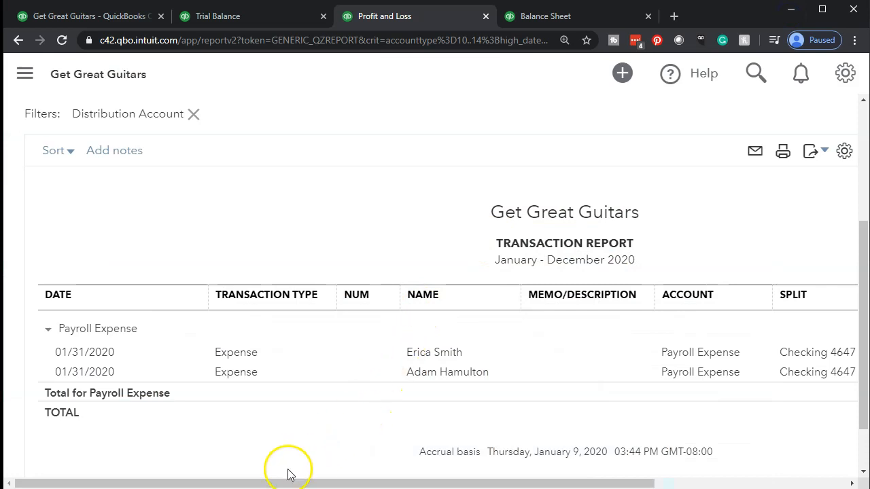
Inspect the 3,539.33 payroll expense transaction and return to the Profit and Loss summary.
drag(286, 485, 488, 464)
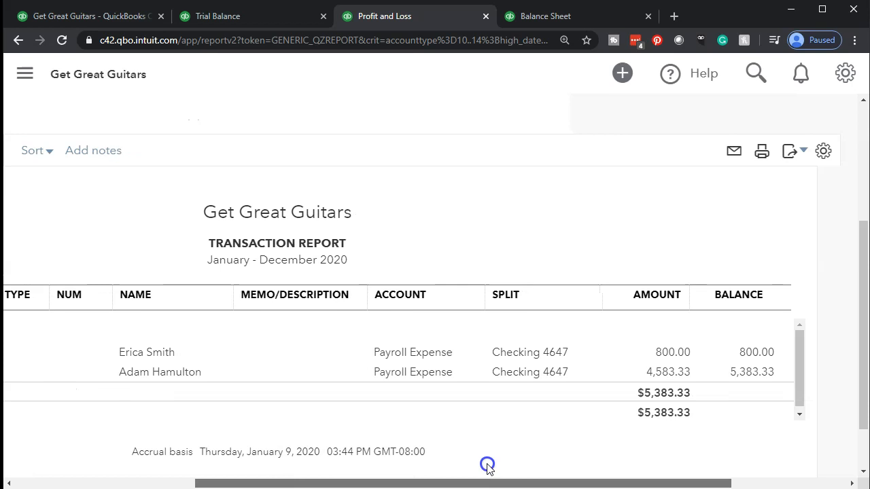
click(661, 375)
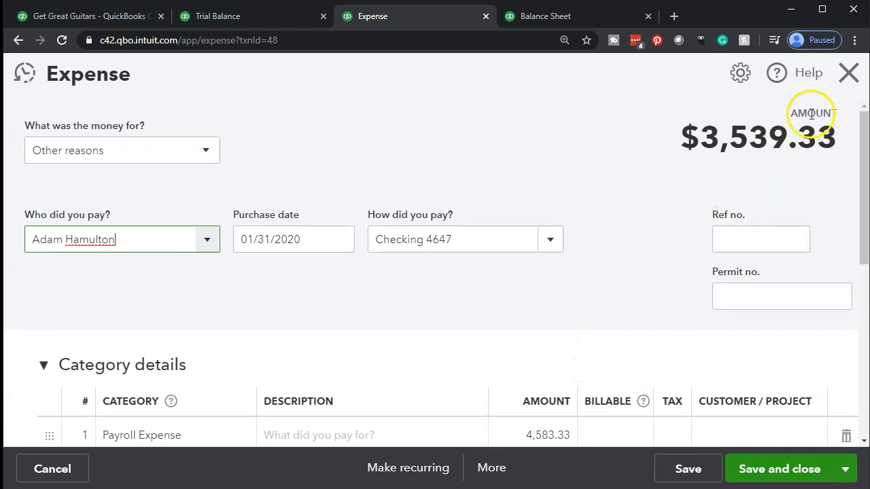
click(843, 82)
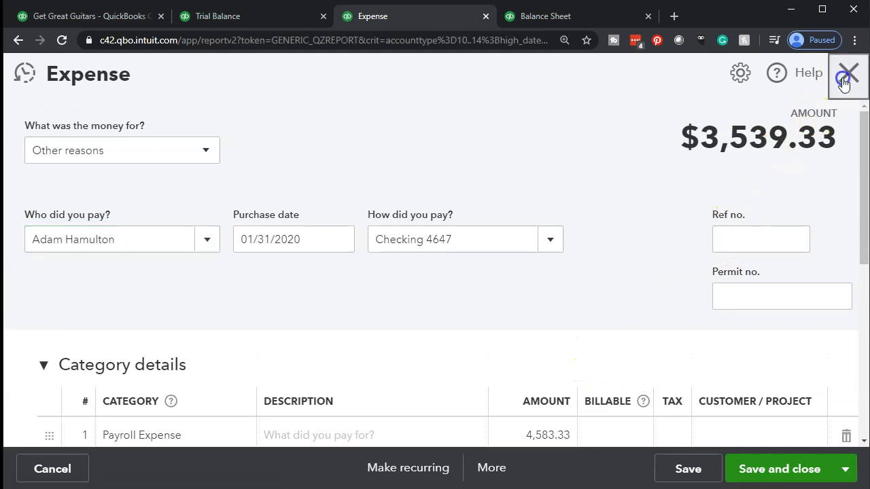
scroll(77, 213, up, 5)
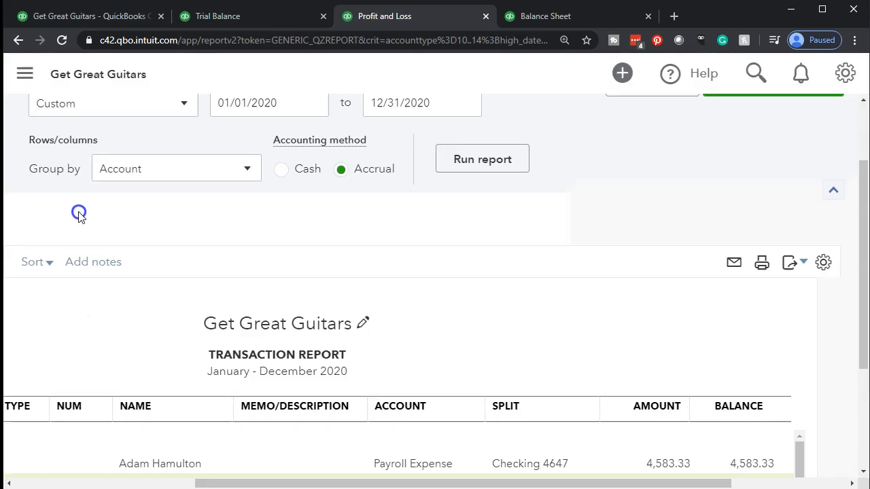
click(114, 164)
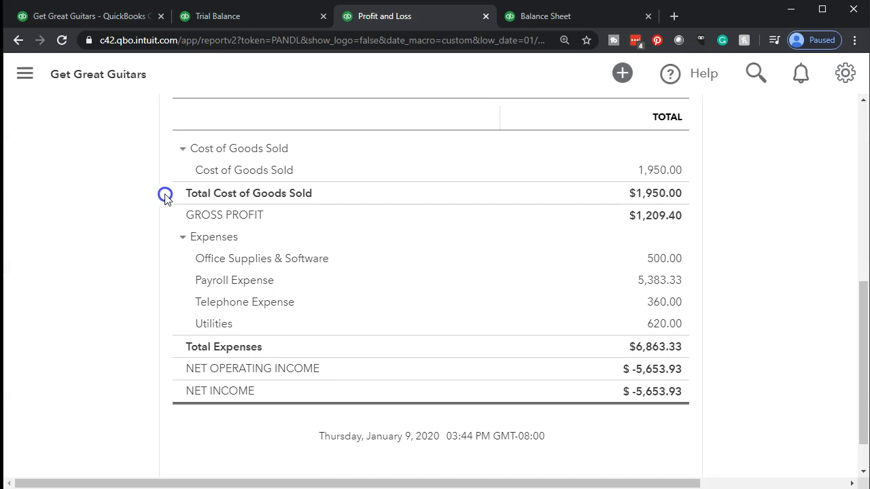
From the Balance Sheet, list the Payroll Liability transactions of 1,044.00 and 170.00 totaling 1,214.00.
click(543, 15)
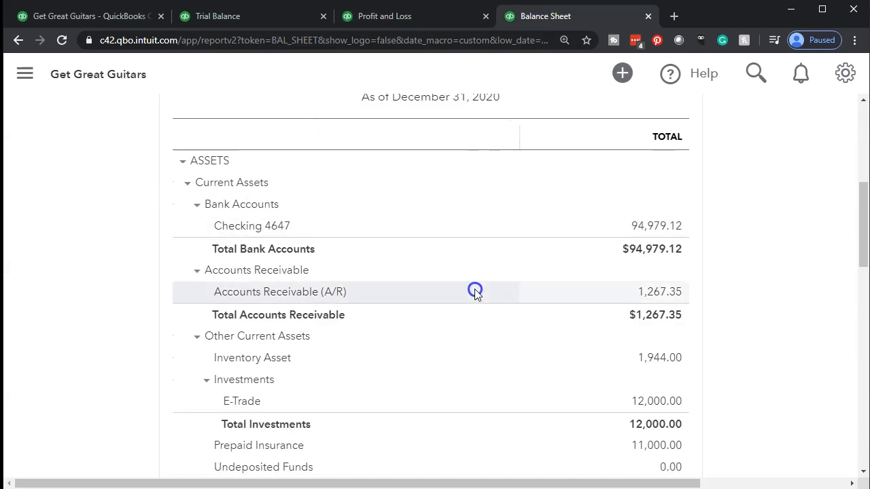
scroll(474, 292, down, 8)
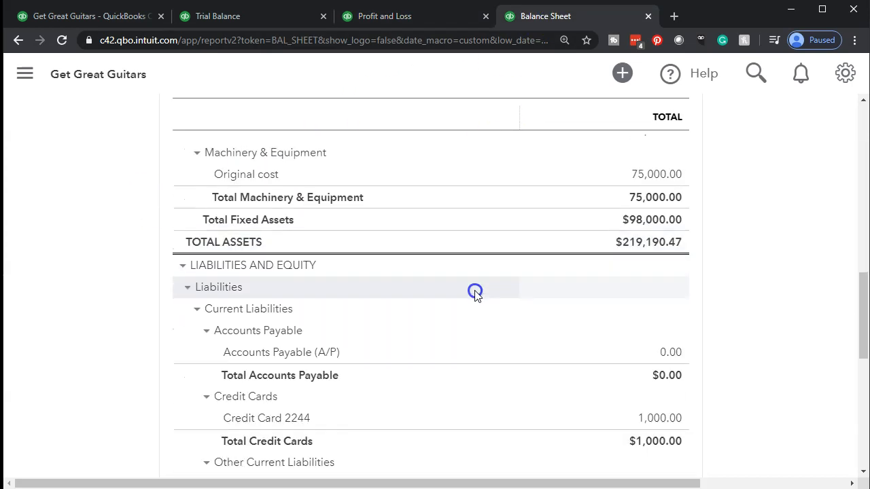
scroll(475, 292, down, 1)
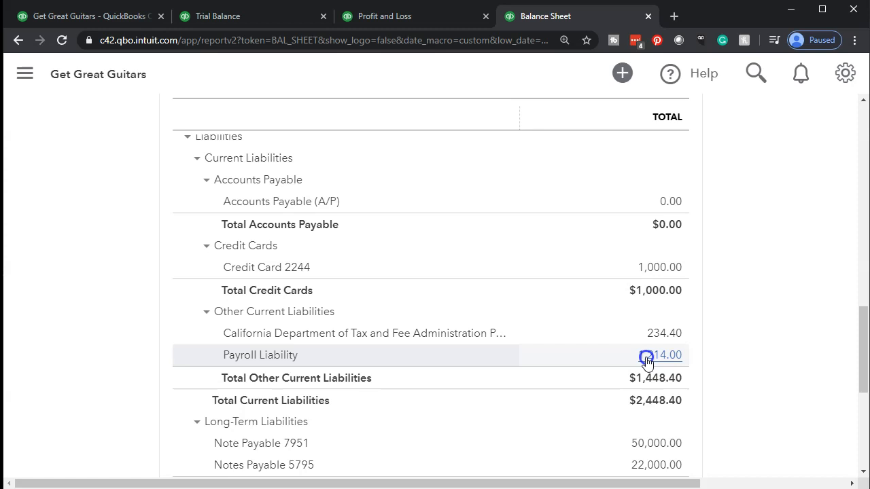
click(645, 356)
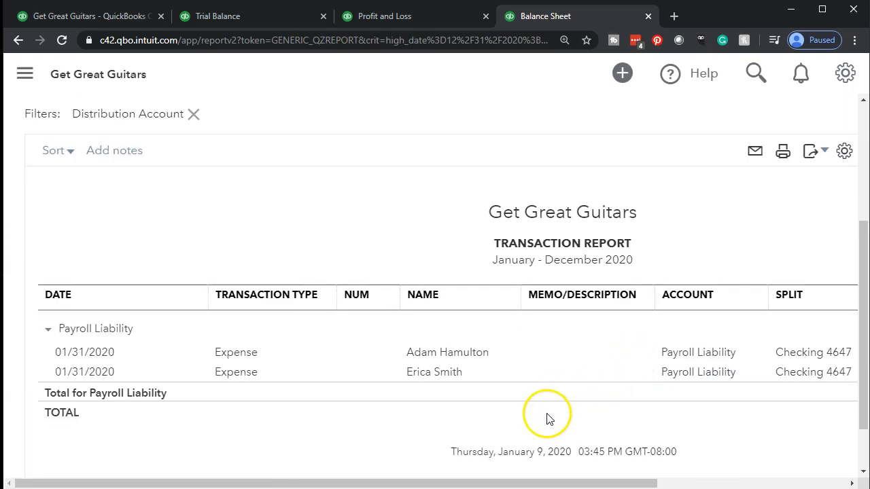
drag(503, 481, 686, 478)
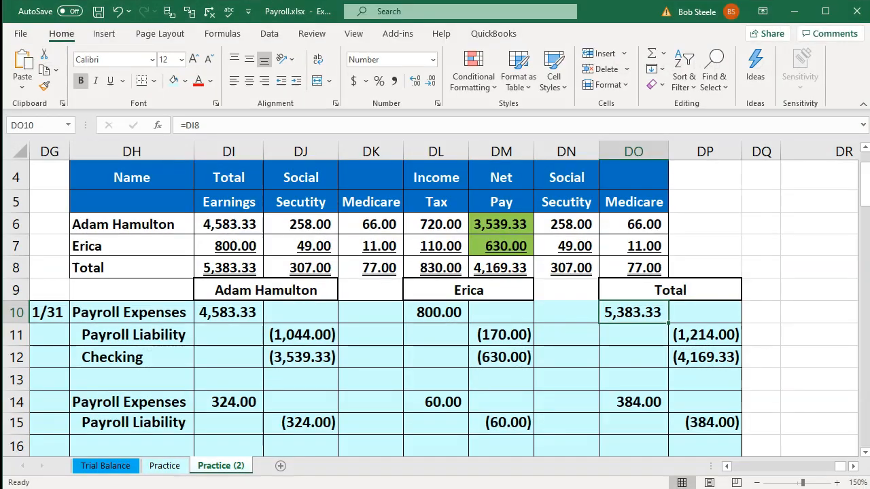
Check the withholding totals' sum and the liability formula in DP11.
drag(325, 274, 430, 268)
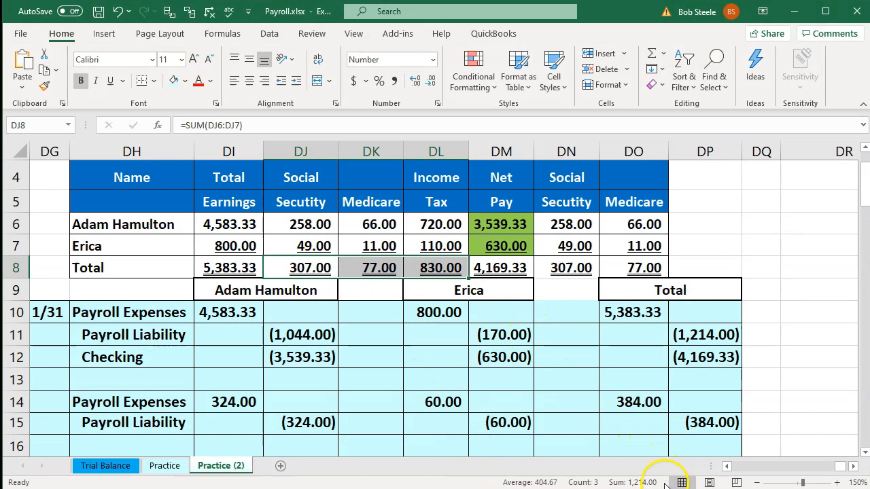
click(496, 380)
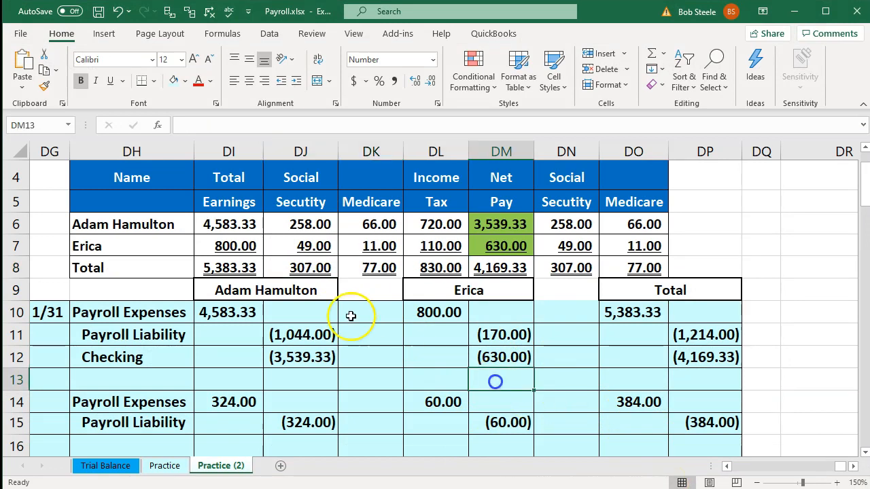
click(690, 334)
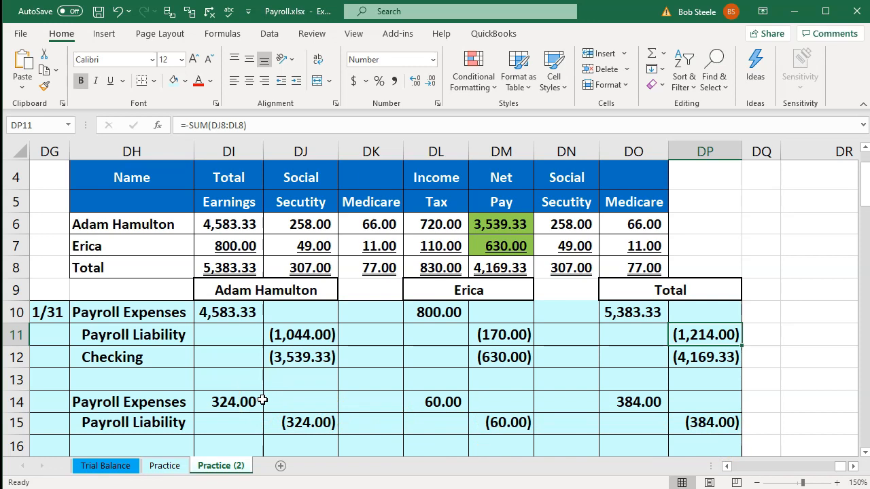
Review the 384.00 payroll tax entry's Payroll Expenses and Payroll Liability lines, then return to QuickBooks.
drag(171, 401, 171, 416)
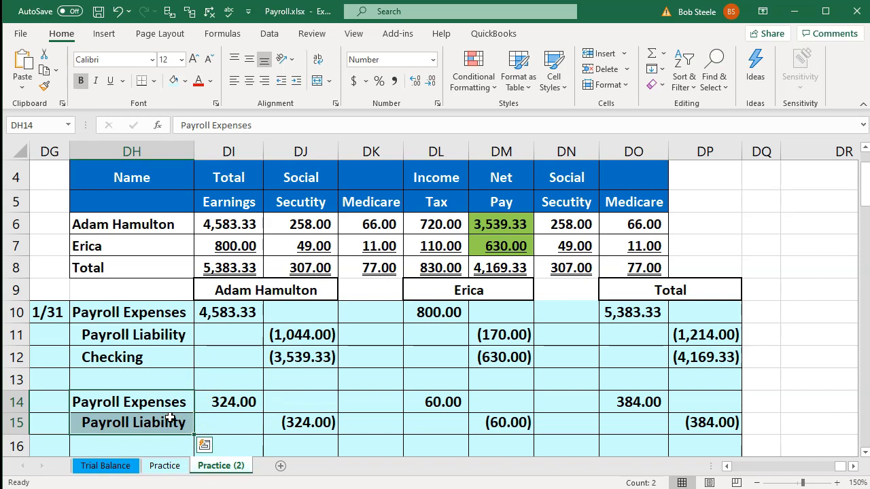
click(220, 403)
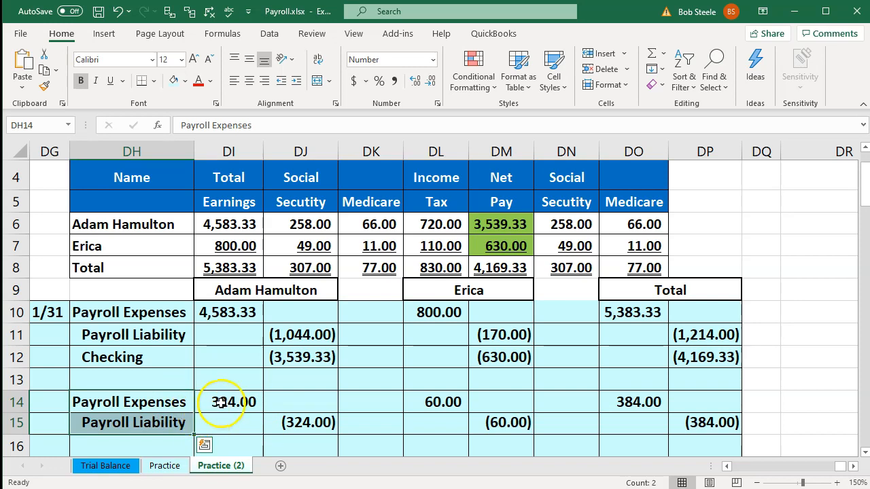
drag(617, 402, 679, 420)
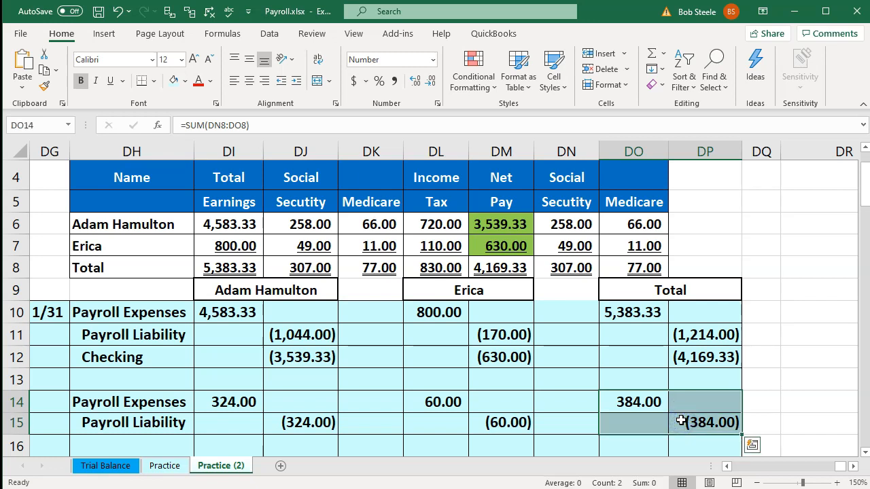
click(167, 402)
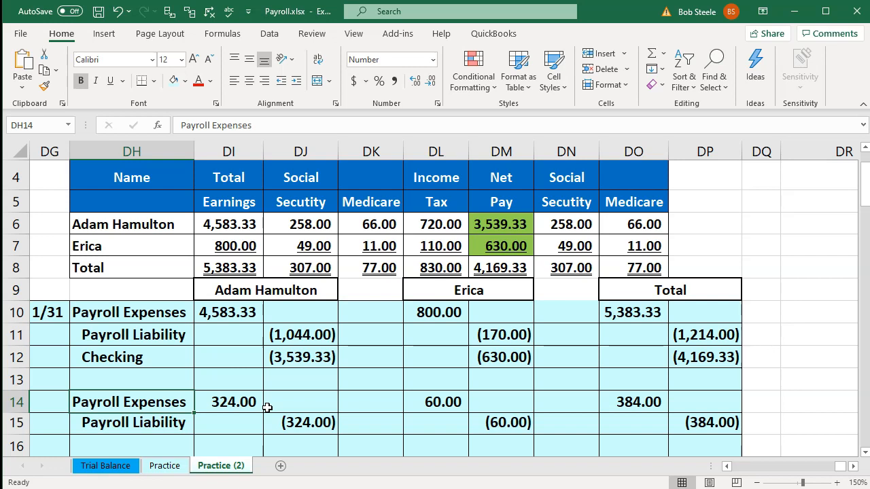
click(176, 422)
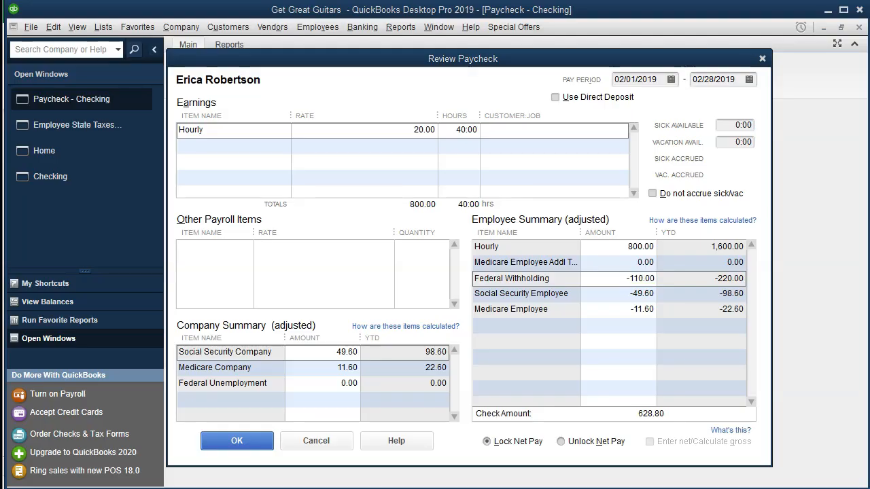
click(564, 468)
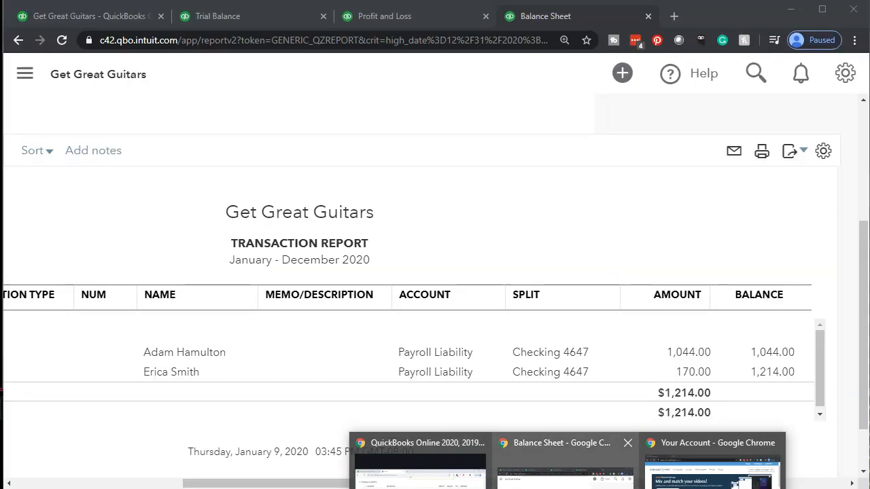
Return to the QuickBooks Online company page and reset the zoom to 100%.
click(103, 20)
click(208, 189)
scroll(209, 189, down, 1)
scroll(208, 195, down, 1)
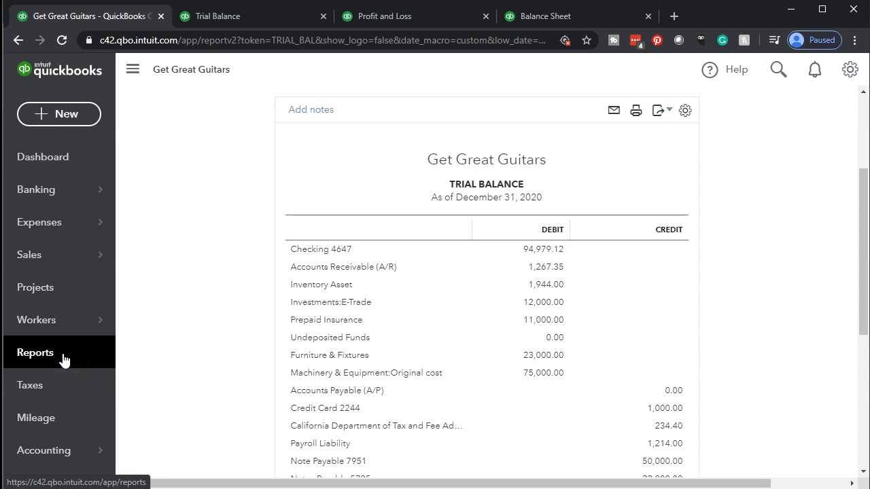
Open the Payroll Liability account register from the Chart of Accounts.
click(48, 452)
click(248, 308)
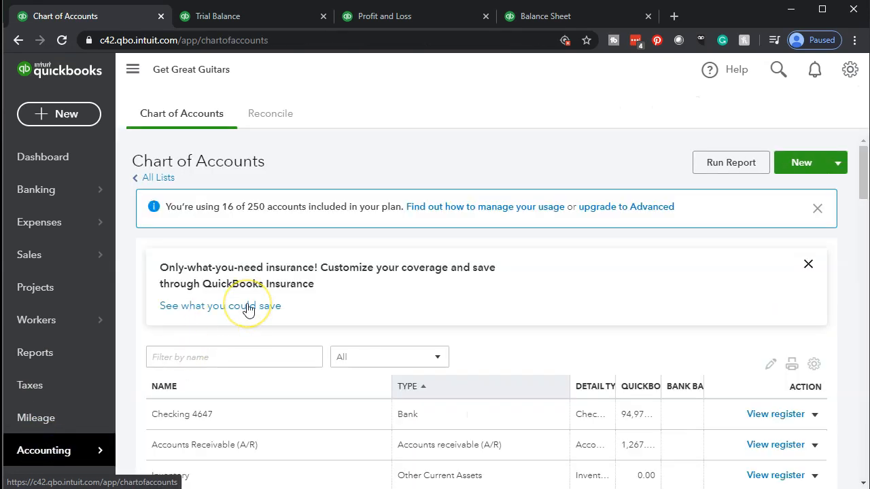
scroll(401, 333, down, 2)
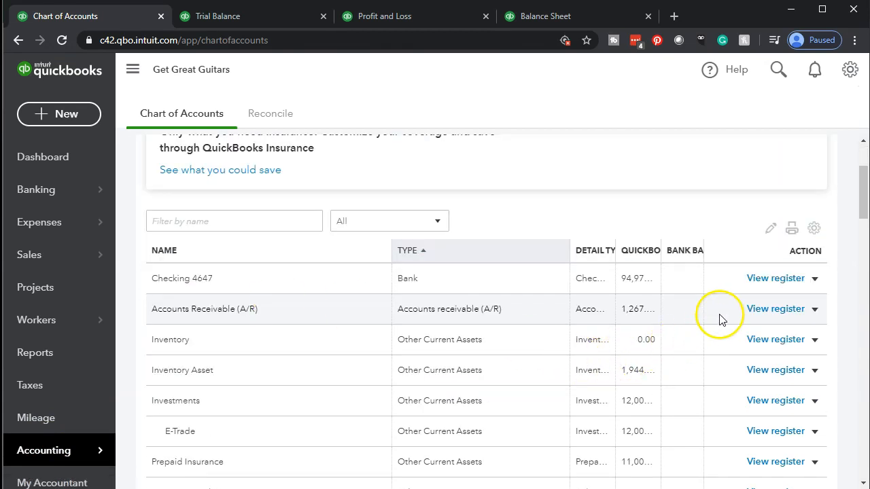
scroll(722, 320, down, 6)
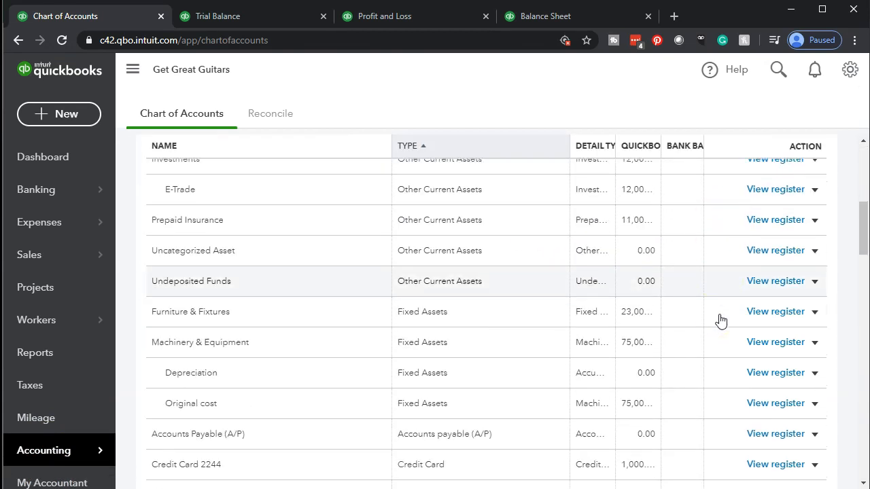
scroll(722, 319, down, 2)
scroll(721, 319, down, 2)
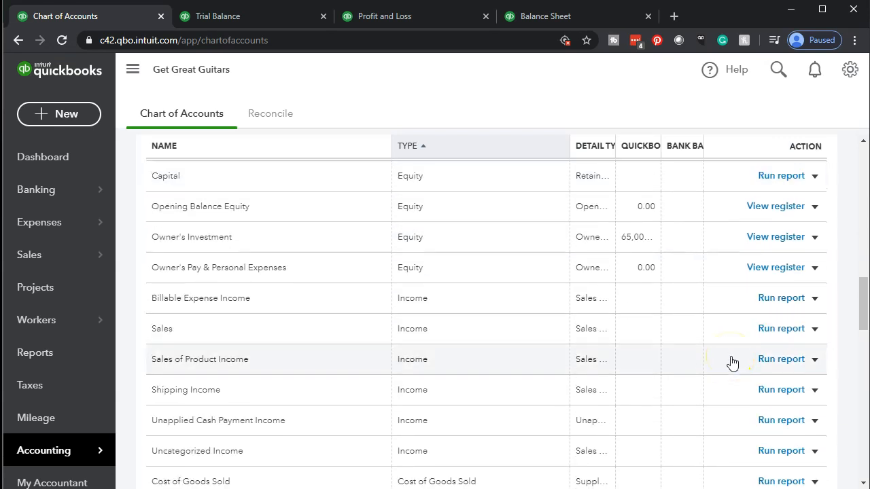
scroll(732, 362, up, 4)
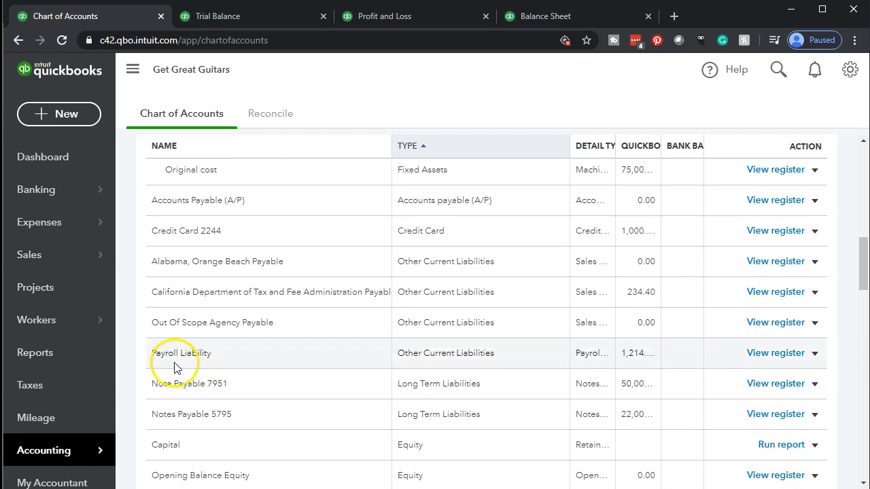
click(760, 357)
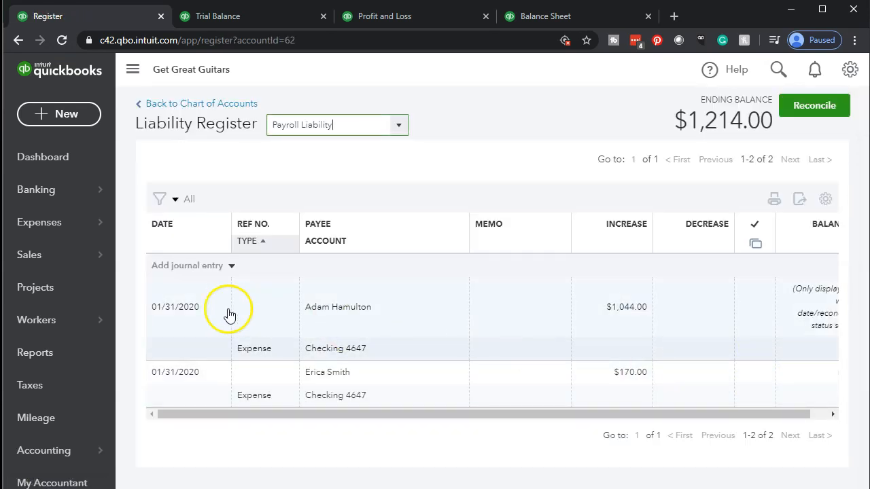
Start a new journal entry in the Payroll Liability register with the sidebar collapsed.
click(231, 266)
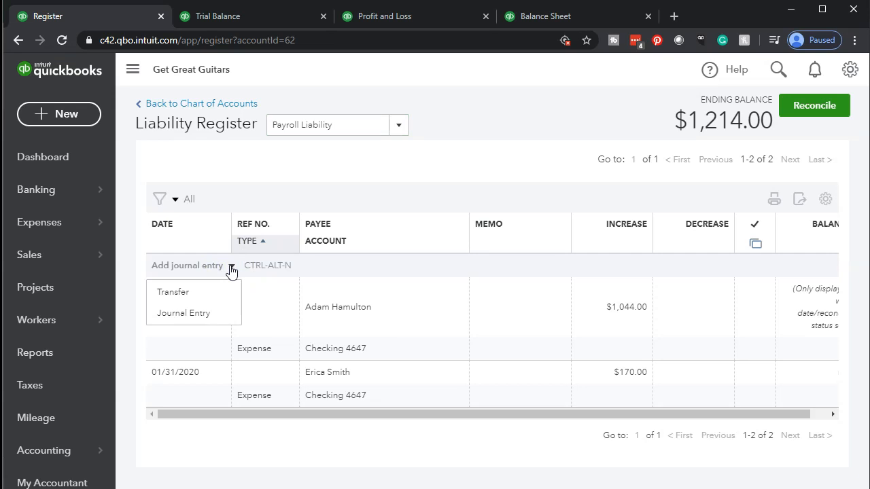
click(214, 316)
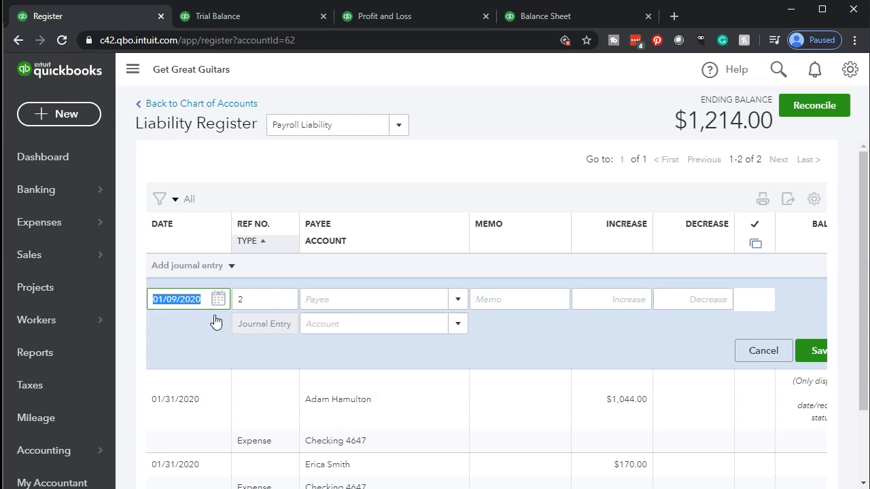
click(132, 69)
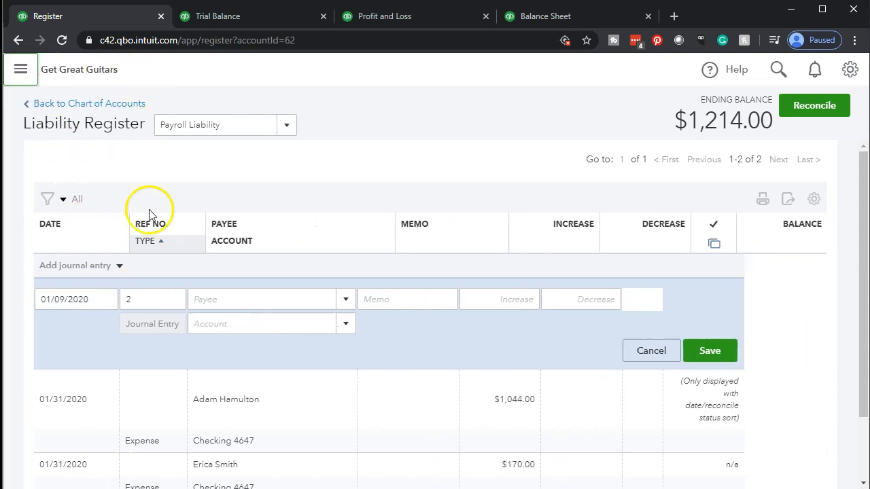
Date the entry 01/31/2020 with memo 'Payroll tax', then switch to the Excel payroll sheet.
drag(89, 306, 7, 283)
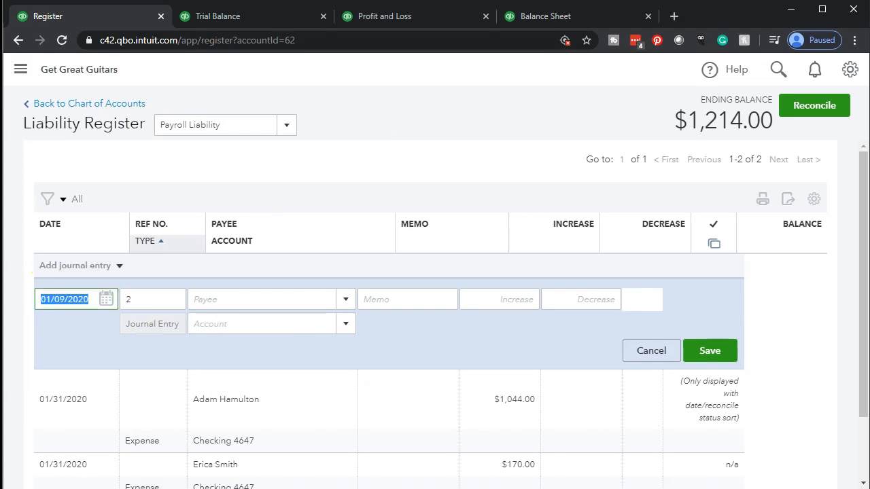
text(01012)
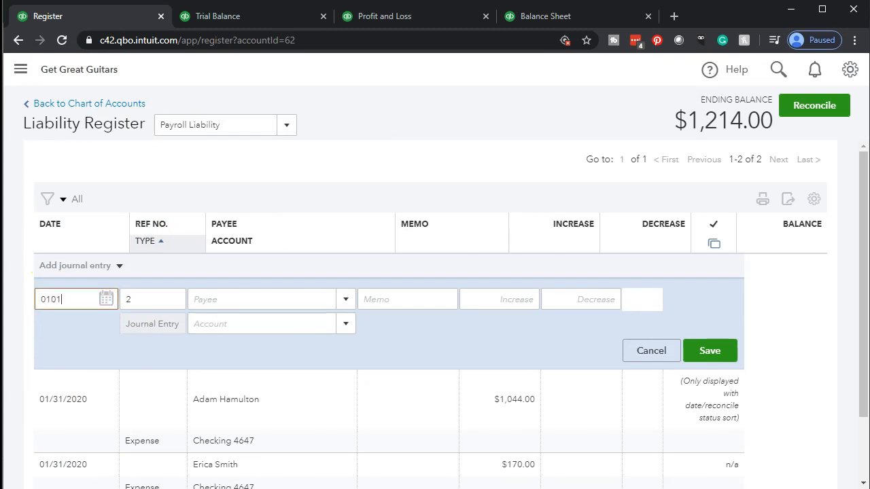
key(BackSpace)
key(BackSpace)
key(BackSpace)
text(312020)
key(Tab)
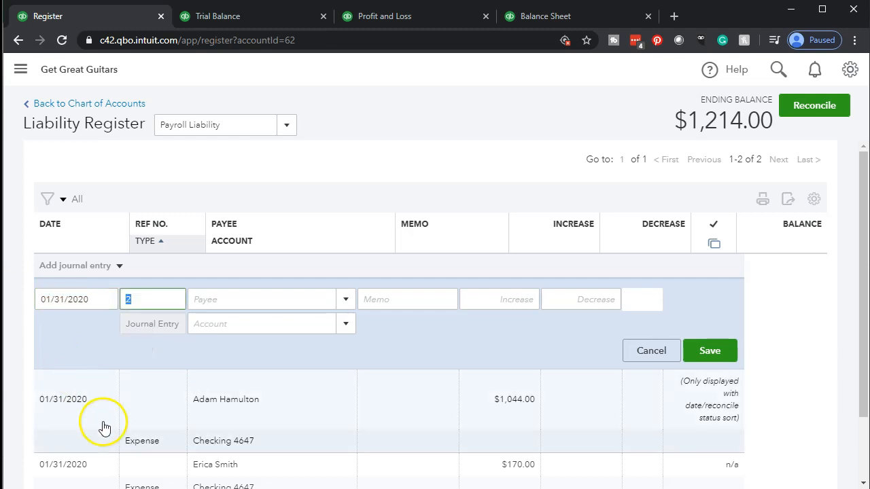
key(Tab)
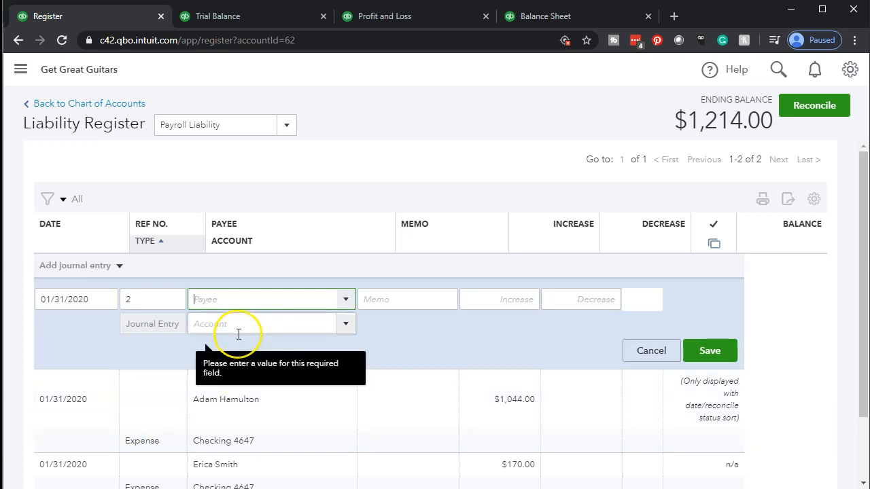
key(Tab)
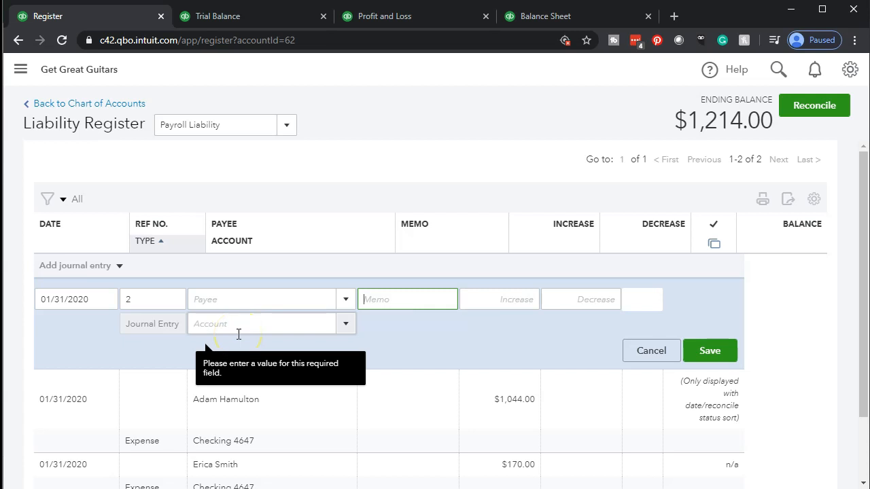
text(Payroll tax)
key(Tab)
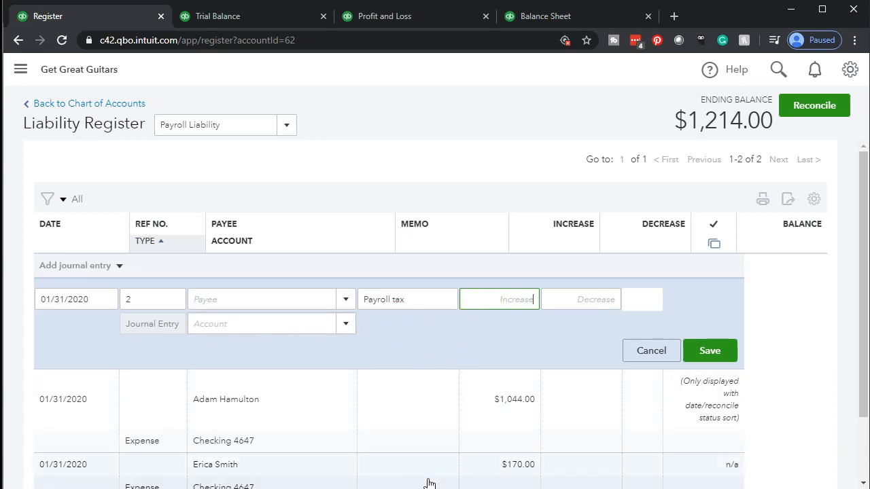
key(alt+Tab)
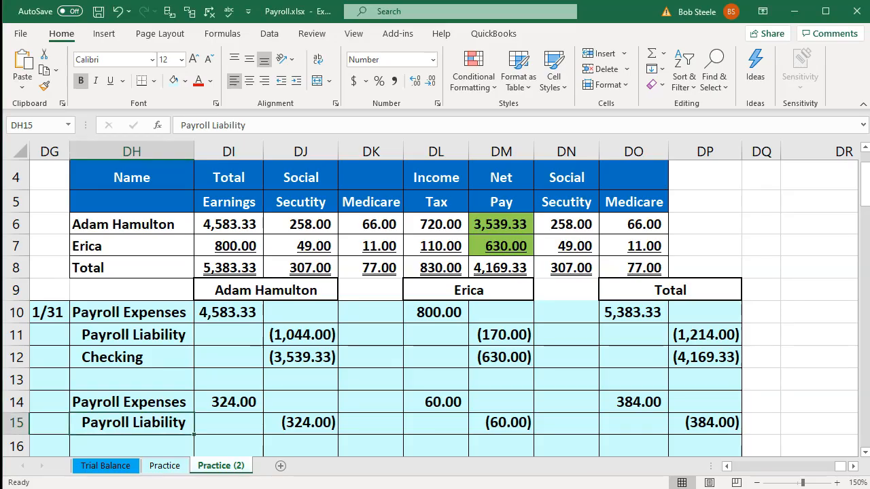
Confirm Social Security (307.00) and Medicare totals in DN8:DO8 sum to 384.00, then return to QuickBooks.
click(514, 383)
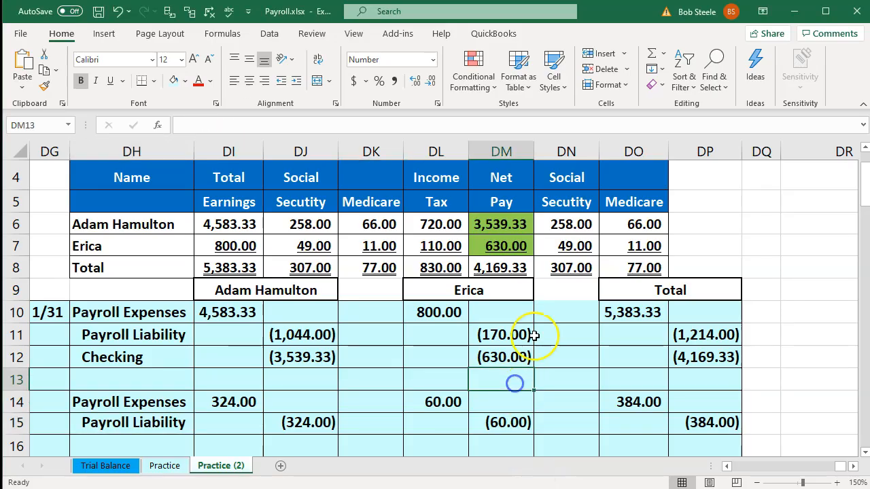
click(563, 266)
drag(604, 269, 617, 266)
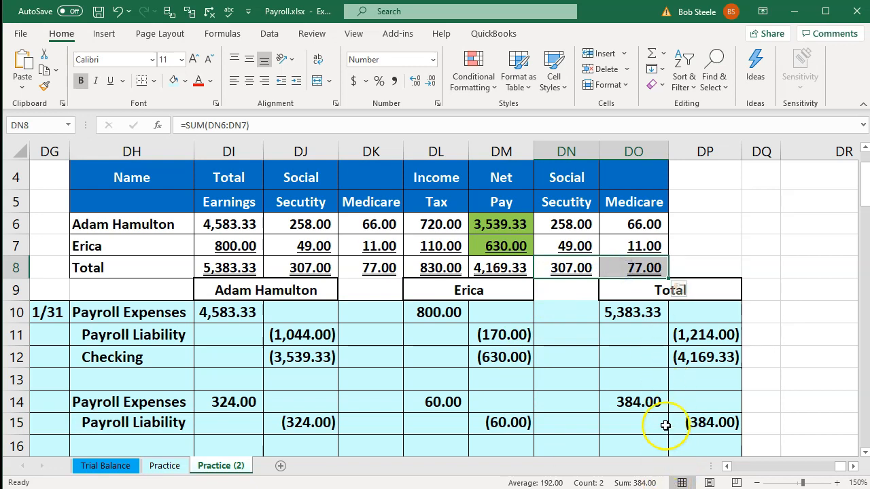
key(alt+Tab)
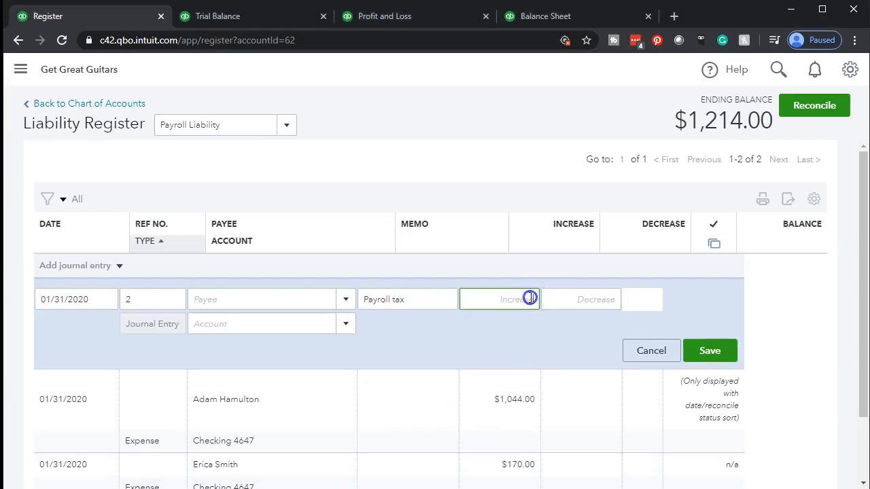
Enter a 384.00 increase on the journal entry with Payroll Expense as the account.
text(384)
key(Tab)
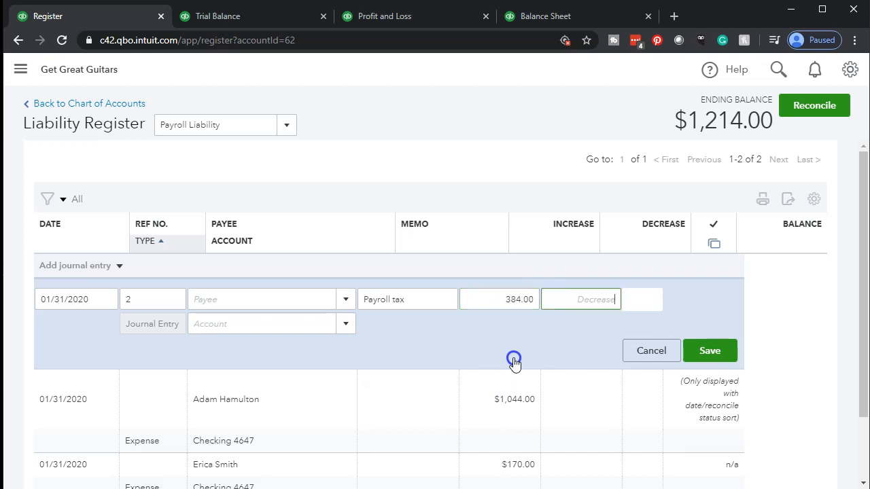
key(Tab)
key(Tab)
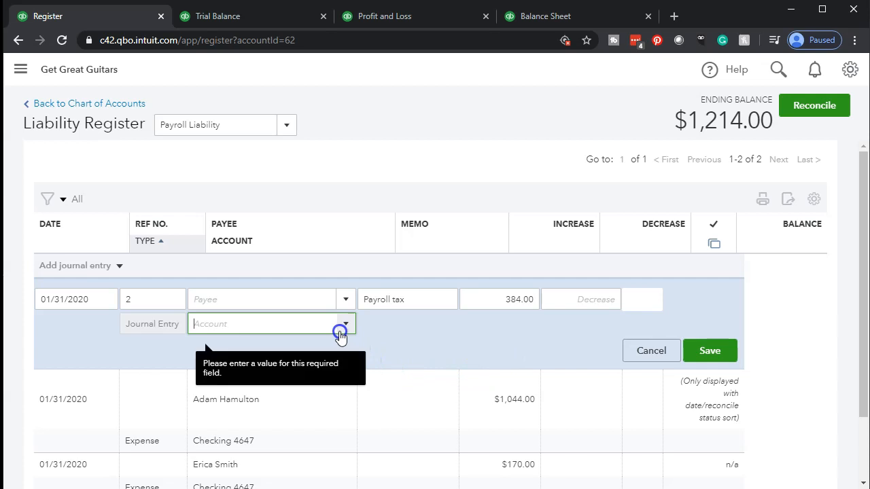
text(payro)
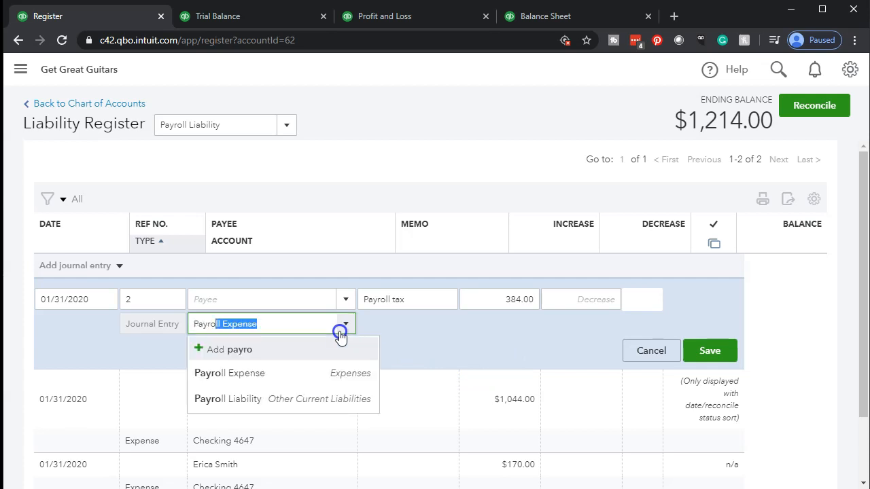
key(Tab)
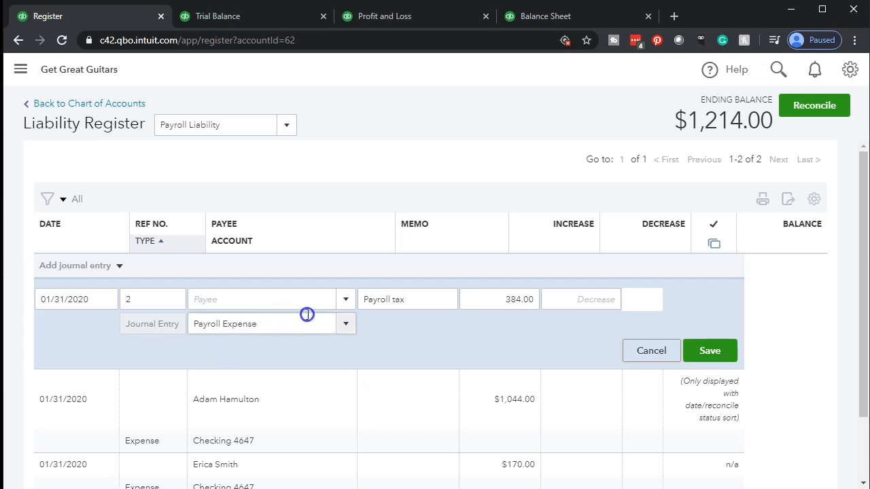
Change the entry's account to a new account named Payroll Taxes.
click(269, 324)
key(BackSpace)
key(BackSpace)
key(BackSpace)
key(BackSpace)
key(BackSpace)
key(BackSpace)
key(BackSpace)
key(BackSpace)
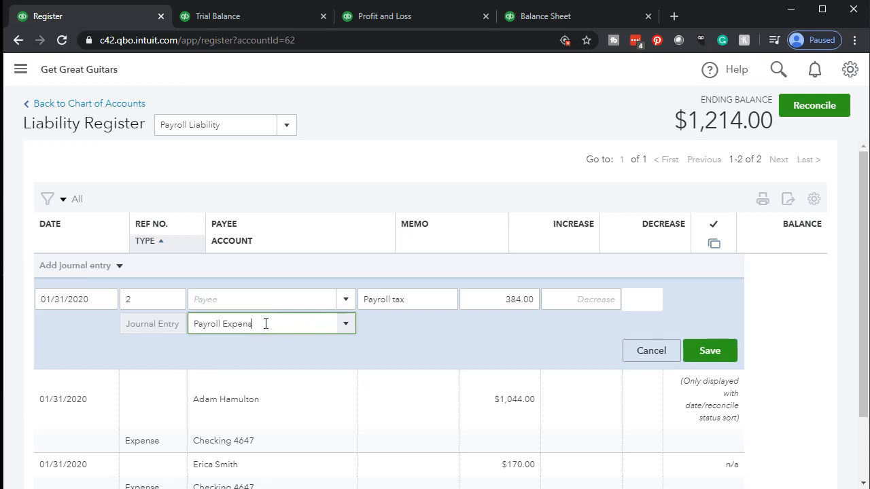
text(Taxes)
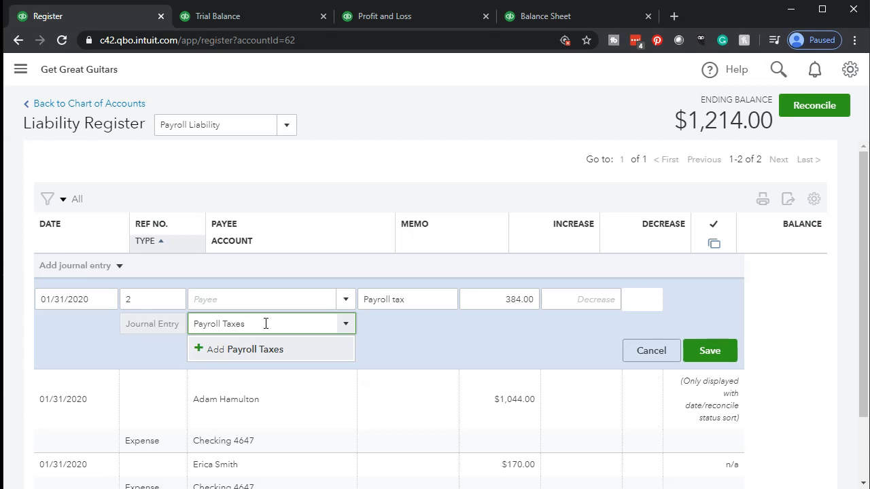
key(Tab)
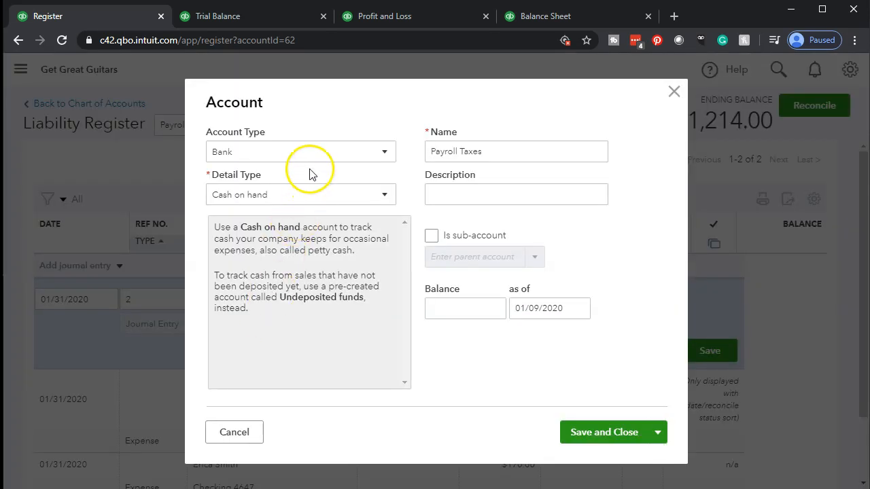
Set the new Payroll Taxes account's type to Expenses with detail type Payroll Expenses.
click(312, 157)
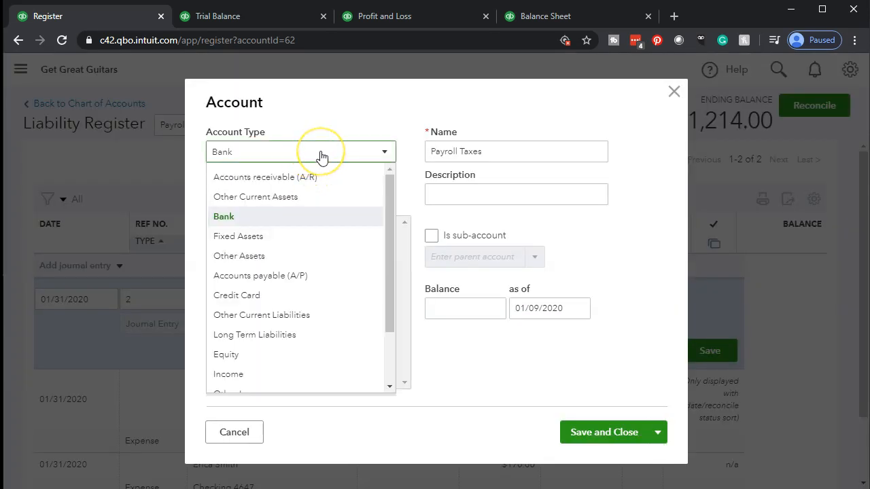
scroll(319, 297, down, 2)
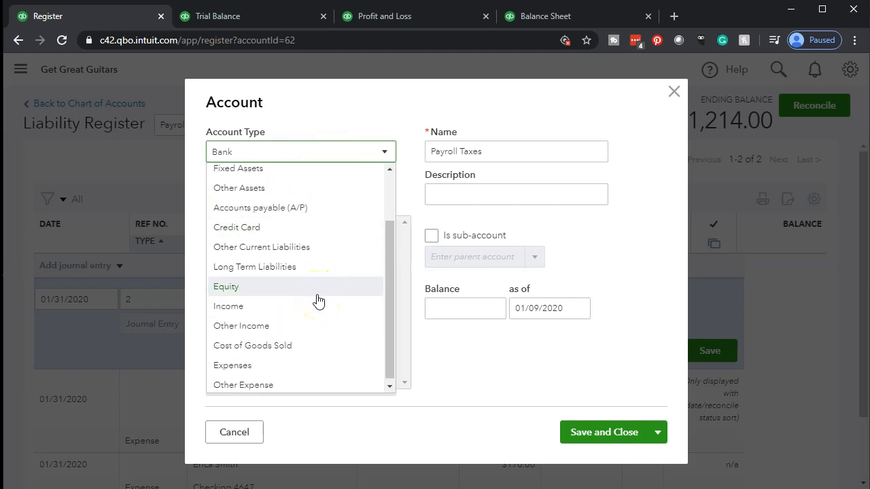
click(228, 367)
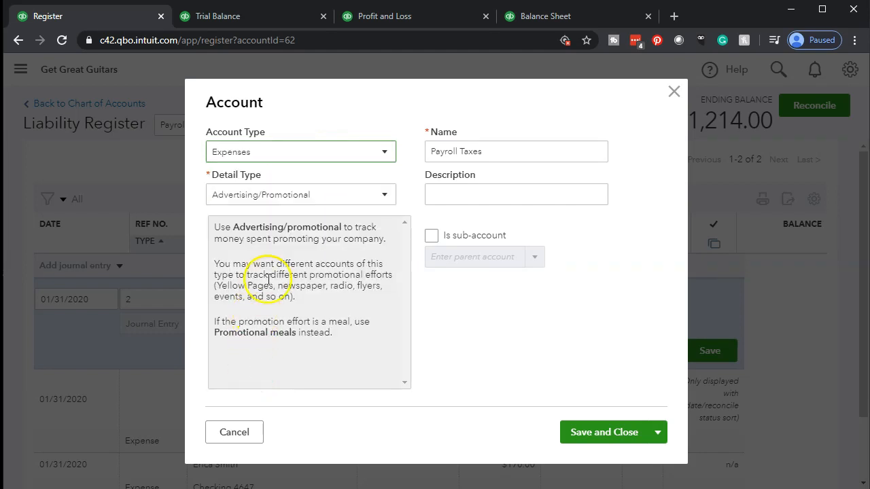
click(311, 196)
scroll(311, 303, down, 5)
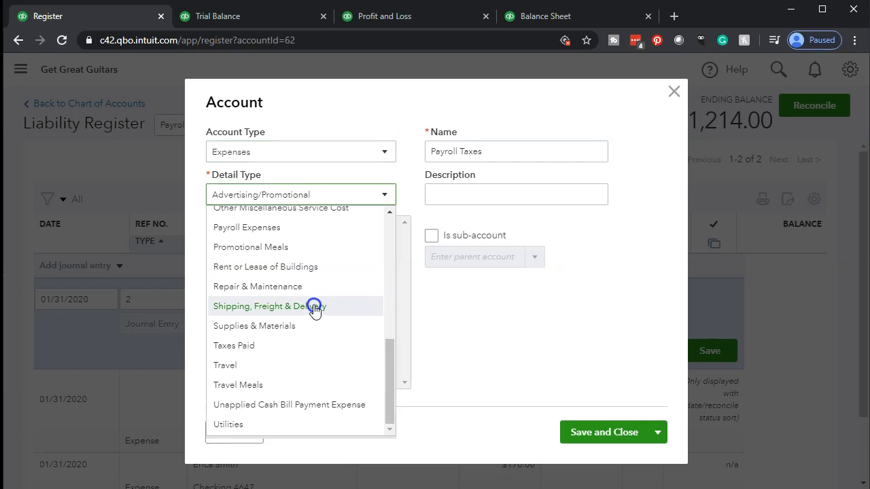
click(230, 220)
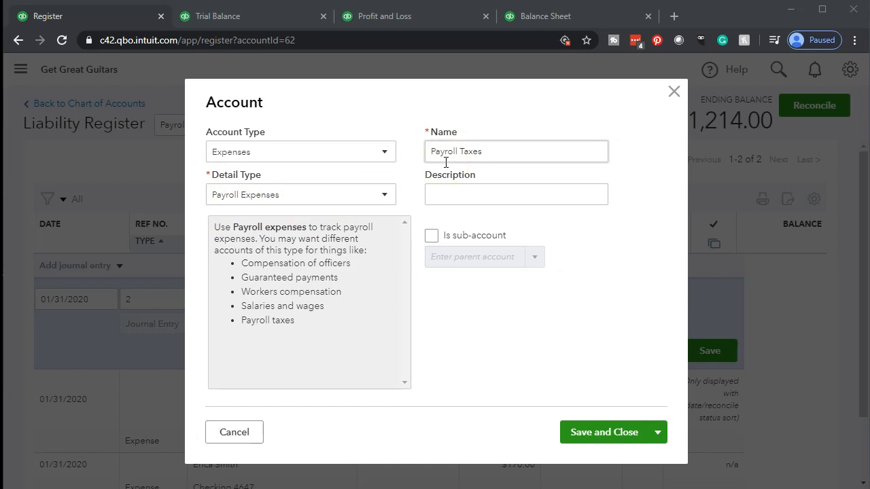
Save the Payroll Taxes account and the 384.00 payroll tax journal entry, then view the Balance Sheet.
click(581, 435)
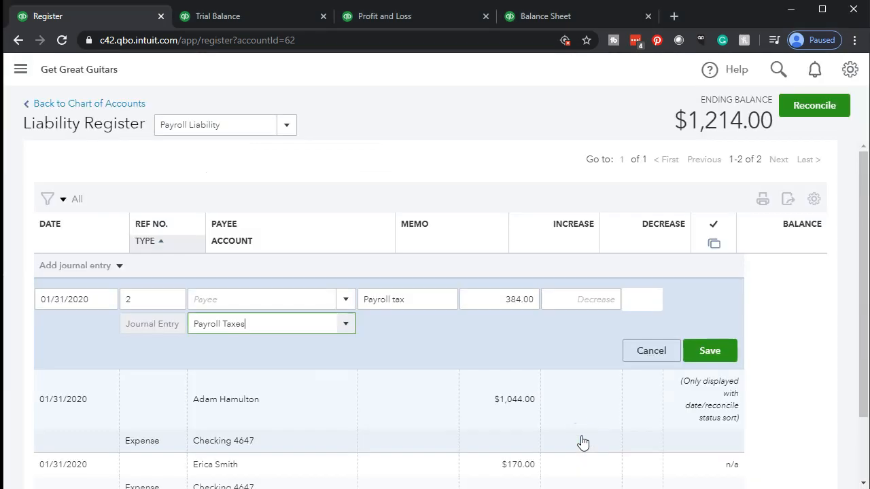
click(702, 364)
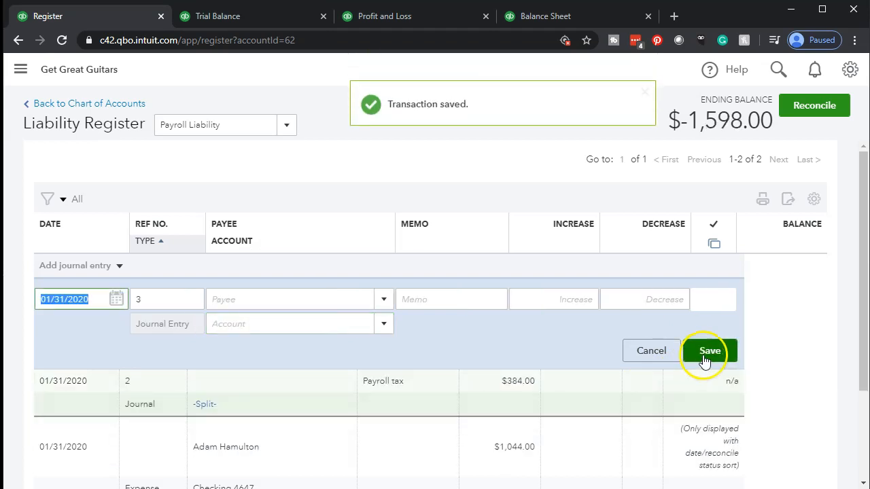
click(578, 21)
List the transactions behind the Balance Sheet's Payroll Liability 1,598.00.
scroll(68, 258, up, 3)
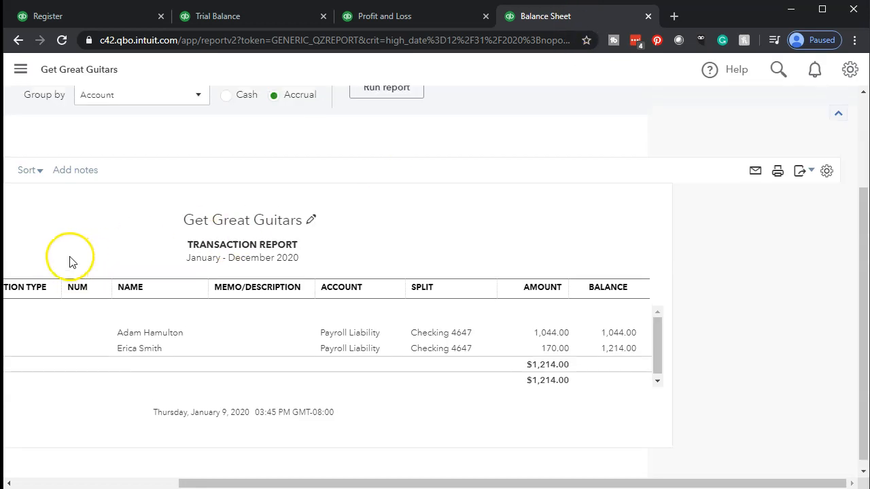
click(90, 139)
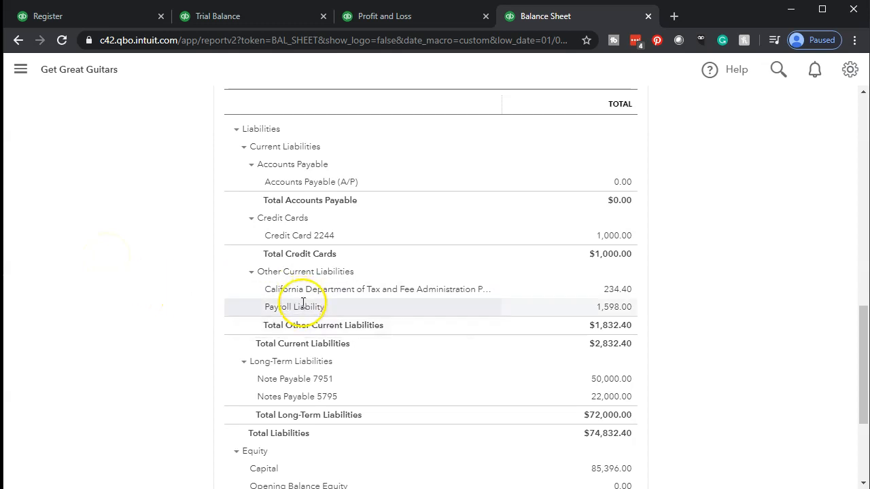
click(606, 308)
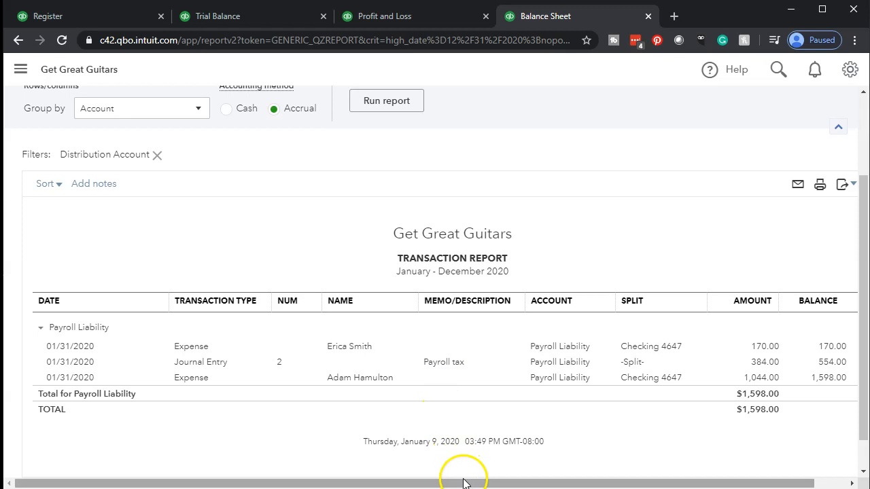
drag(470, 483, 603, 484)
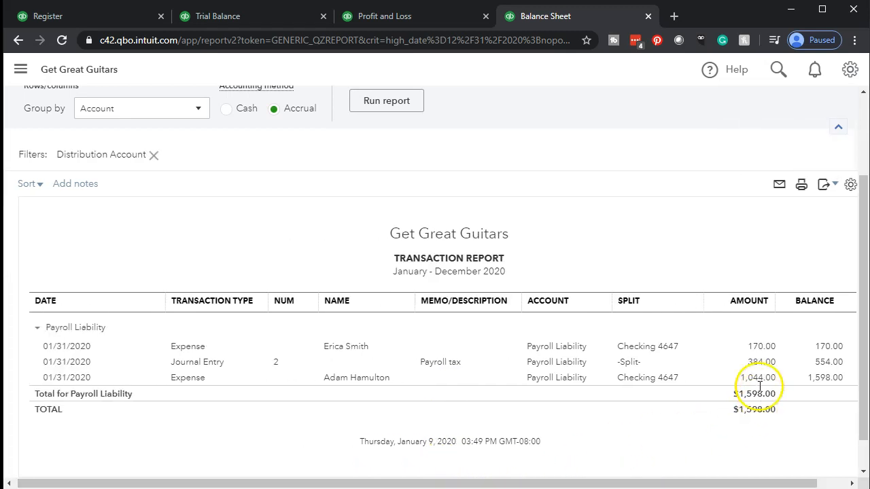
Check the 384.00 payroll tax journal entry, then return to the Balance Sheet summary.
click(755, 361)
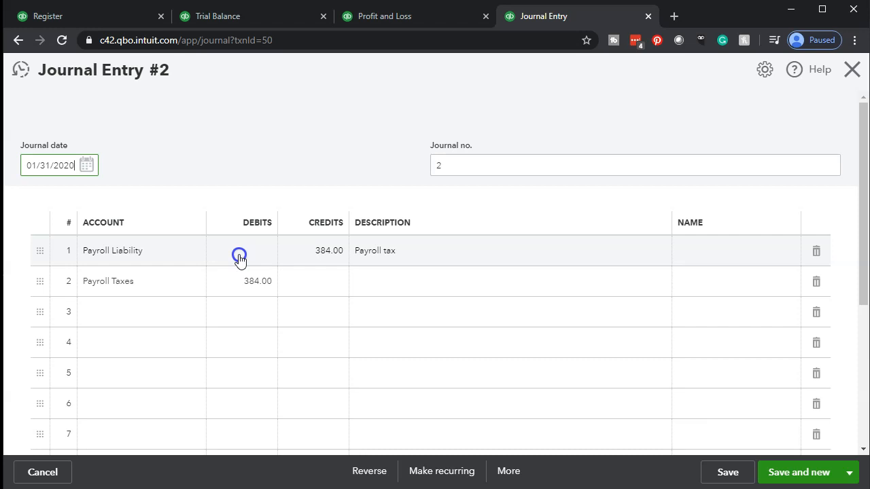
click(854, 71)
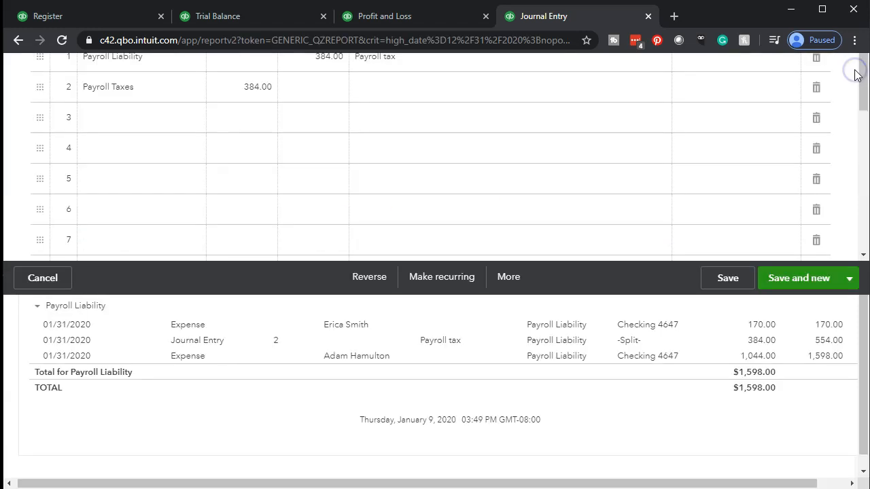
scroll(142, 248, up, 2)
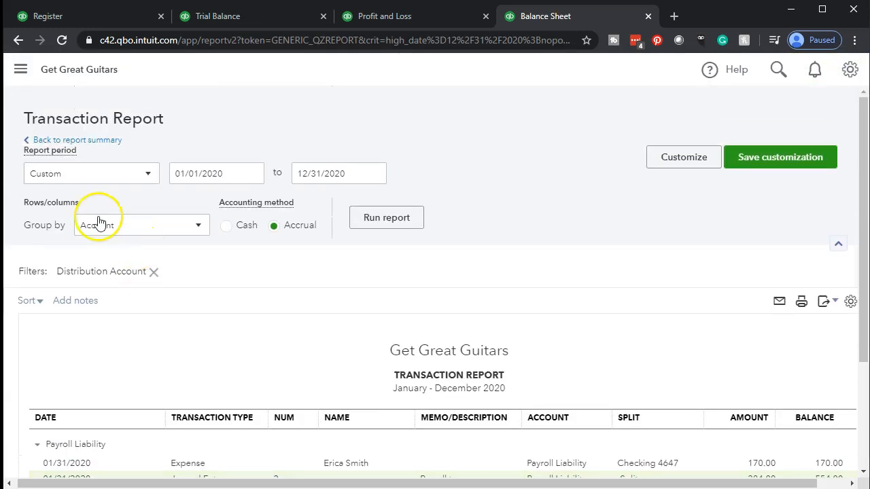
click(97, 140)
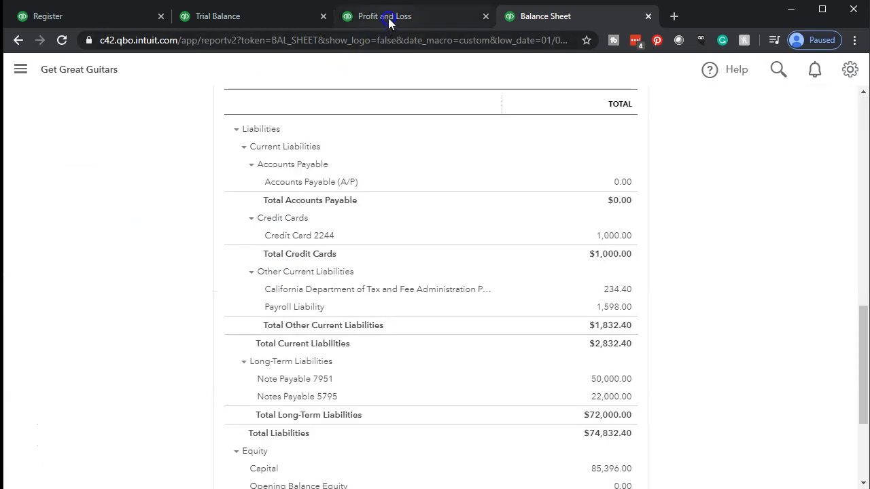
click(388, 19)
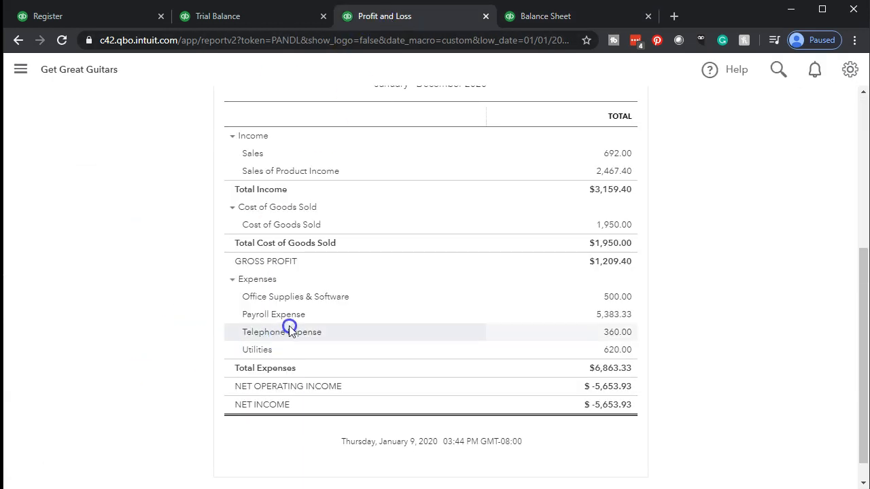
Reload the Profit and Loss report and hide the navigation sidebar.
scroll(231, 123, up, 3)
click(230, 40)
key(Return)
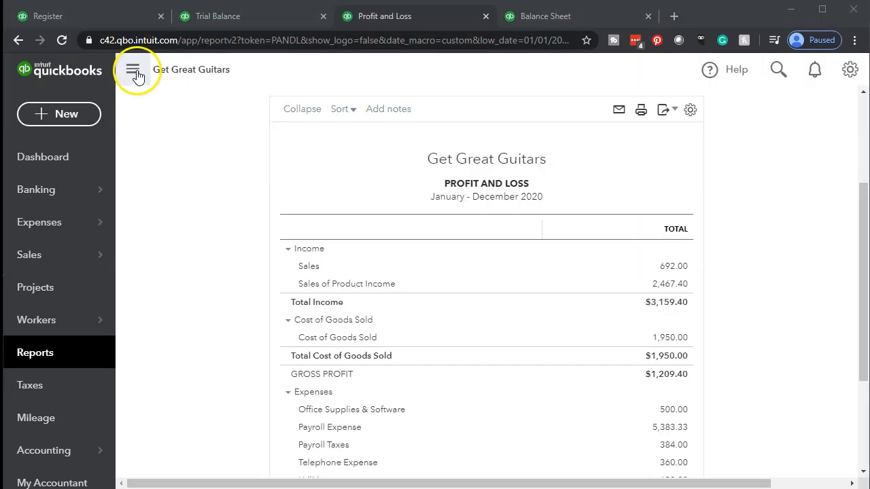
click(137, 71)
scroll(148, 283, up, 1)
scroll(149, 288, up, 1)
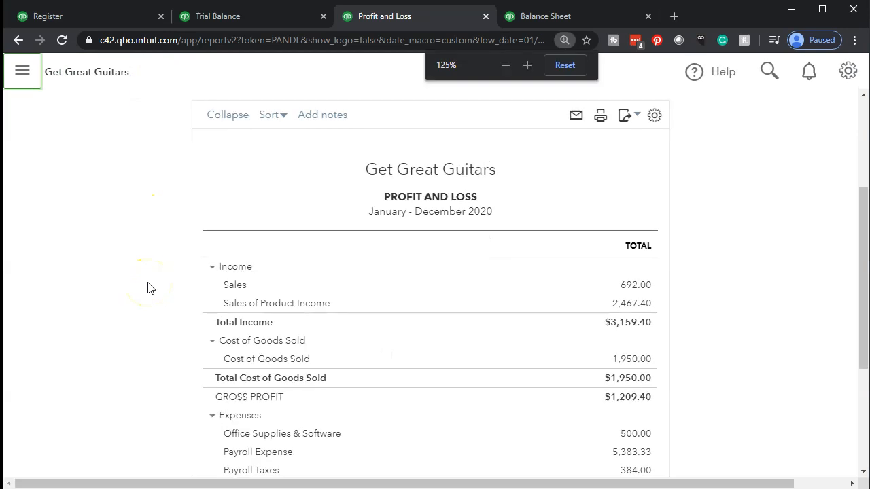
scroll(148, 288, down, 4)
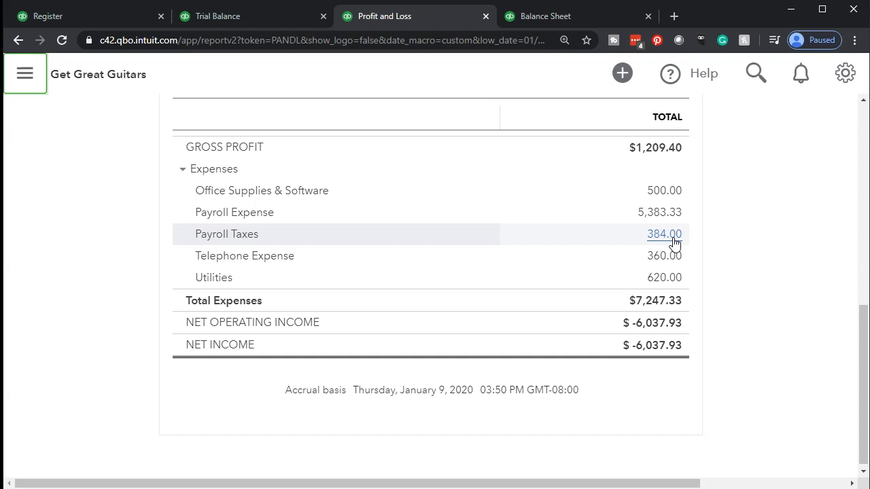
Review the Payroll Taxes 384.00 transaction under Expenses, then return to the summary.
click(674, 242)
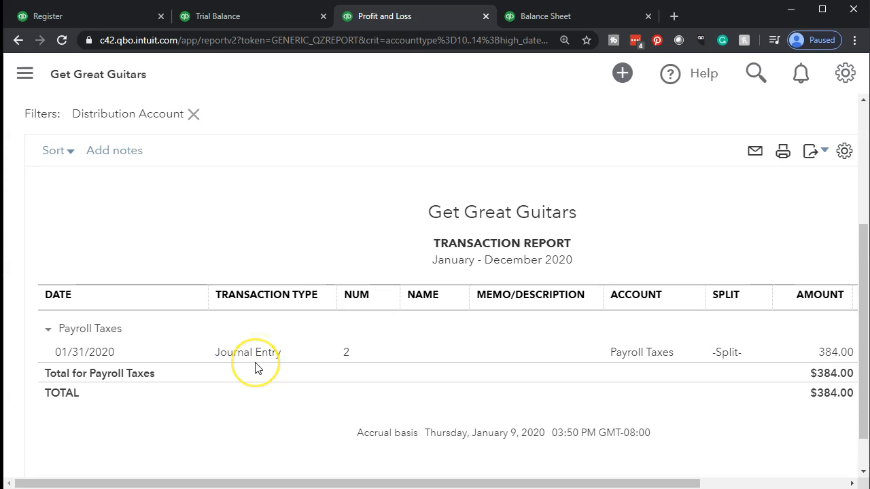
scroll(258, 366, up, 3)
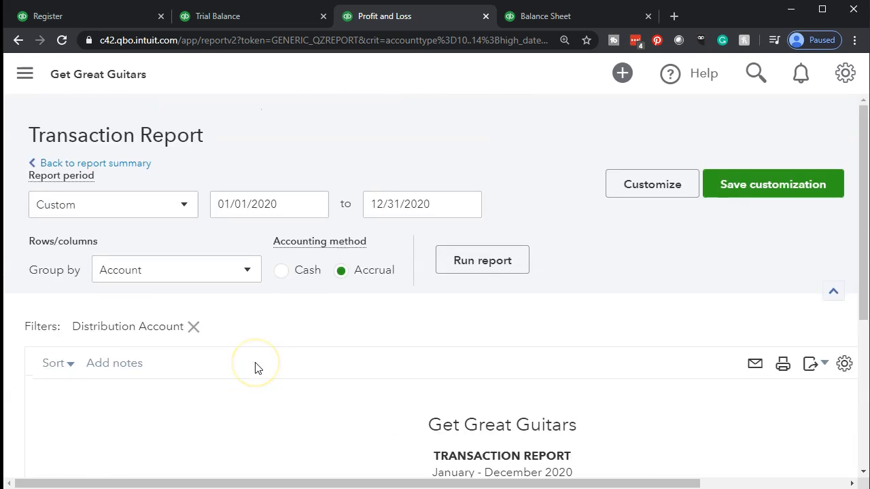
click(105, 164)
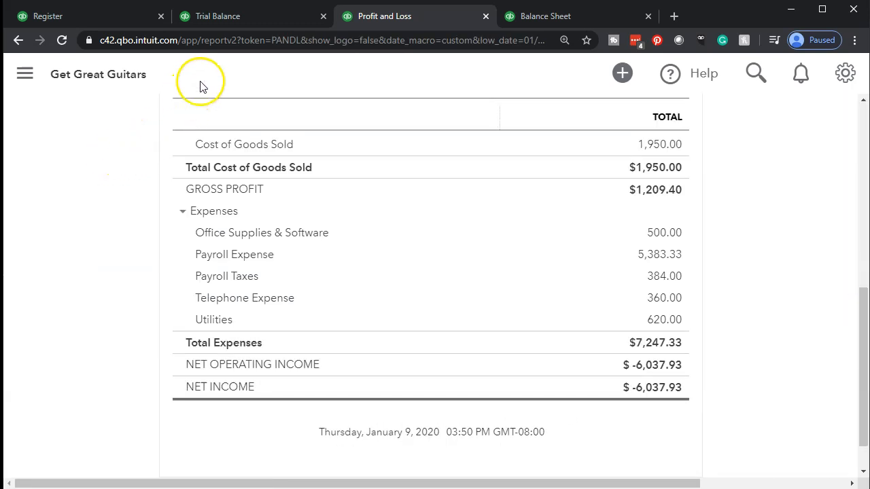
click(224, 21)
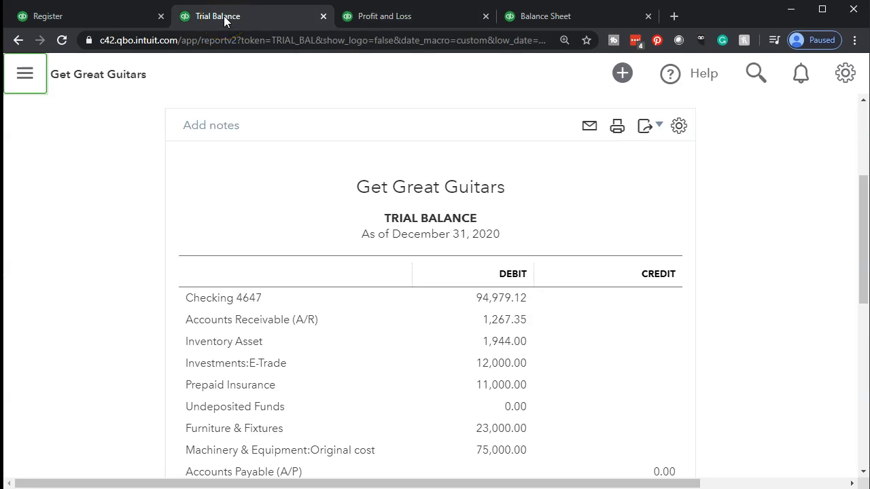
Review the Checking 4647 transactions and the last employee payroll payment on the Trial Balance.
scroll(34, 347, down, 2)
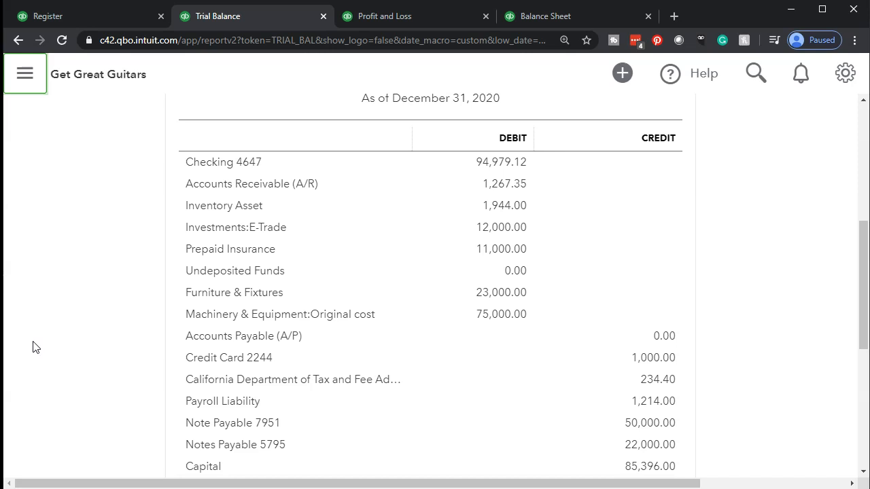
click(485, 166)
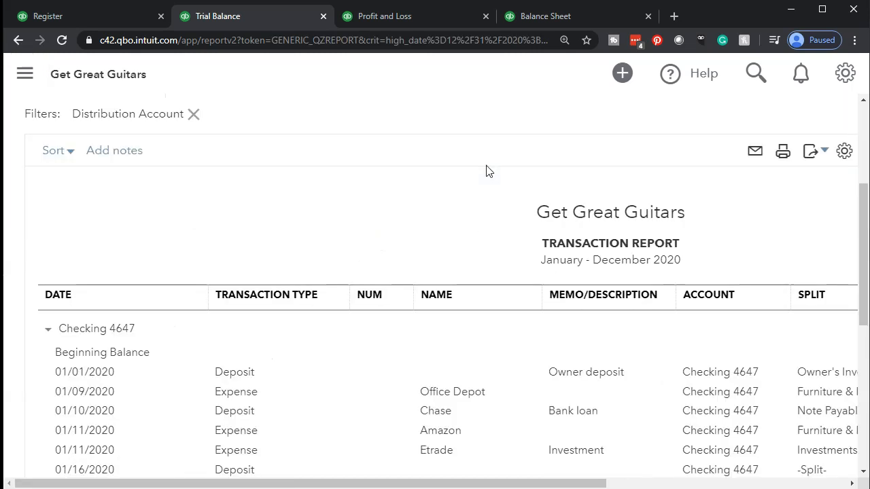
scroll(464, 278, down, 3)
scroll(464, 279, down, 3)
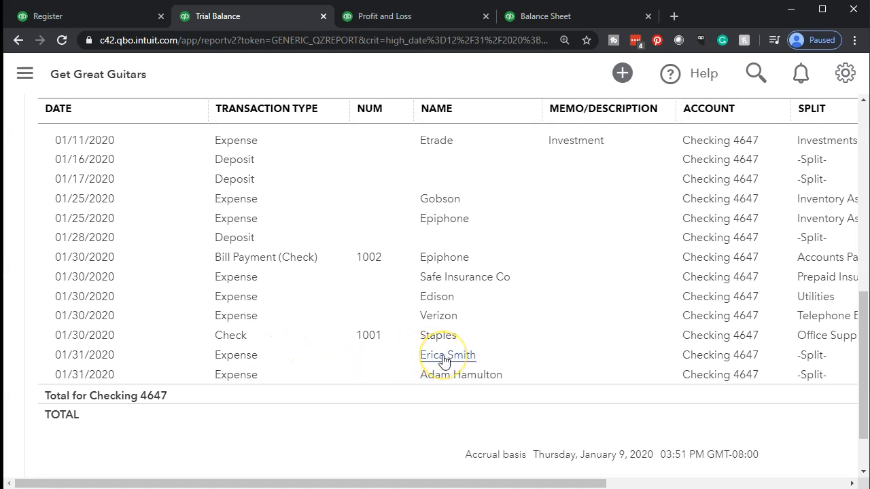
click(448, 378)
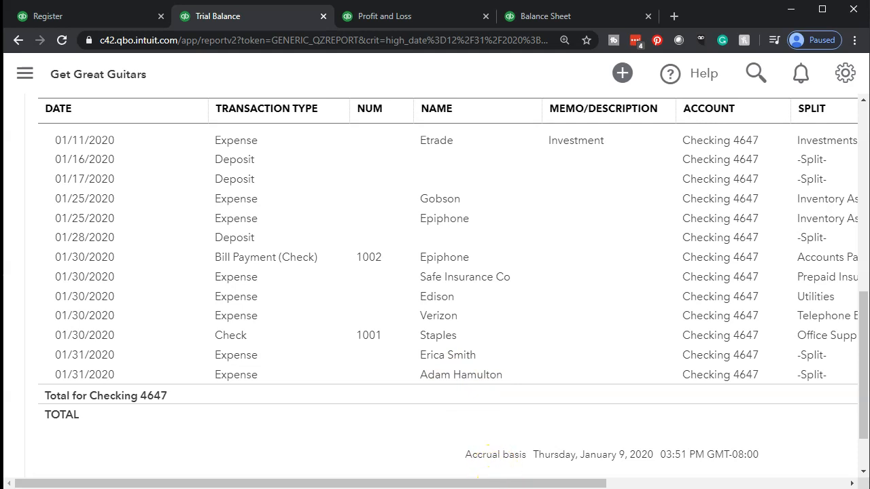
drag(497, 485, 679, 485)
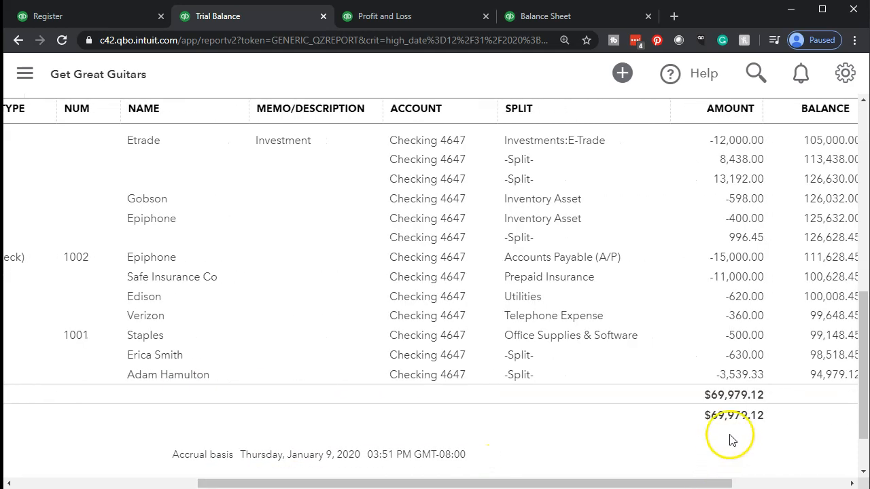
scroll(116, 340, up, 10)
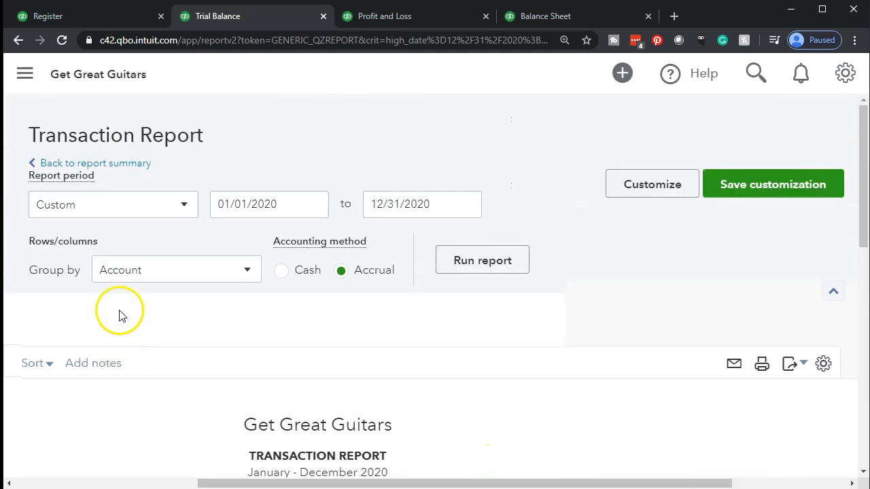
click(112, 164)
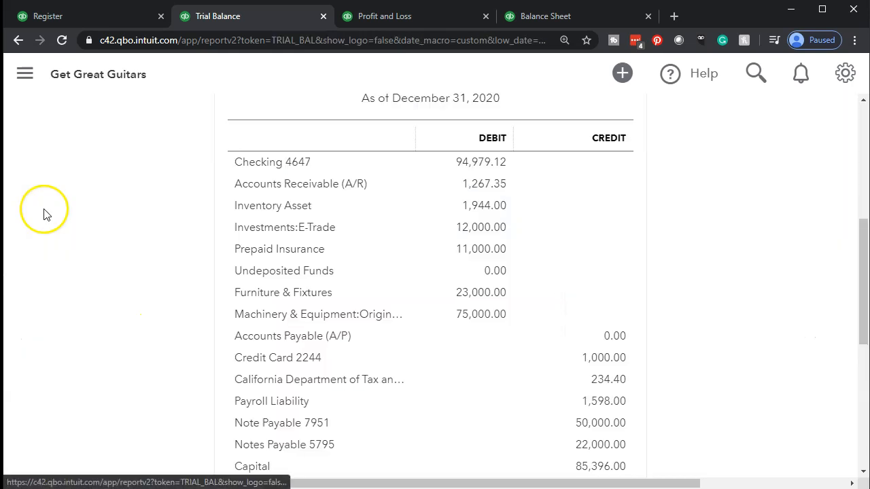
Inspect the two Payroll Expense transactions totalling 5,383.33, then return to the Trial Balance summary.
scroll(115, 262, down, 4)
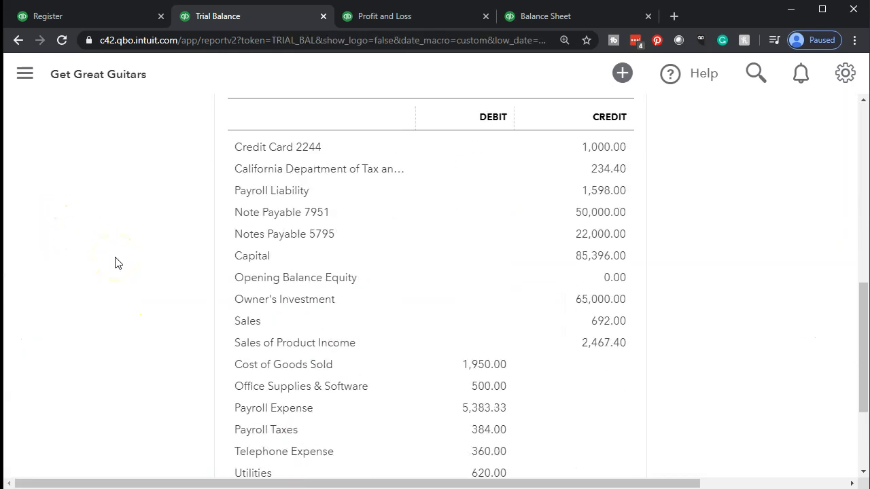
scroll(115, 261, down, 1)
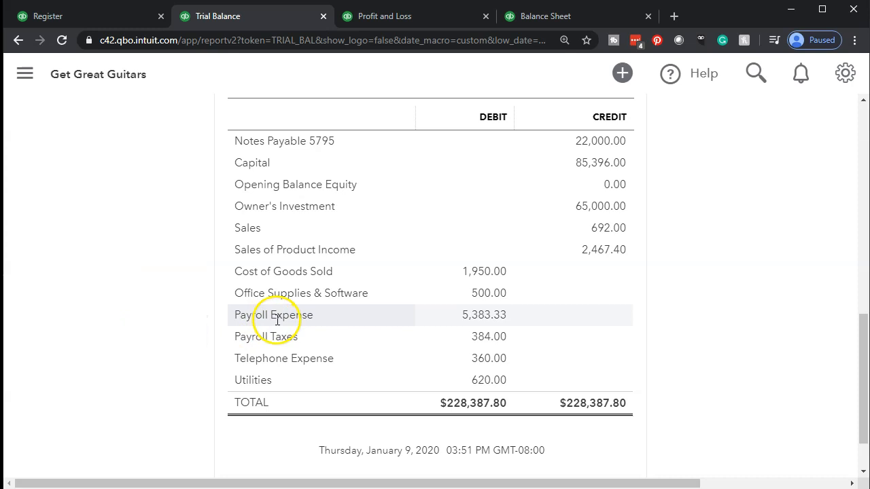
click(474, 314)
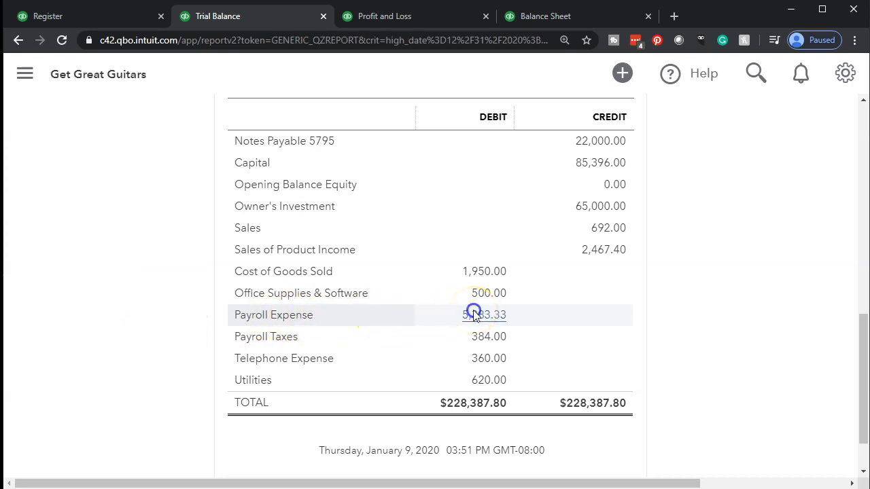
drag(503, 482, 655, 482)
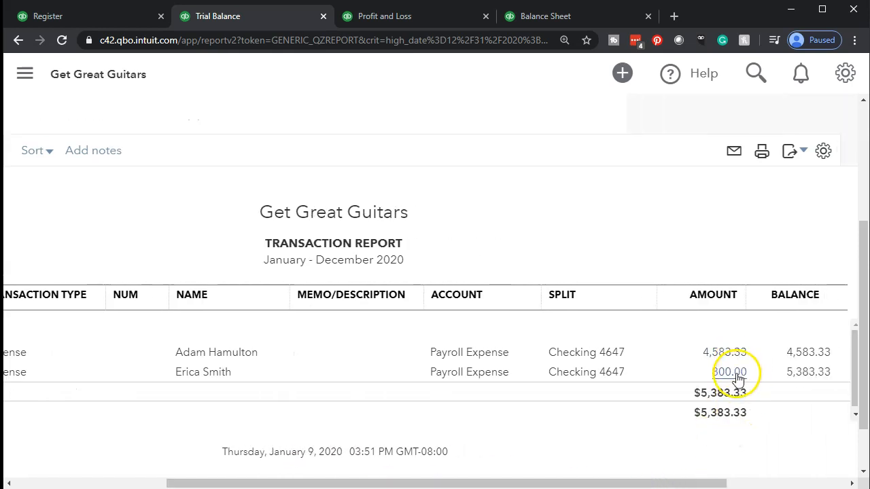
drag(714, 483, 476, 482)
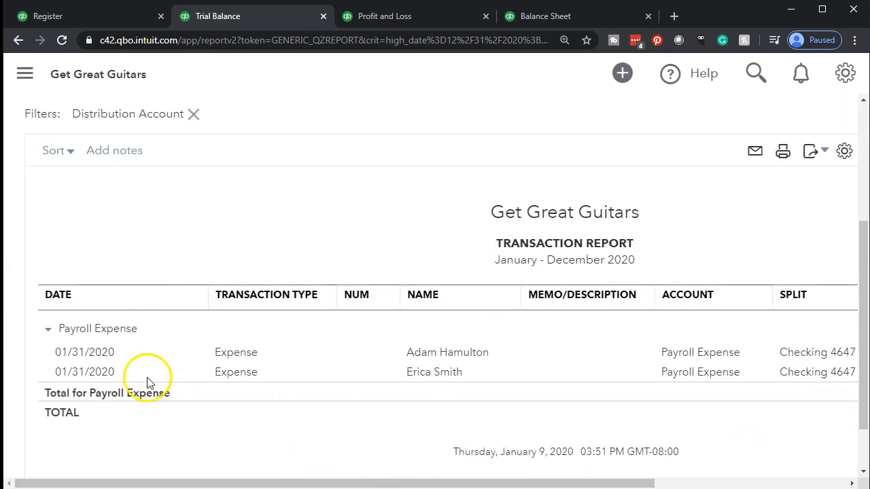
scroll(147, 383, up, 3)
click(117, 165)
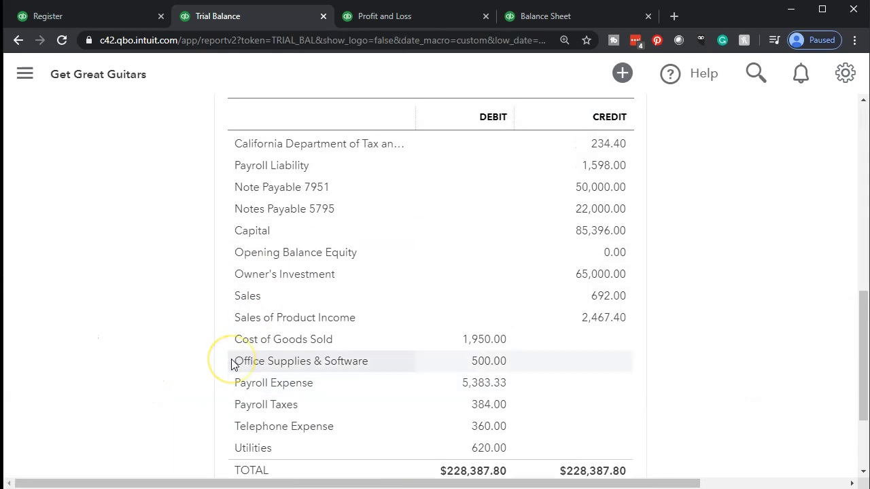
scroll(231, 364, up, 2)
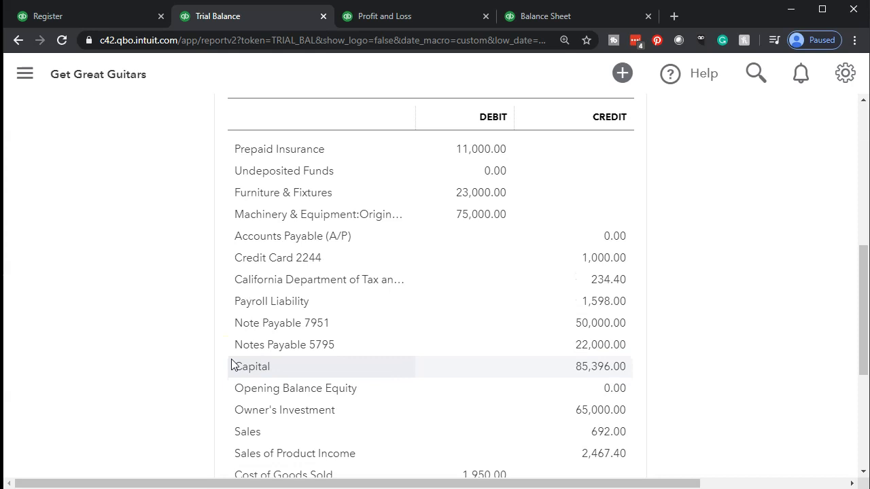
scroll(231, 365, up, 2)
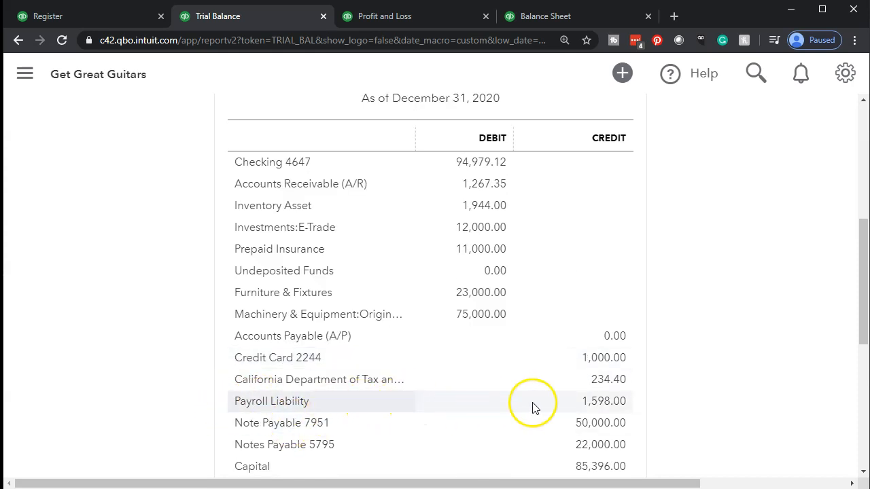
click(587, 406)
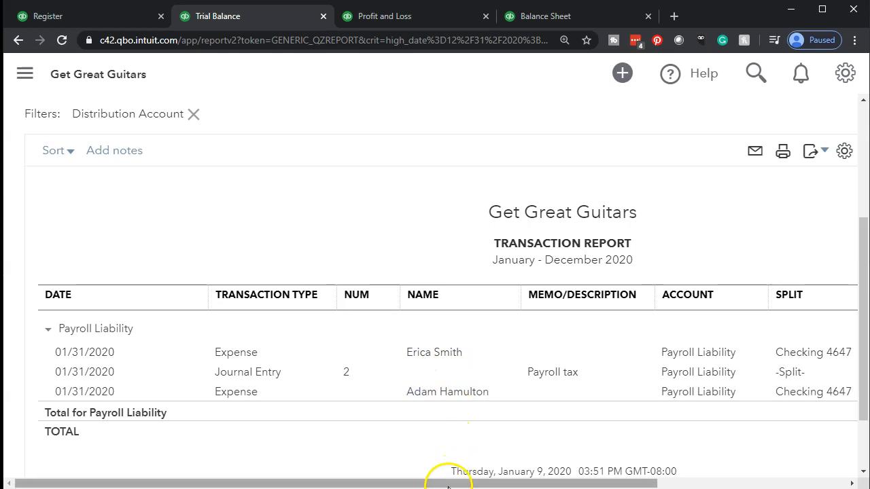
drag(448, 484, 617, 480)
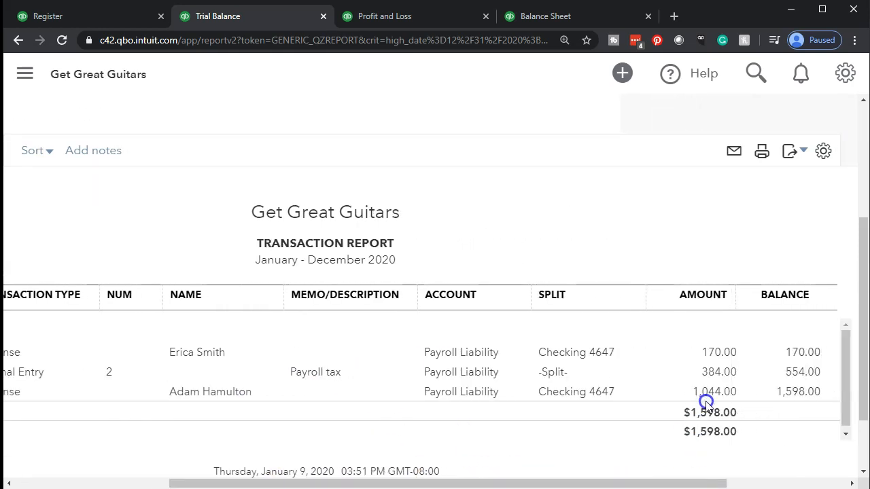
drag(674, 475, 202, 358)
scroll(202, 358, up, 2)
click(143, 168)
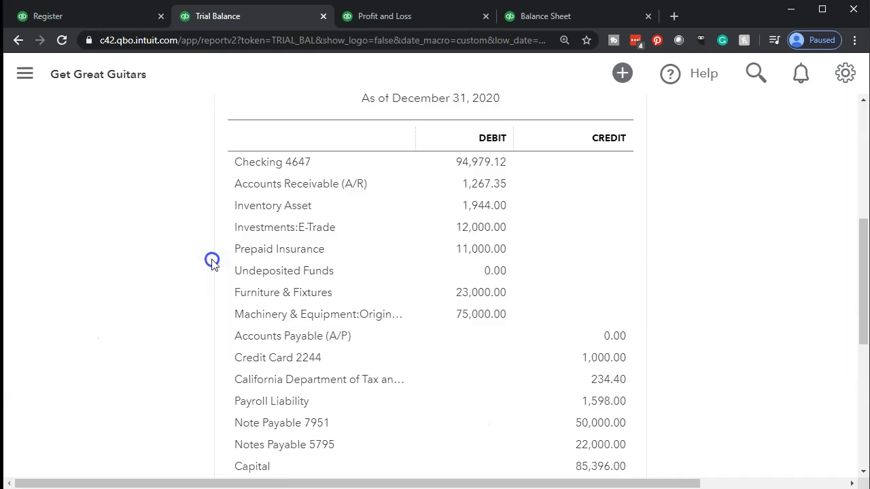
scroll(212, 263, down, 5)
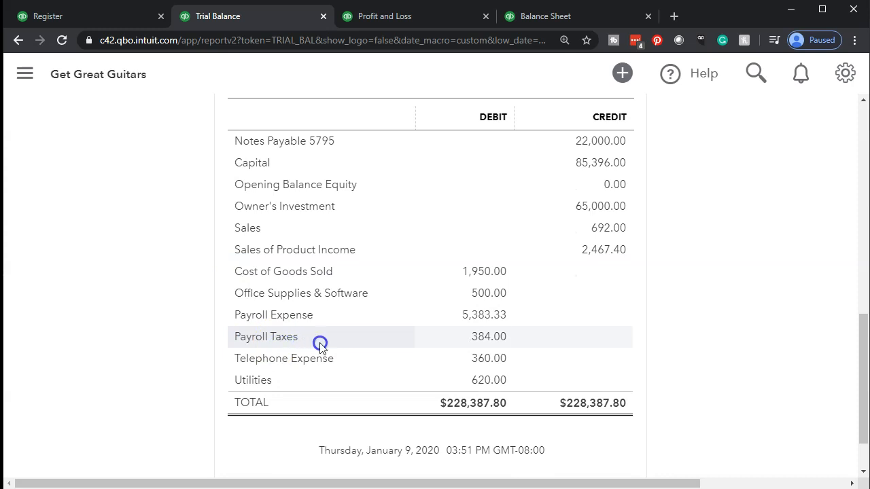
click(481, 342)
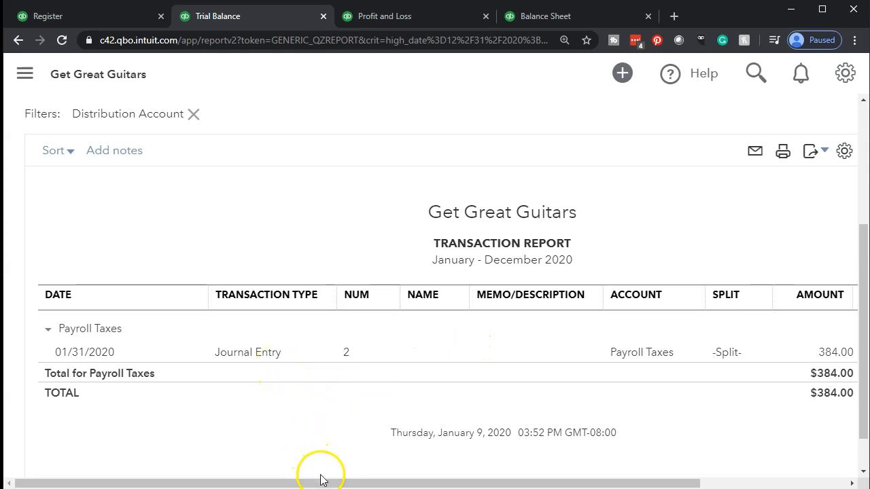
drag(320, 478, 483, 475)
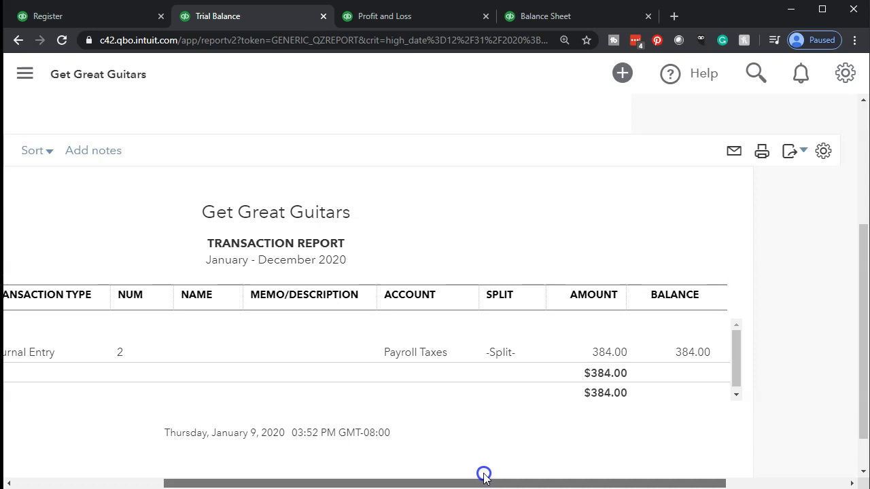
drag(484, 475, 223, 470)
scroll(202, 398, up, 3)
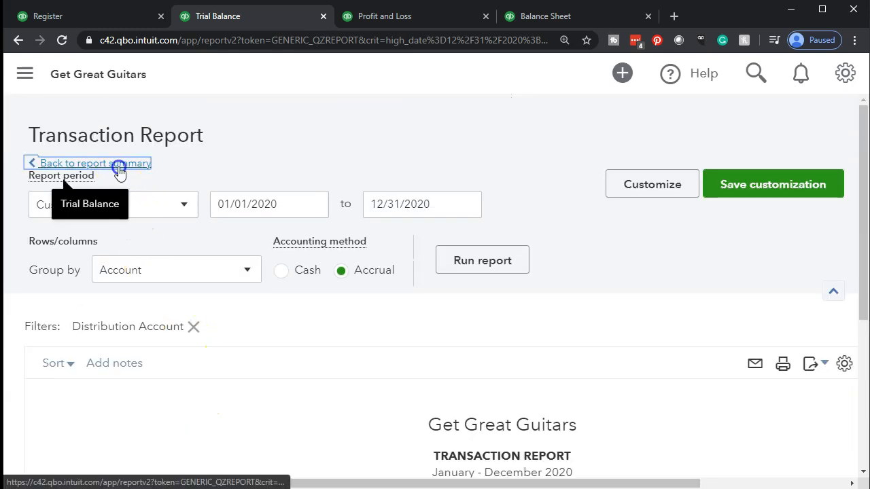
click(119, 168)
scroll(174, 254, down, 10)
scroll(314, 360, up, 3)
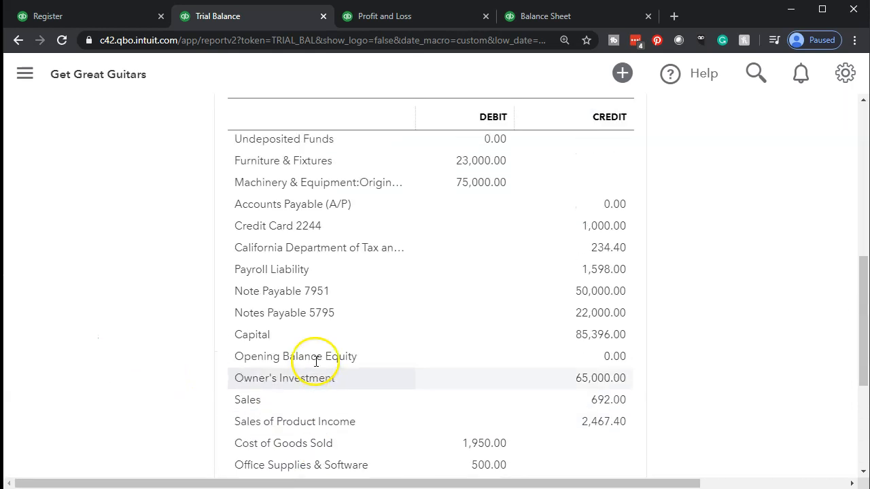
scroll(315, 361, up, 3)
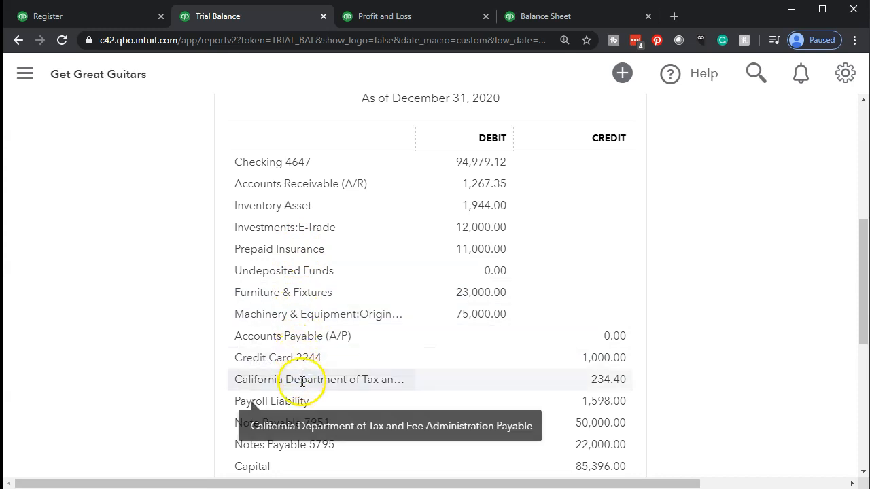
click(580, 405)
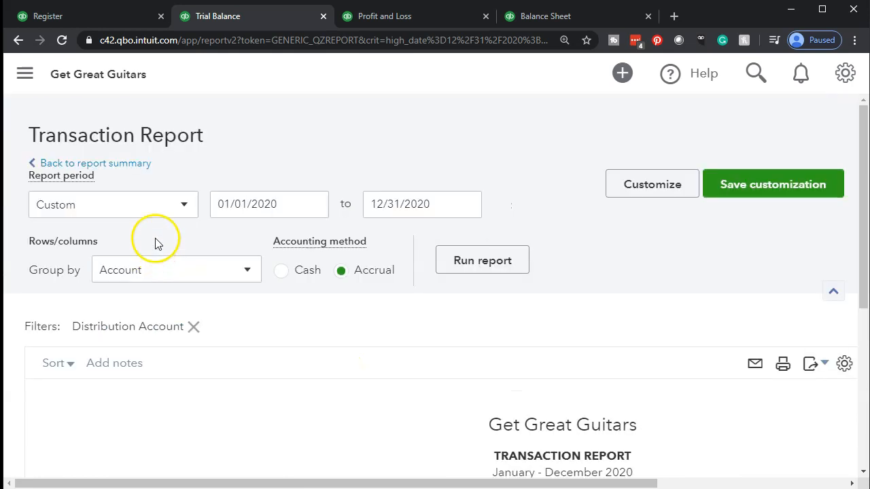
click(140, 164)
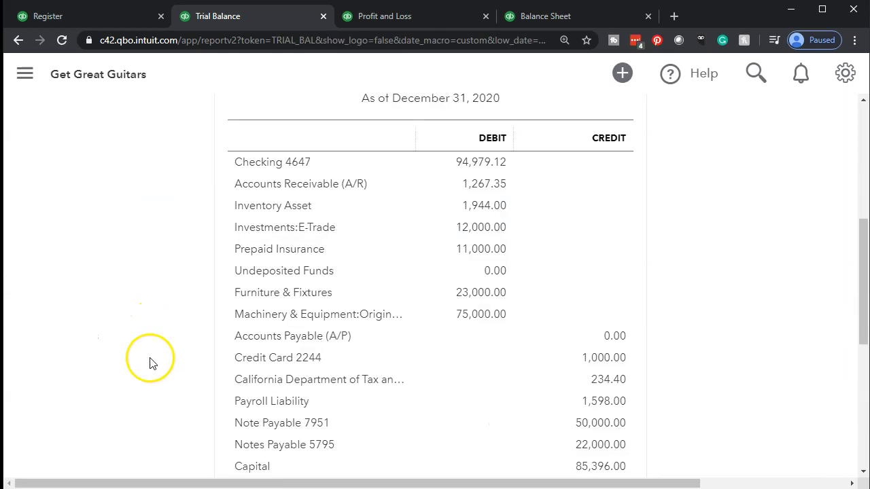
scroll(150, 364, down, 3)
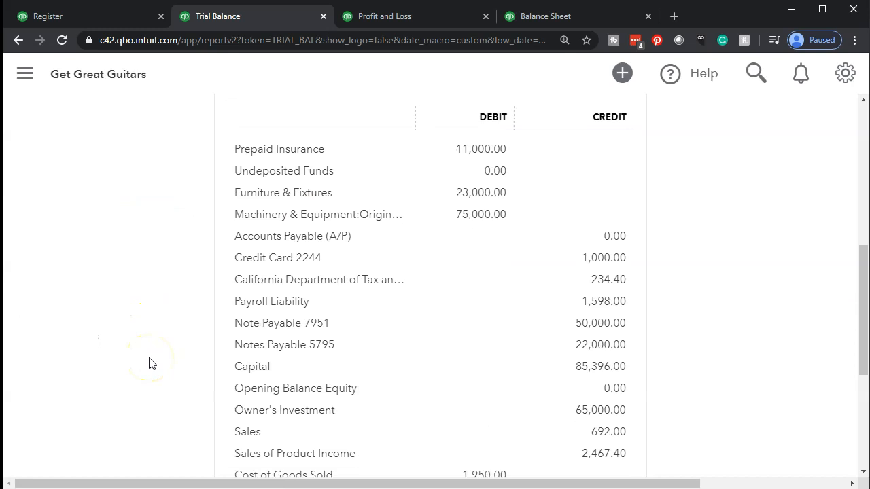
scroll(150, 364, down, 1)
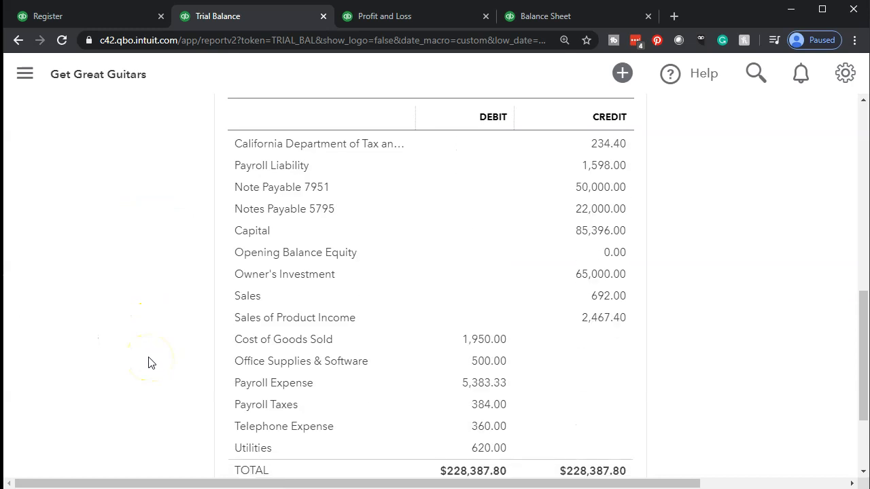